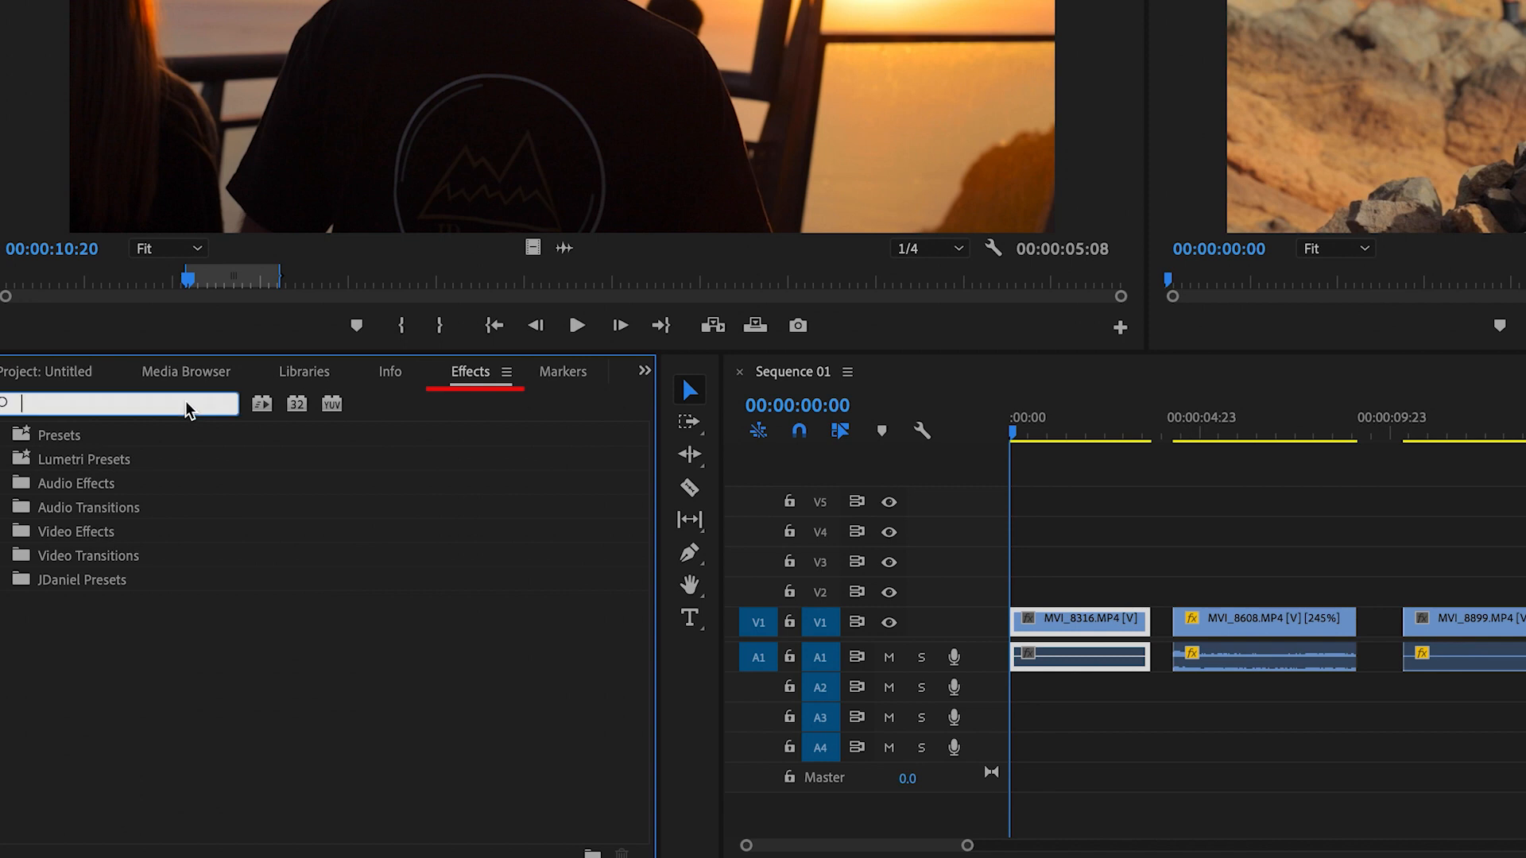
Search the effects for "lumetri color", apply Lumetri Color to the clip MVI_8316.MP4 and show the clip's effect controls
type("lumetri color")
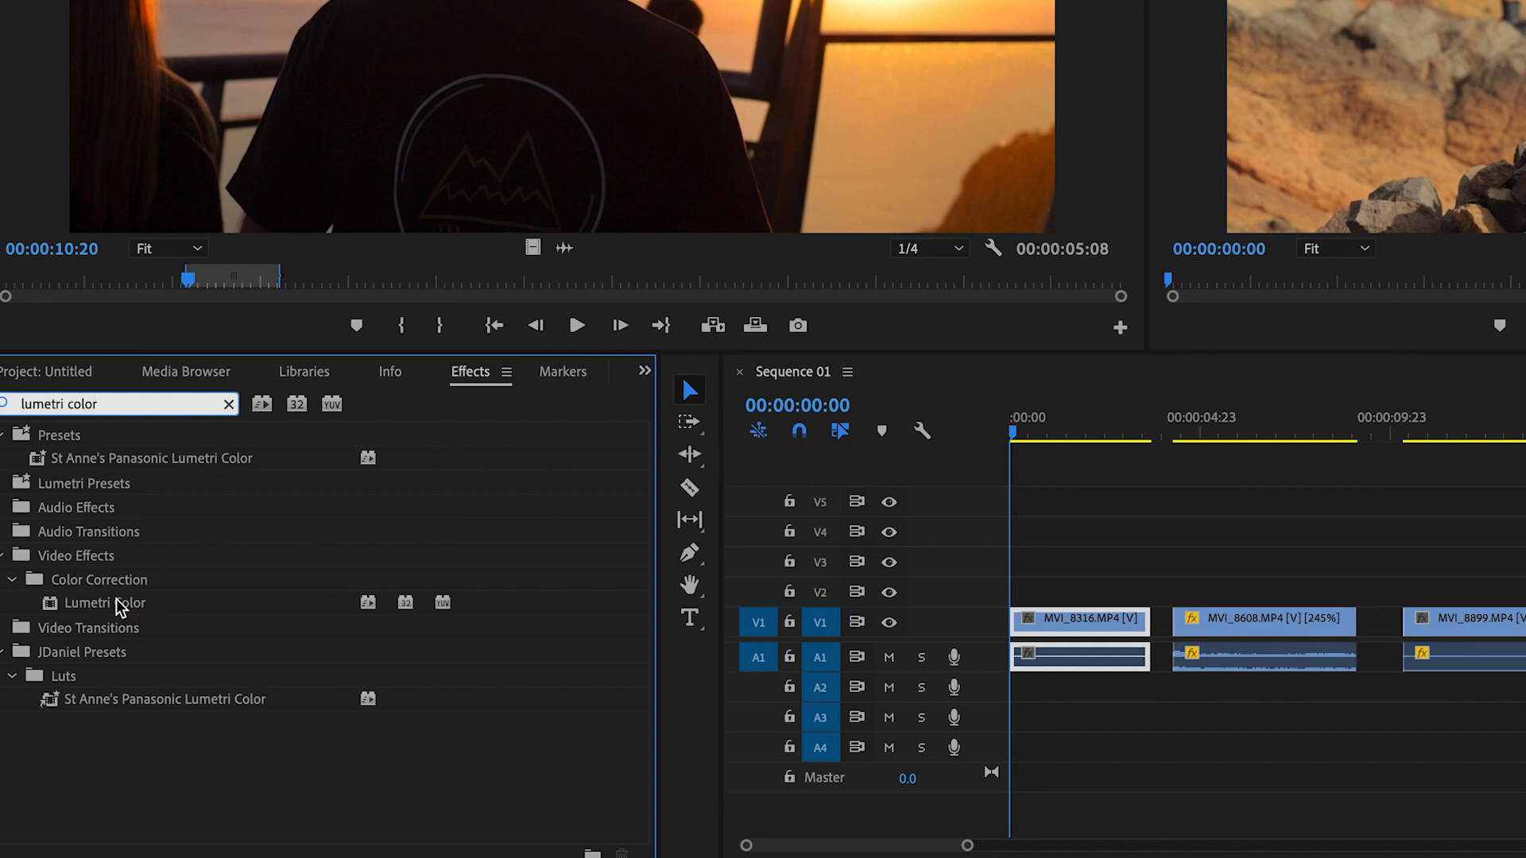
left_click_drag(124, 602, 1079, 619)
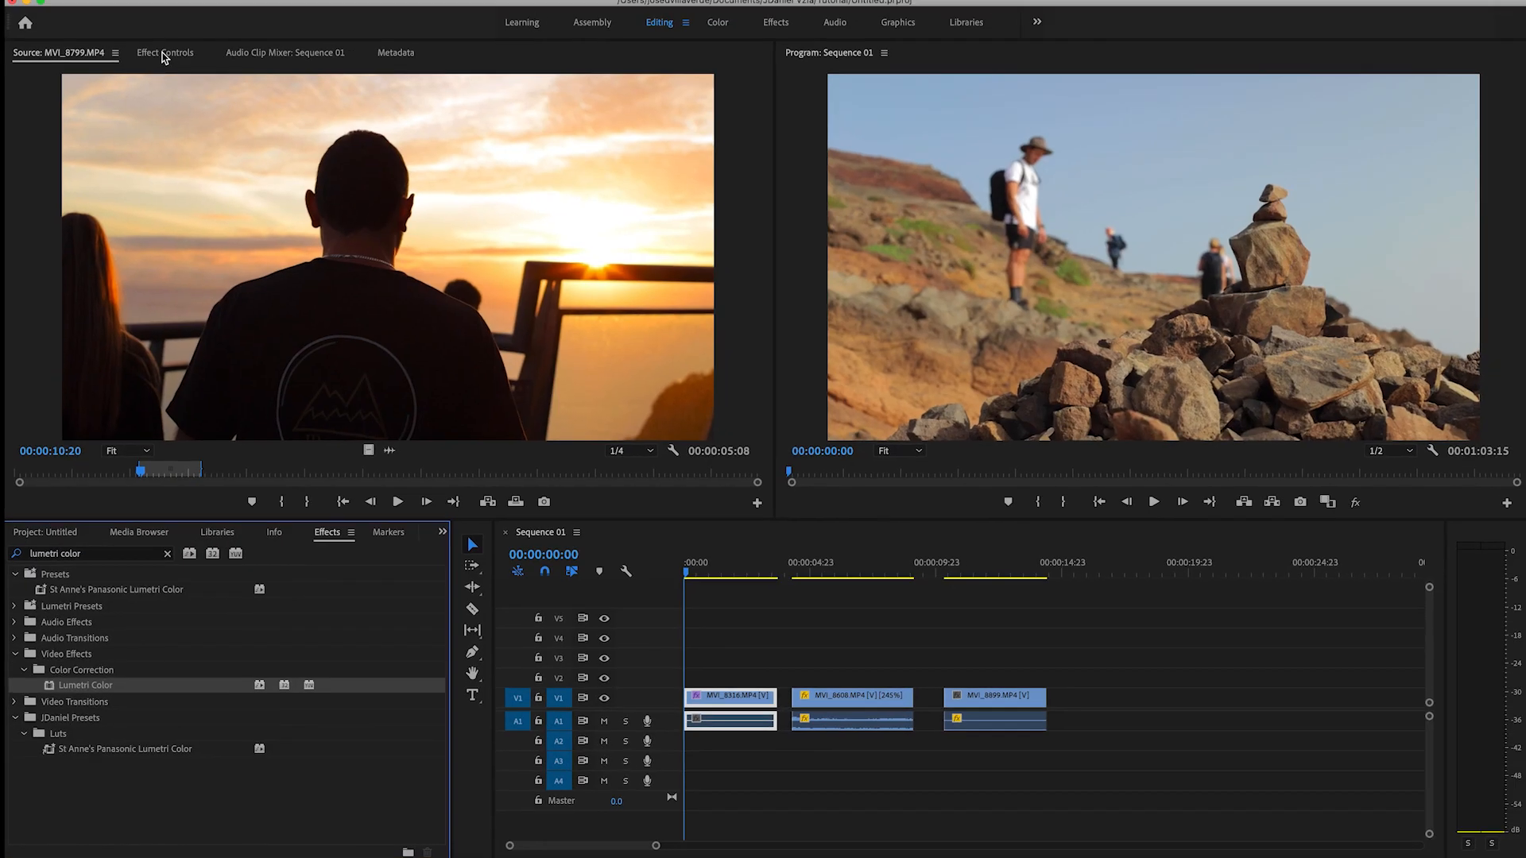
left_click(160, 64)
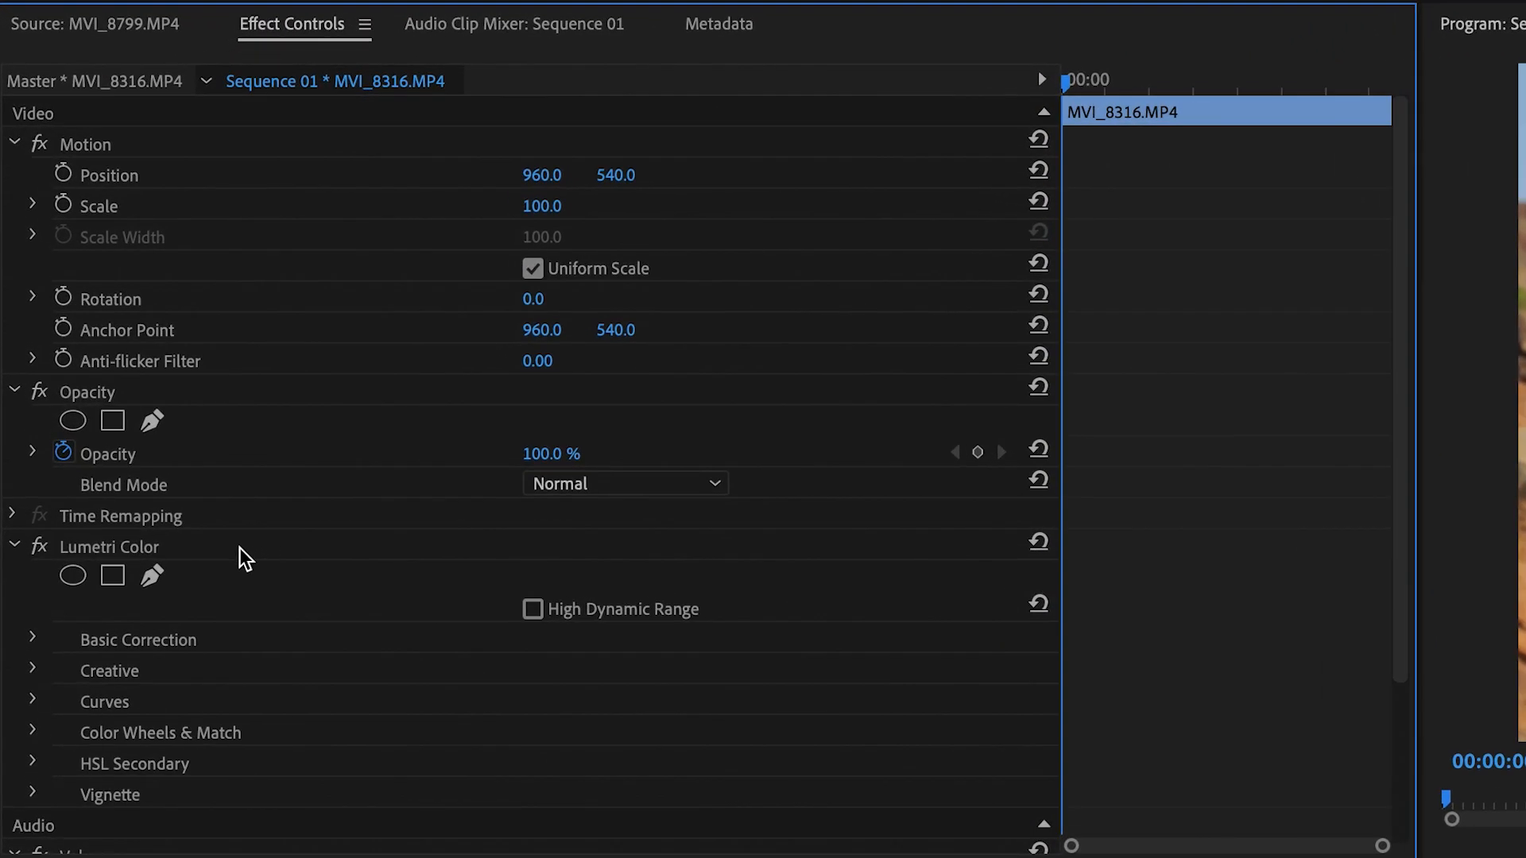
Delete the Lumetri Color effect from MVI_8316.MP4
left_click(240, 549)
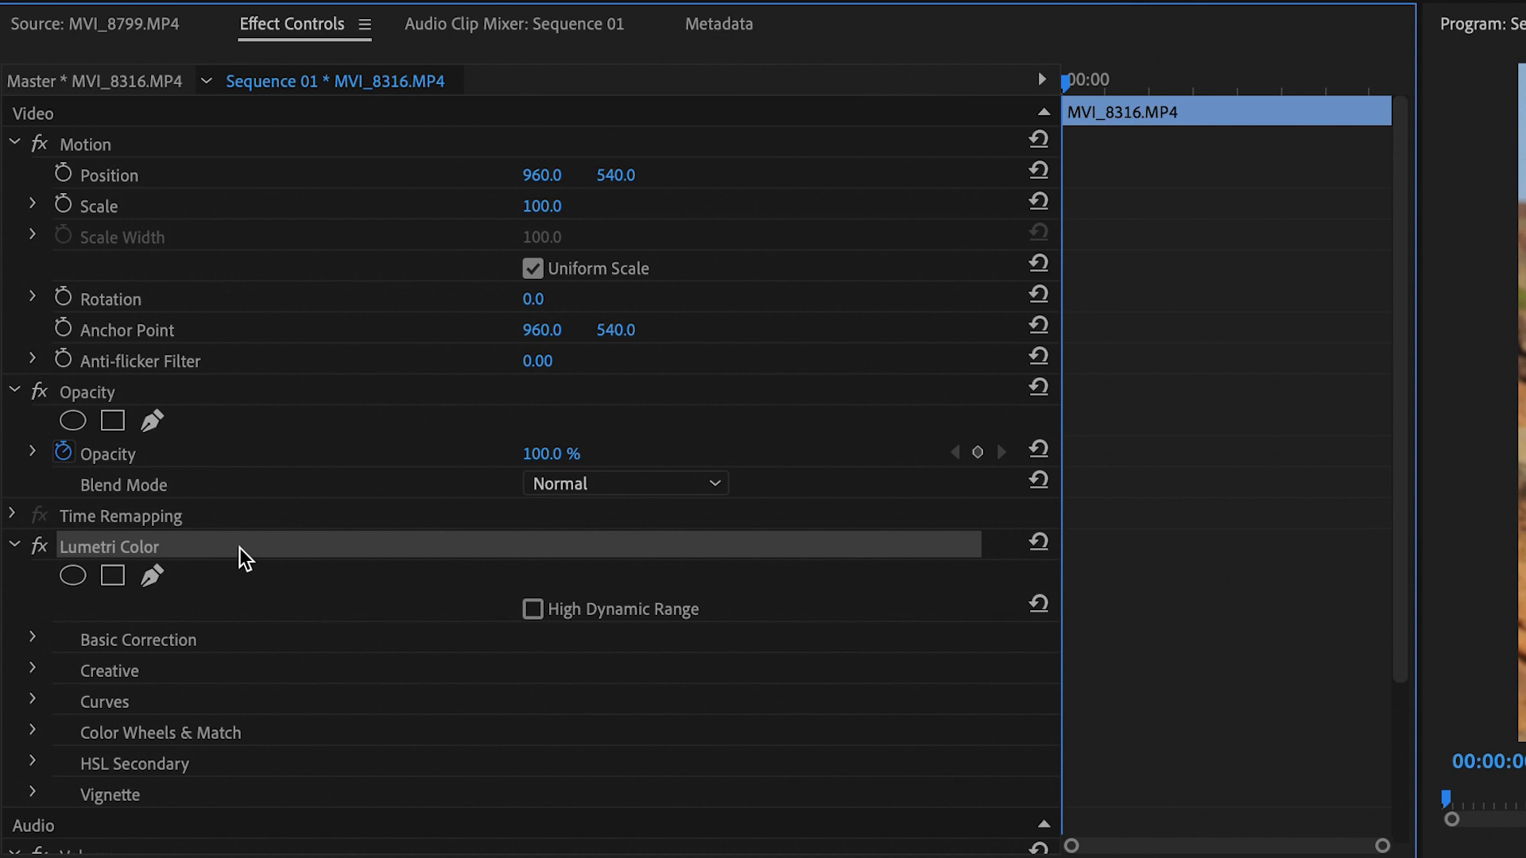
key("Delete")
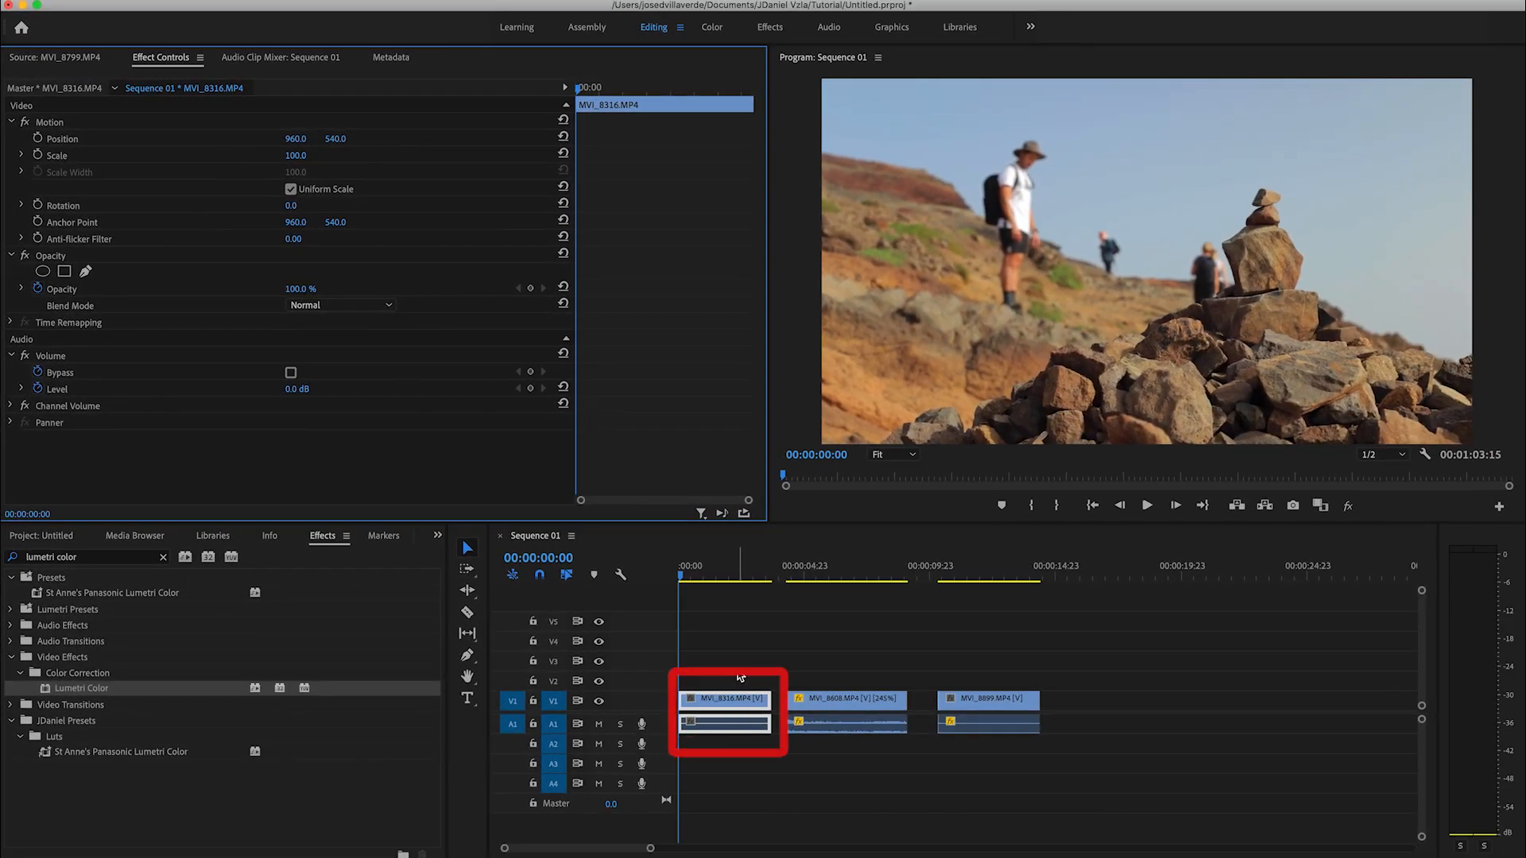
Apply Lumetri Color to MVI_8316.MP4 again and inspect its Basic Correction section
left_click(104, 697)
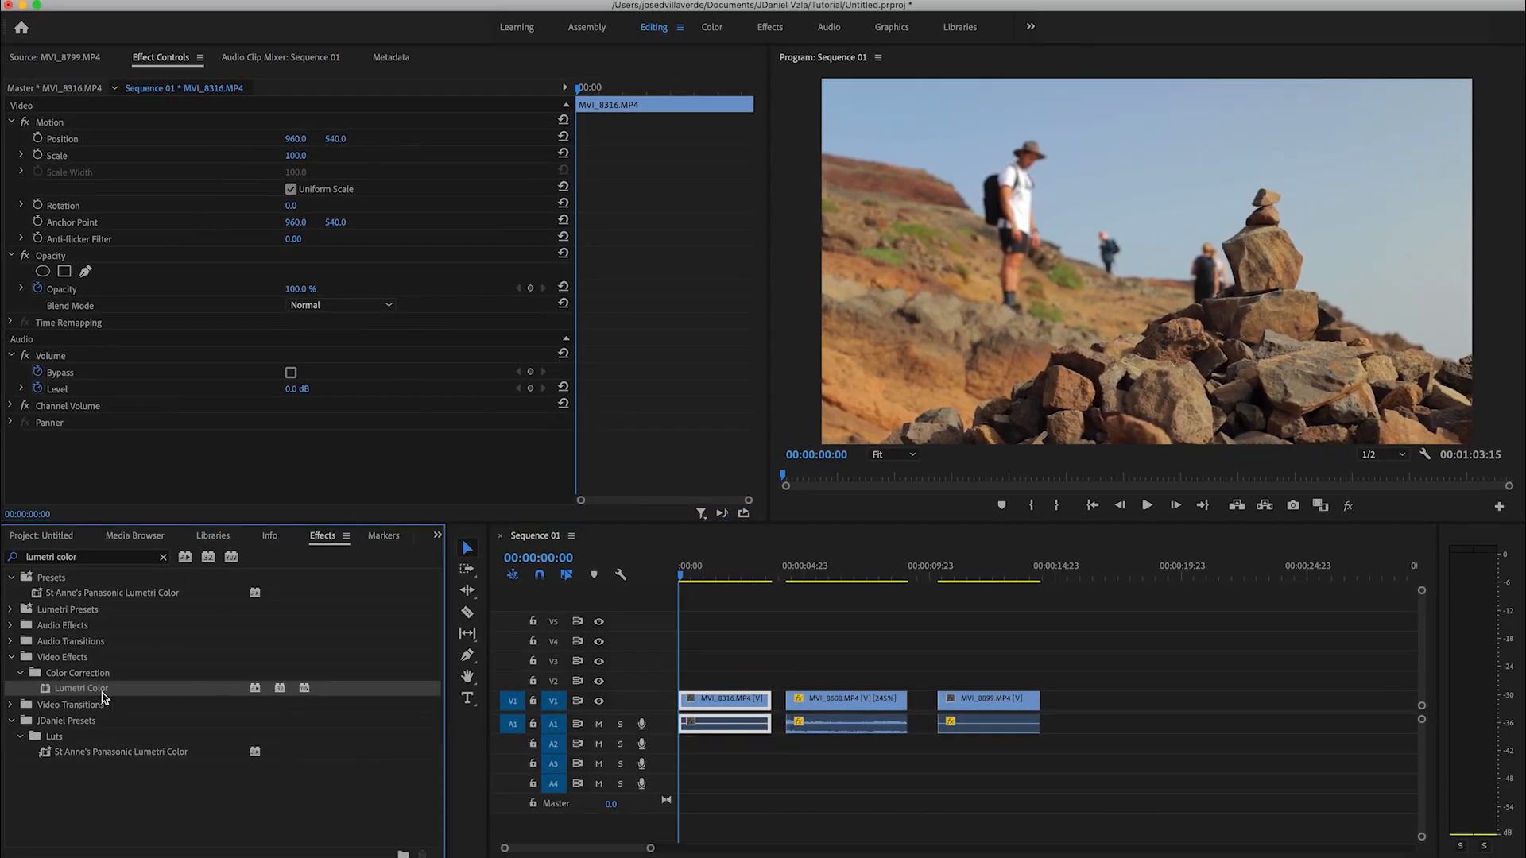
left_click_drag(136, 578, 178, 459)
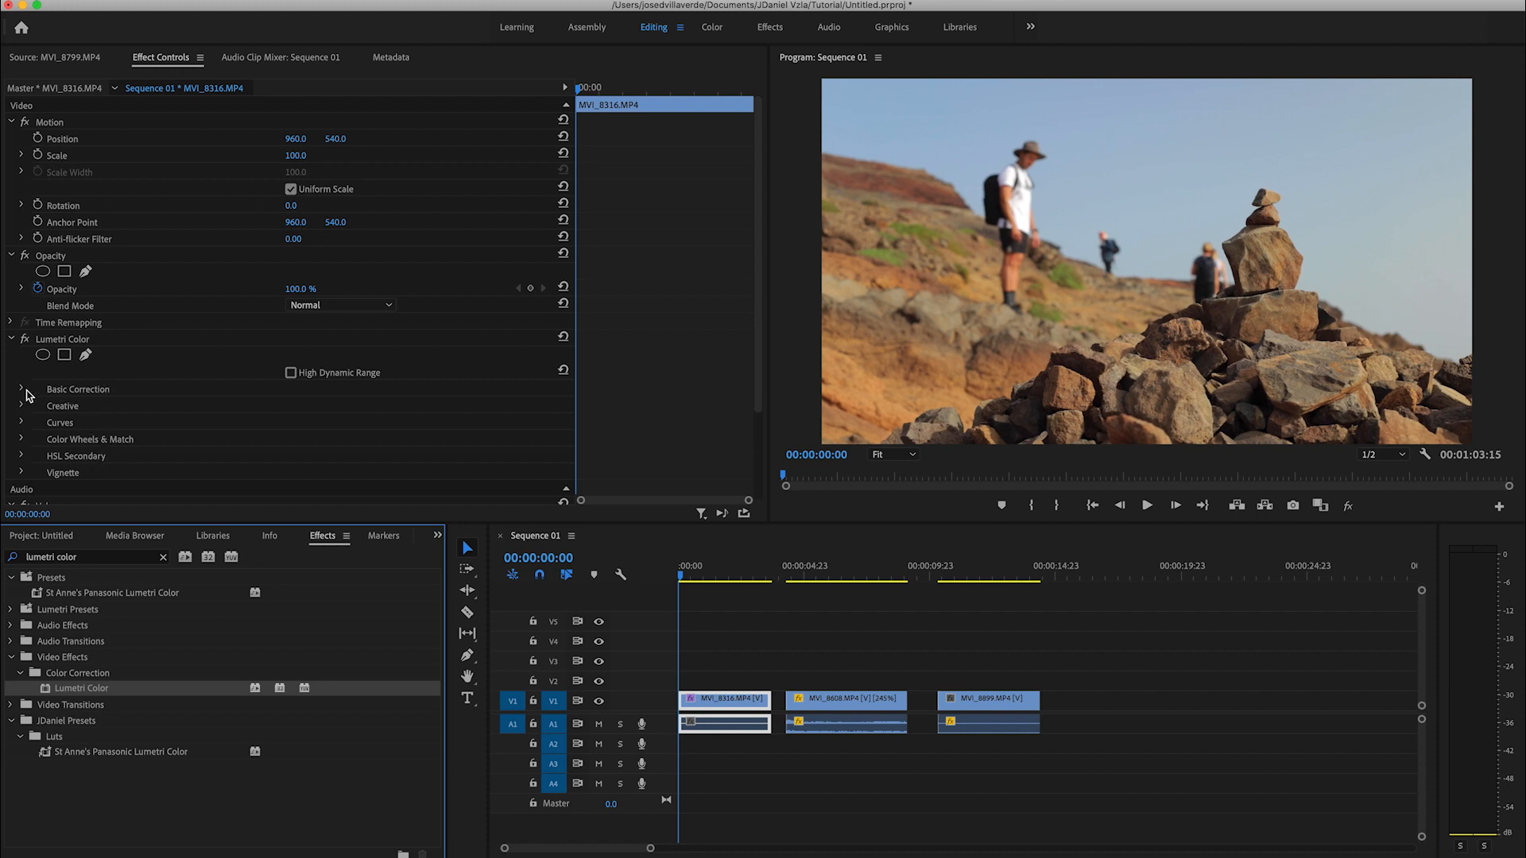
left_click(23, 391)
left_click(23, 390)
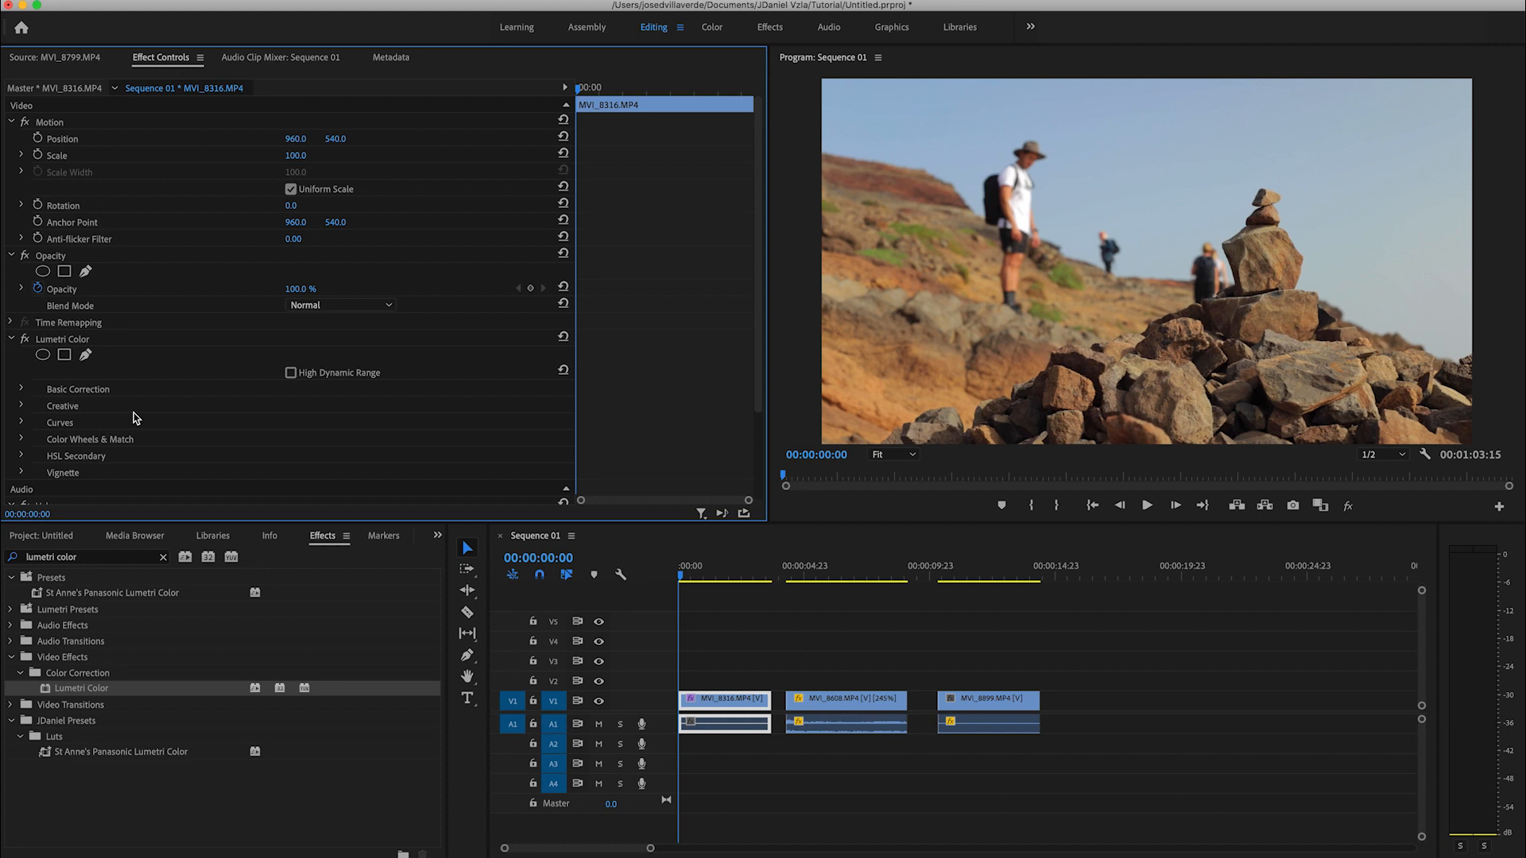
Remove the reapplied Lumetri Color effect from the clip and clear the effects search
left_click(131, 348)
key("Delete")
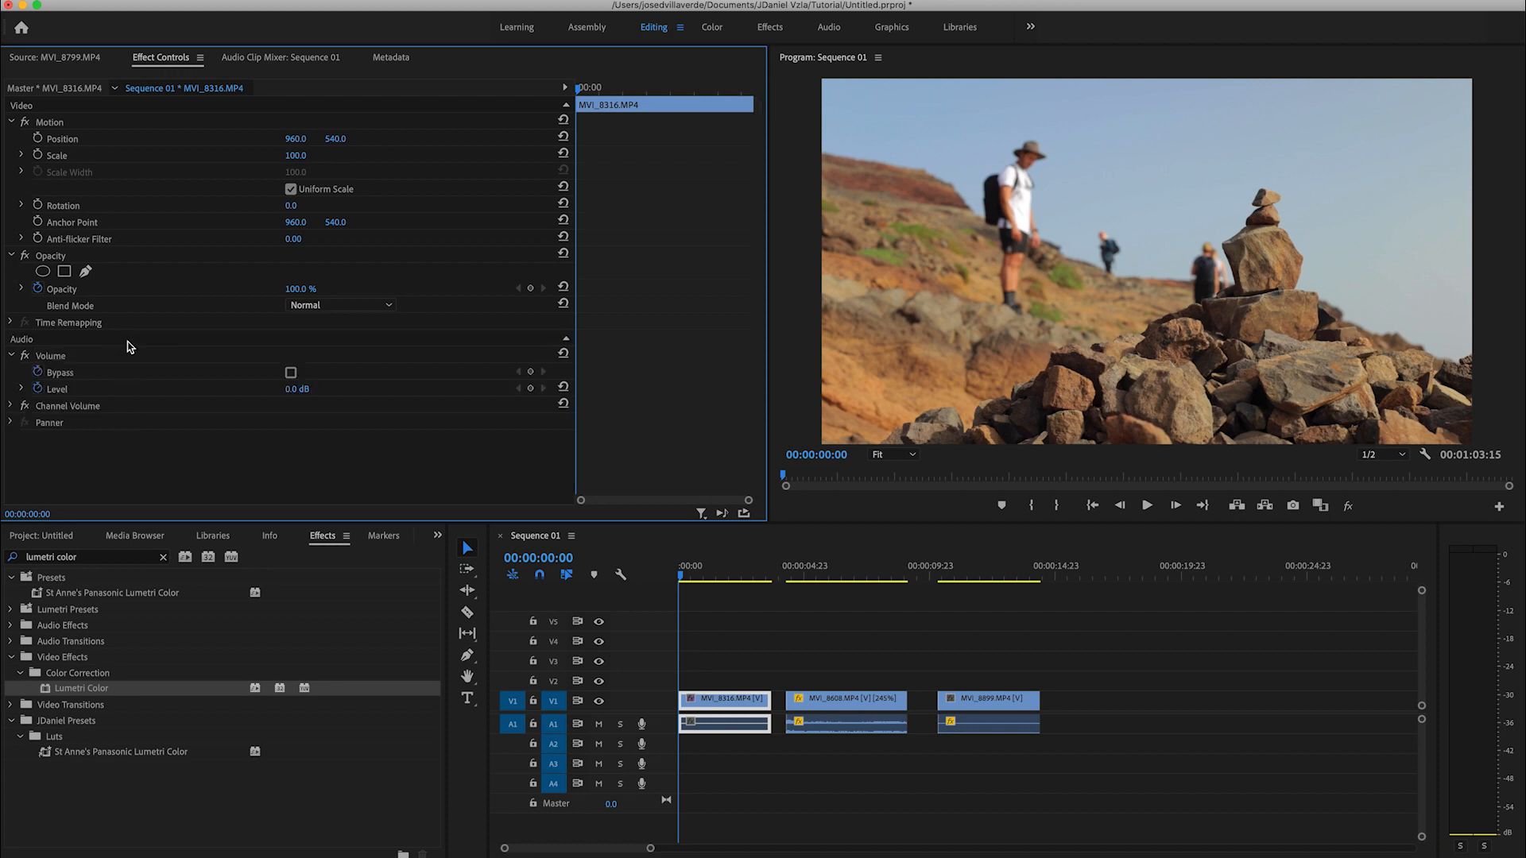
left_click(163, 557)
Select the MVI_8316.MP4 clip, switch to the Color workspace and show the Lumetri Scopes
left_click(731, 705)
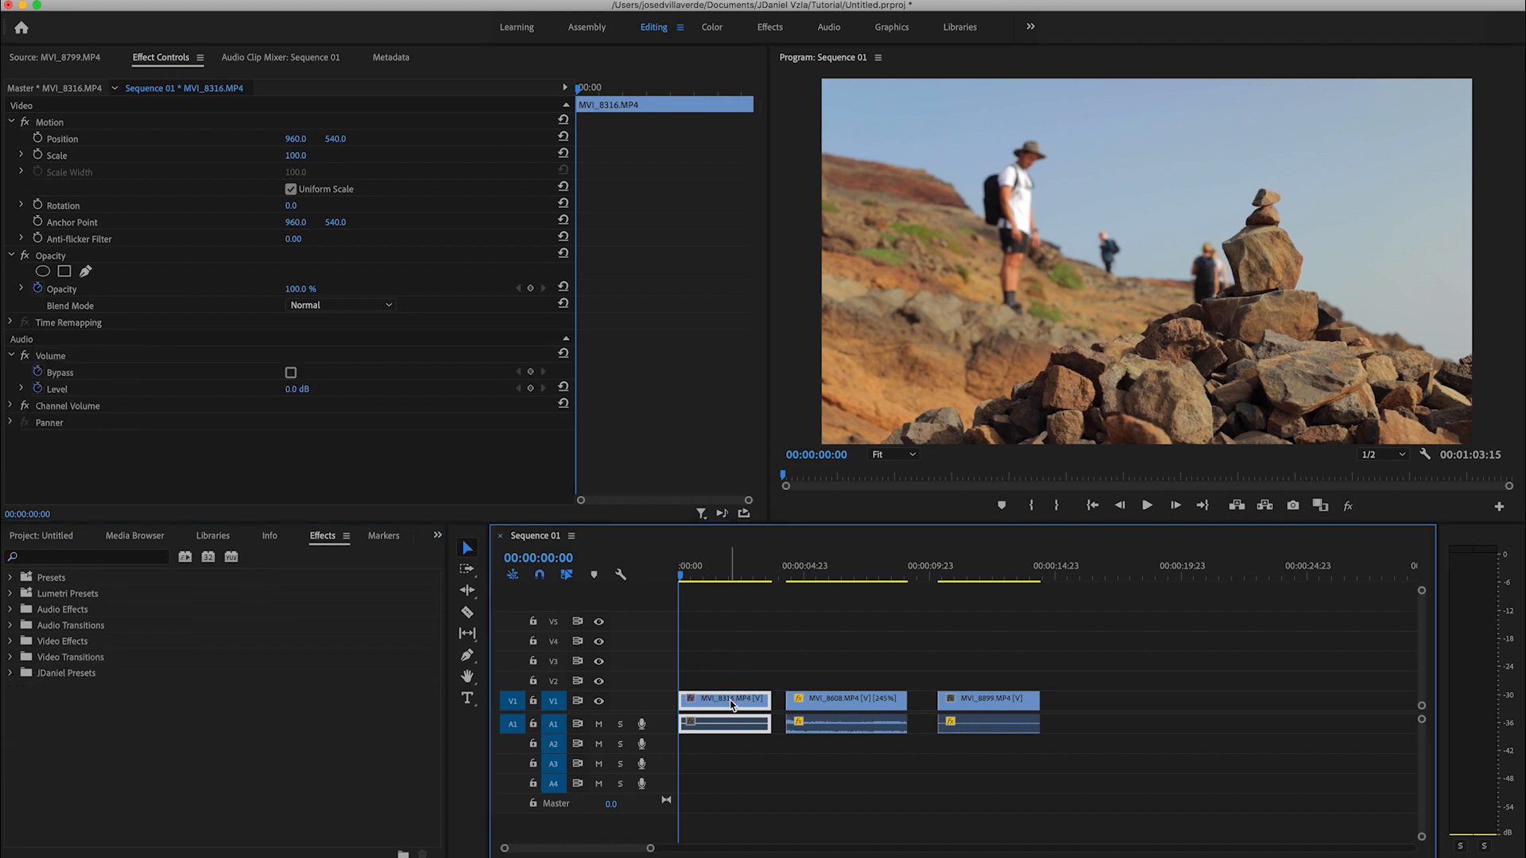
left_click(712, 29)
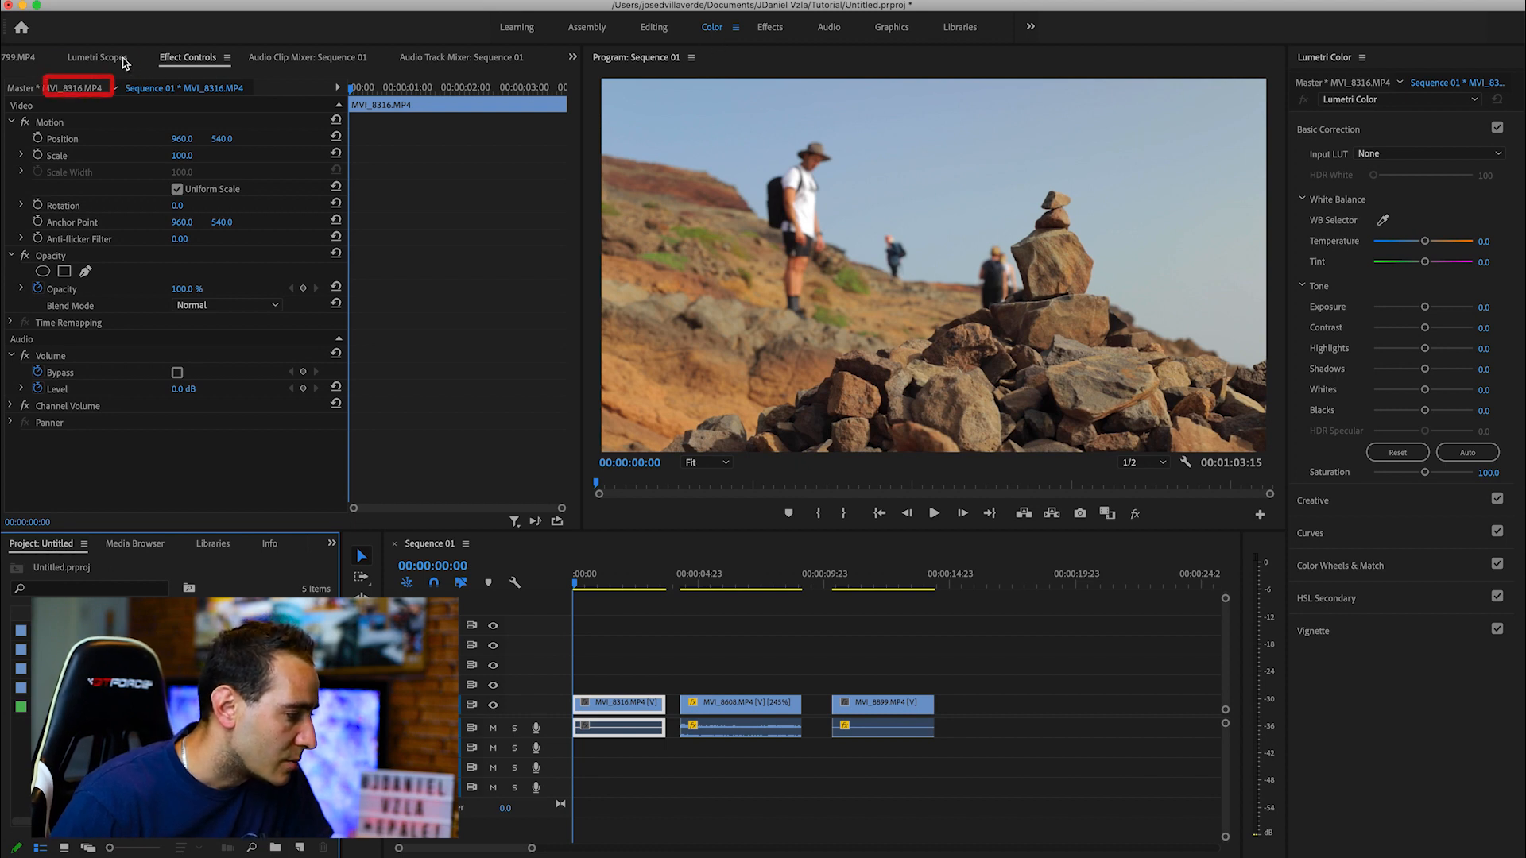
left_click(105, 64)
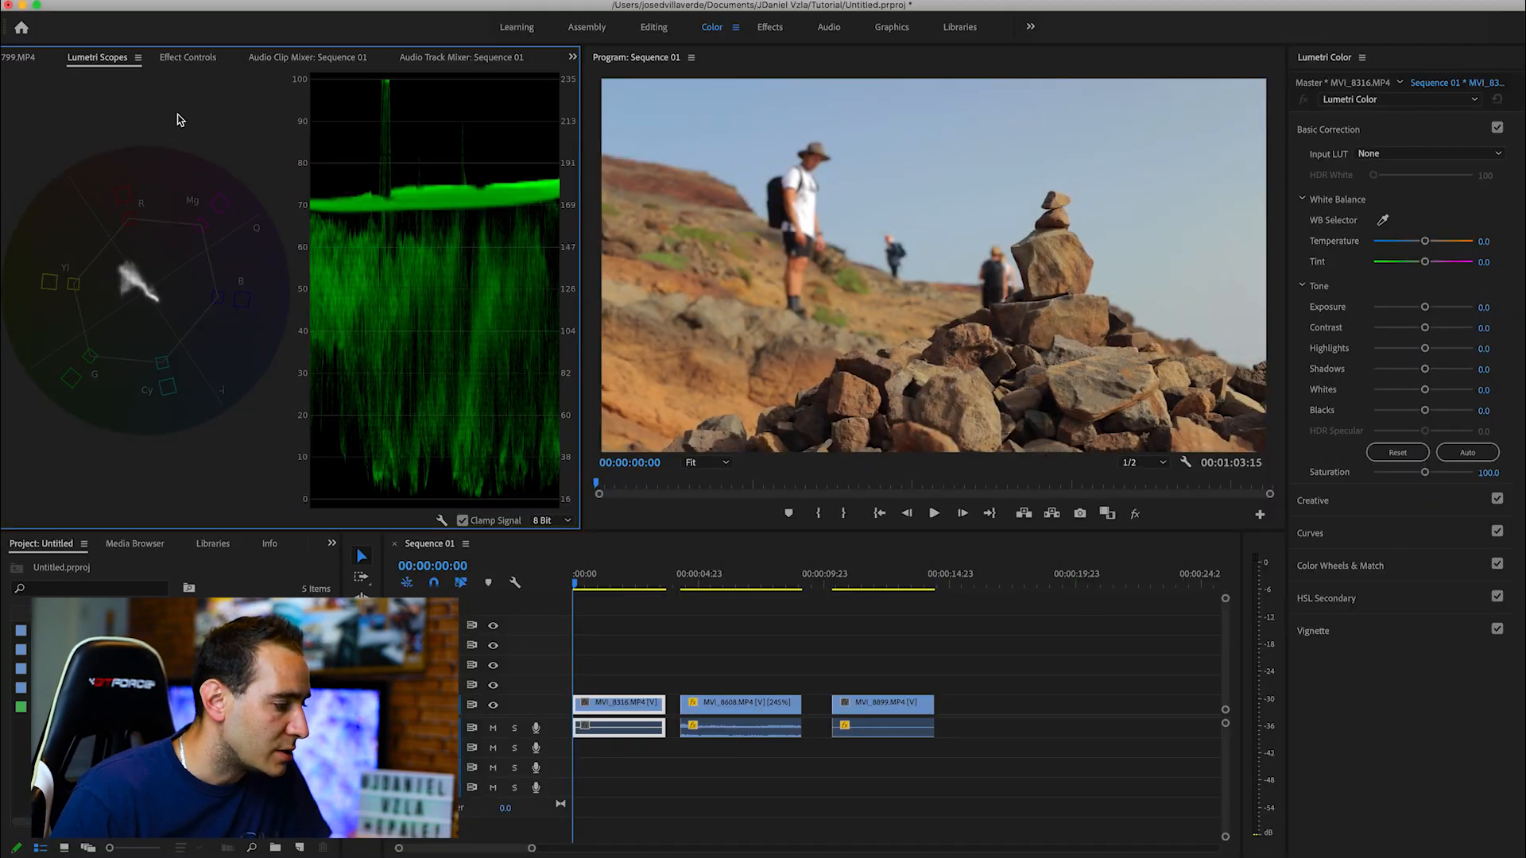
left_click(472, 8)
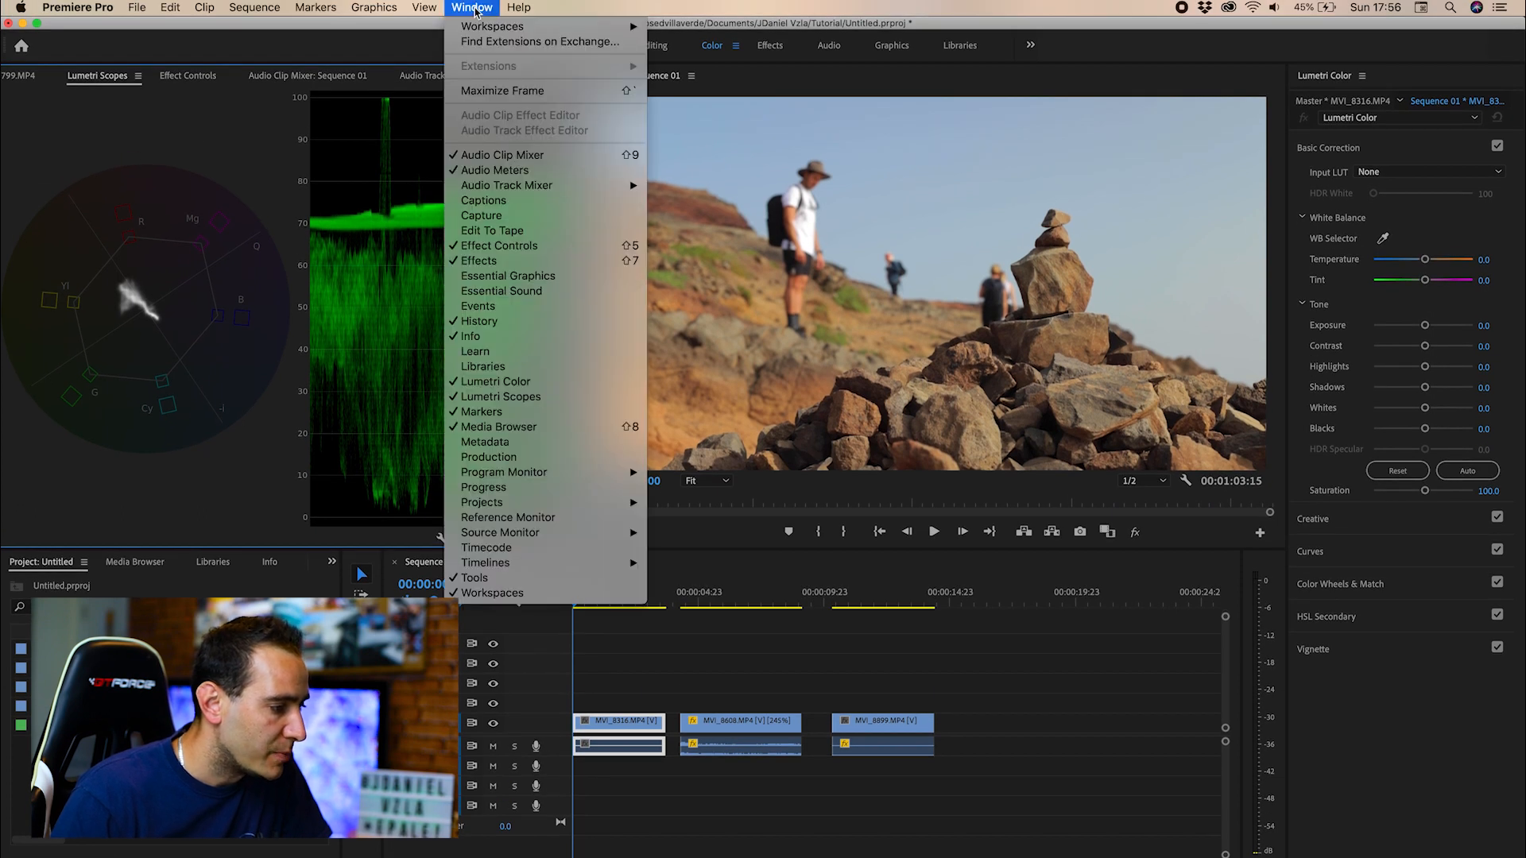
left_click(554, 397)
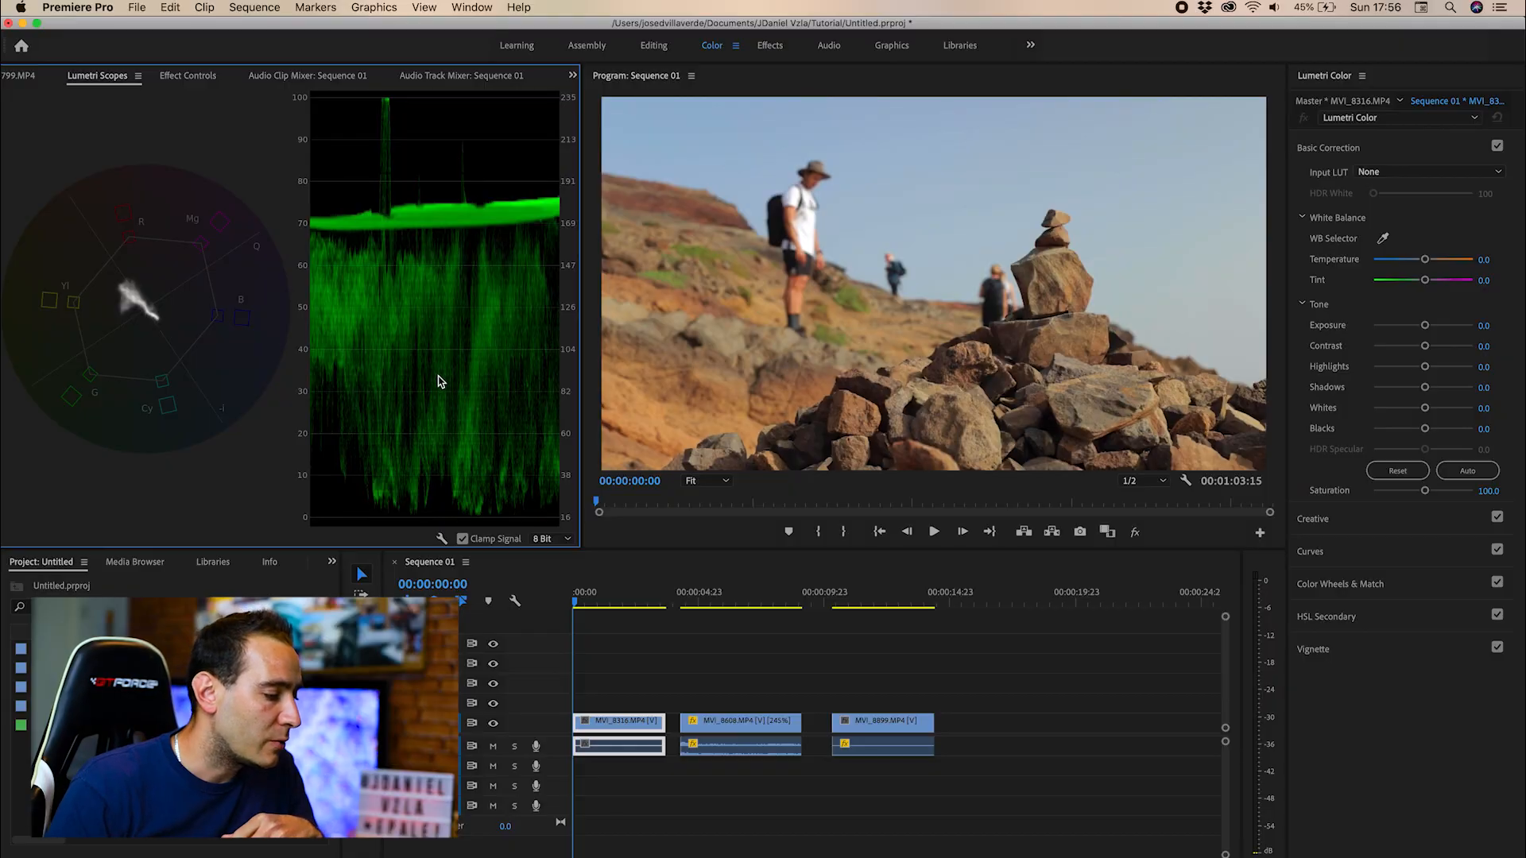
Set the Lumetri Scopes waveform type to YC no Chroma
right_click(442, 381)
mouse_move(554, 519)
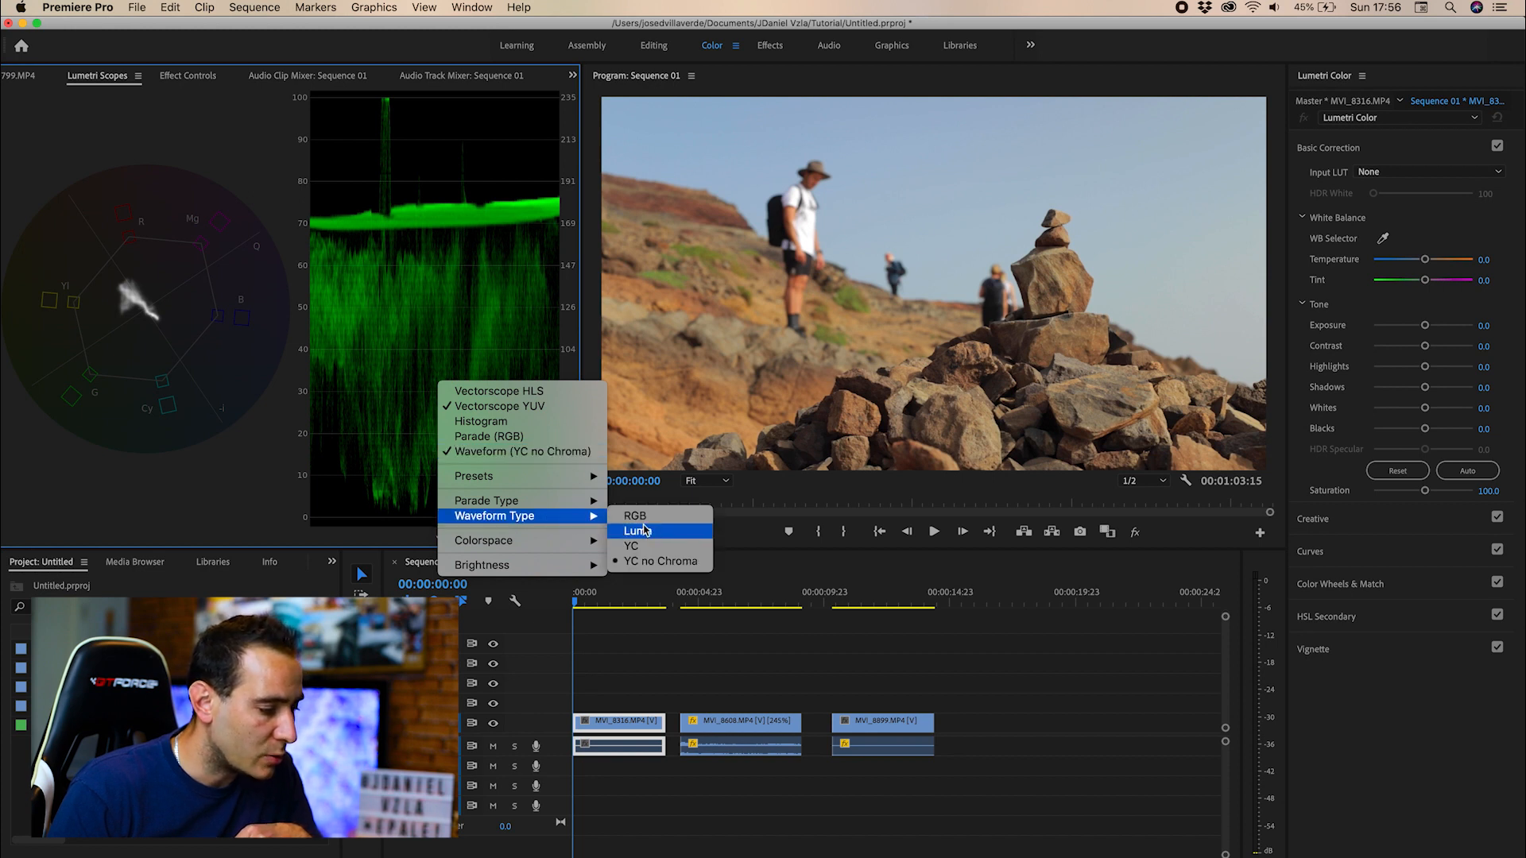
left_click(678, 564)
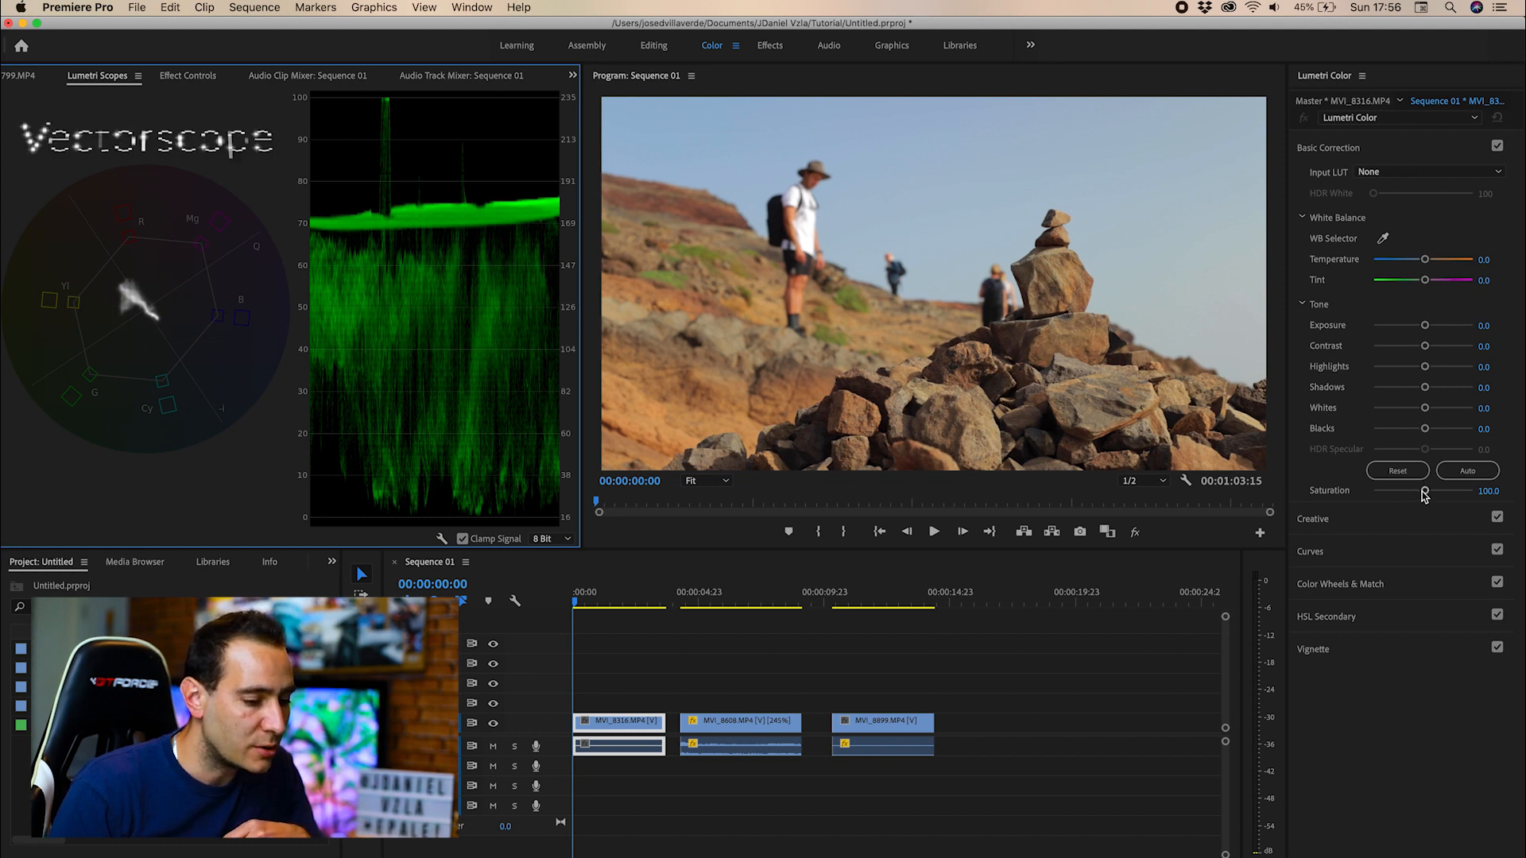
Try the saturation of MVI_8316.MP4 at 0 and then at a very high level to test the vectorscope
left_click_drag(1424, 491, 1364, 499)
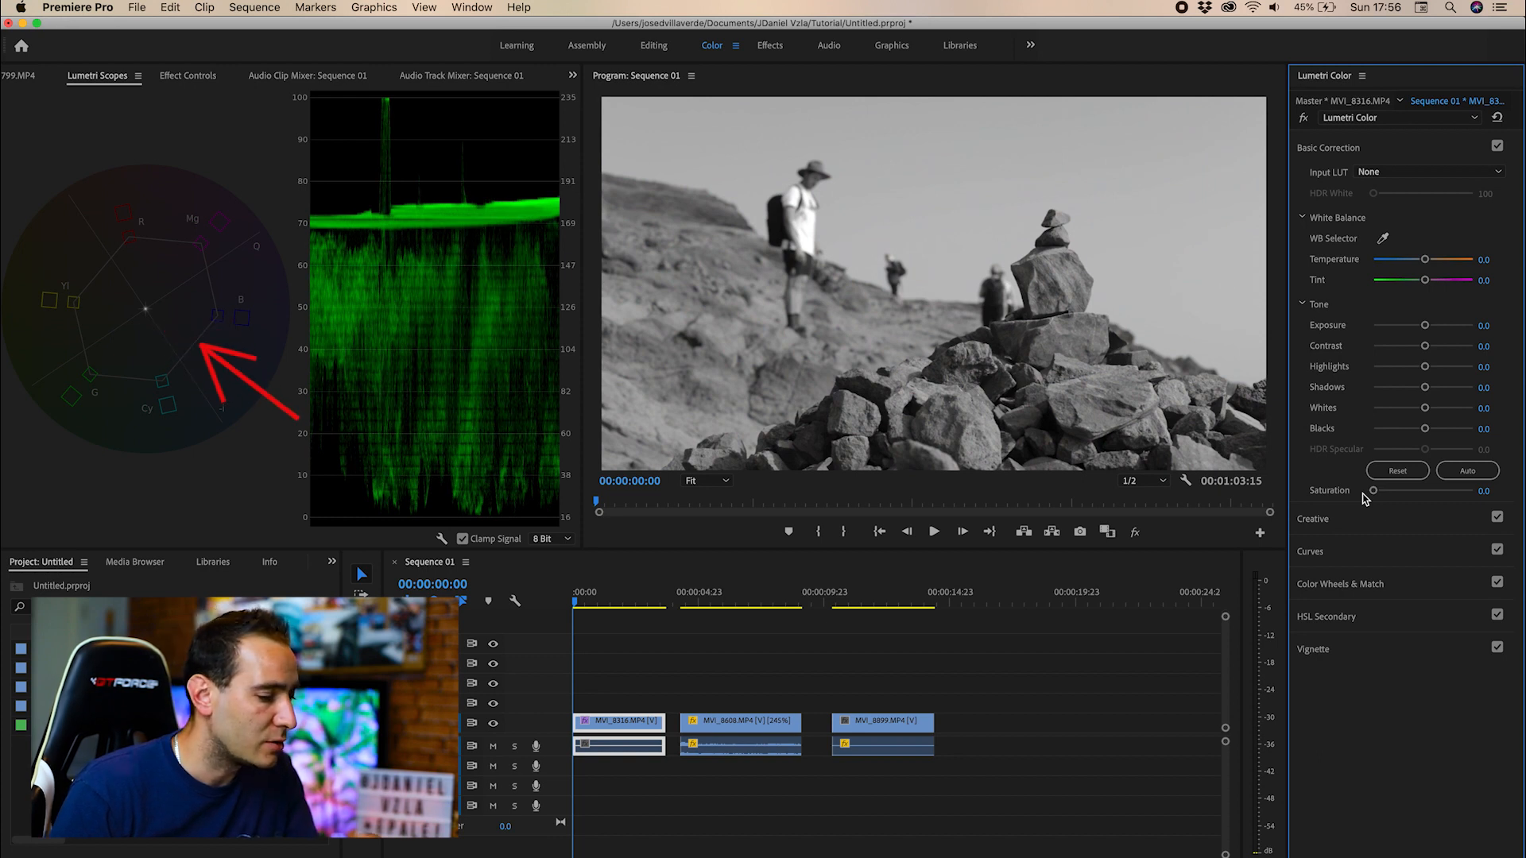
left_click_drag(1373, 495, 1477, 492)
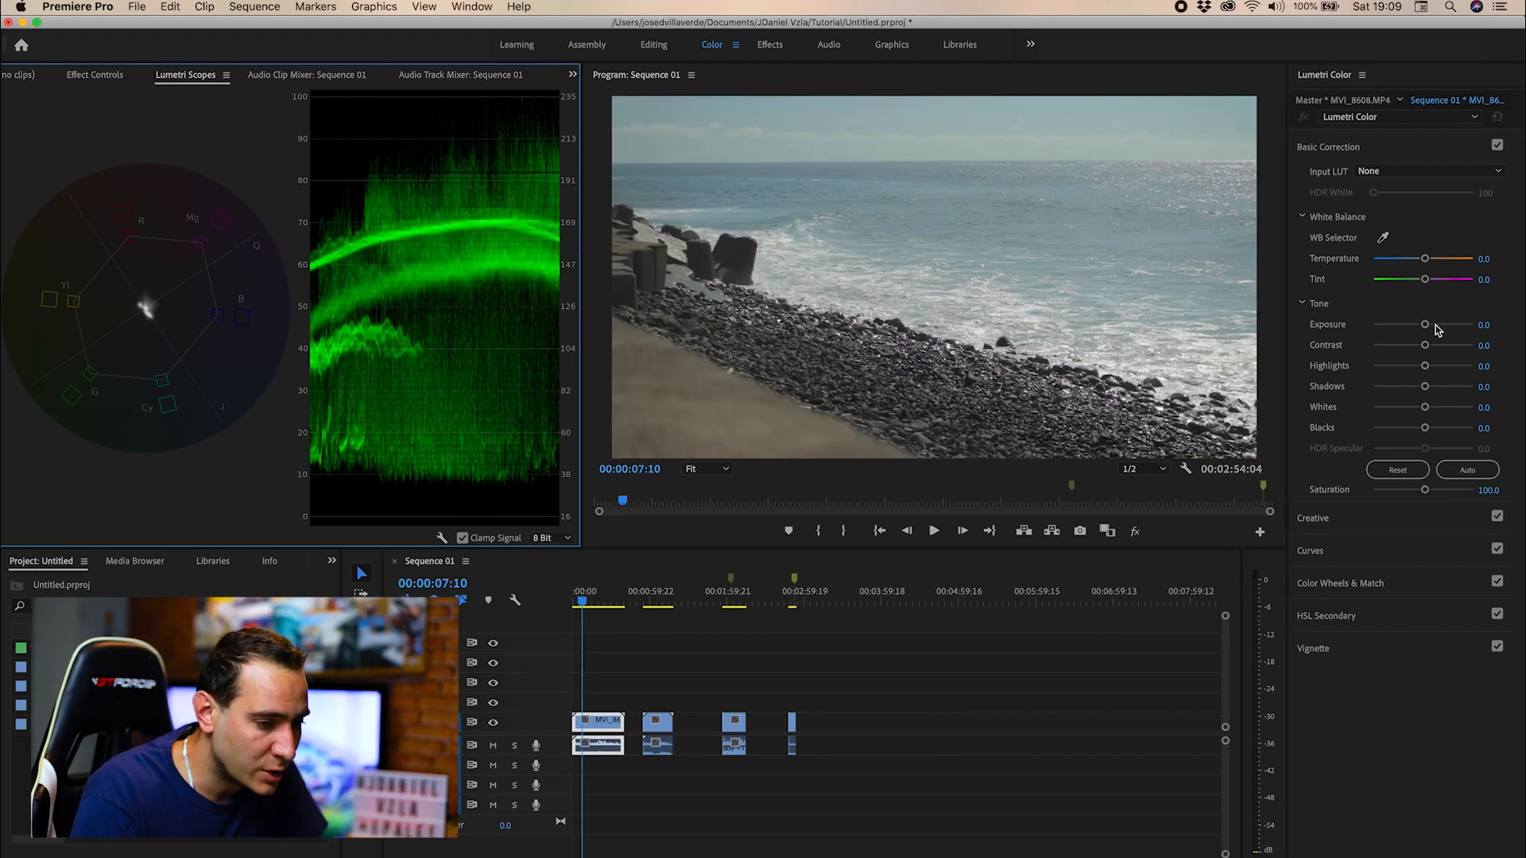
Test the waveform on MVI_8608.MP4 with exposure at 4.1 and then -5.0, and reset the exposure
left_click_drag(1425, 326, 1465, 327)
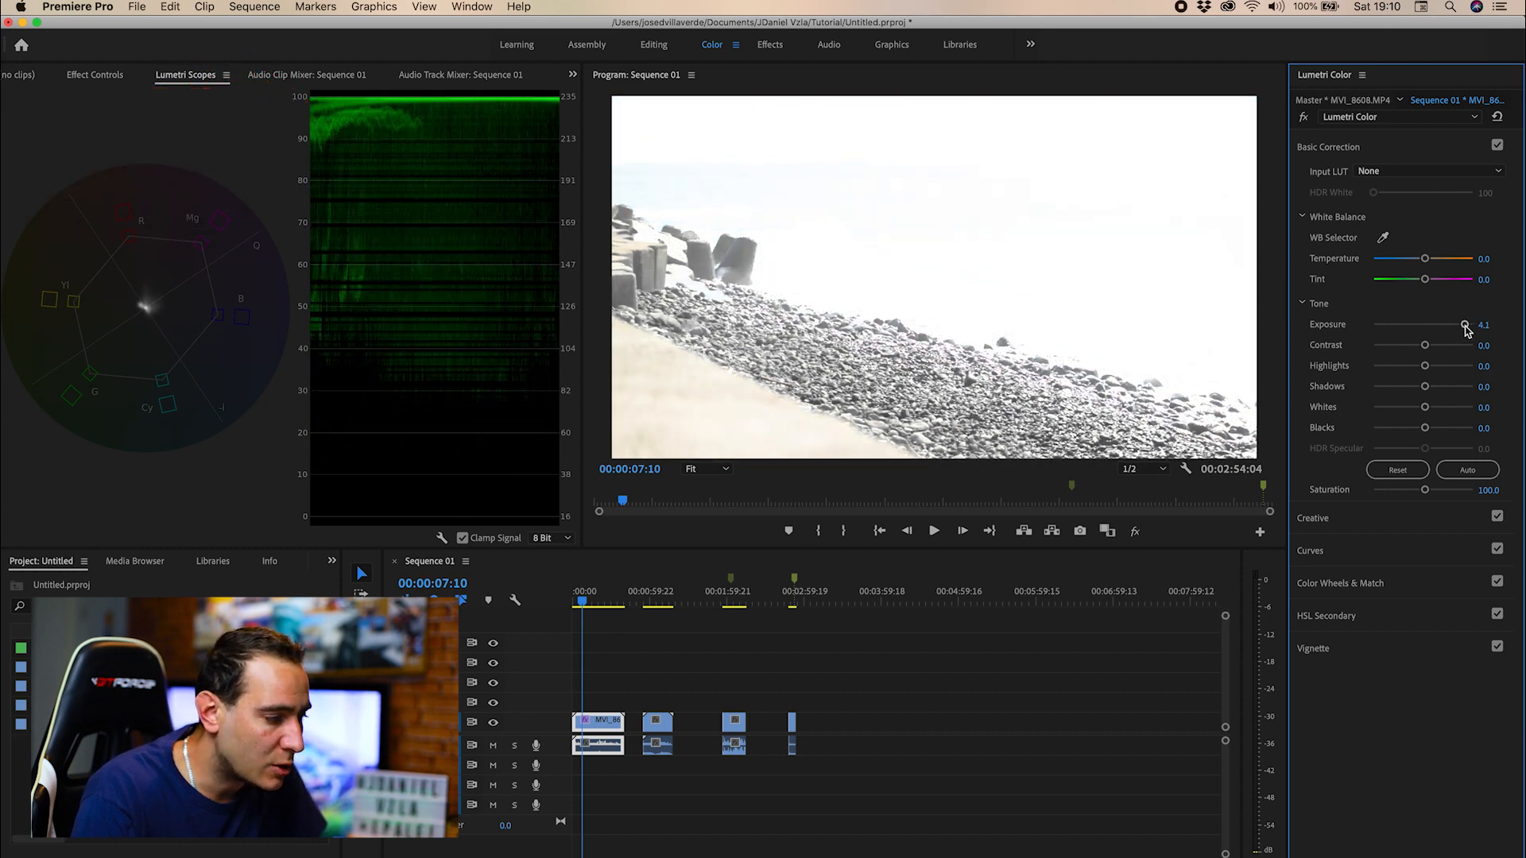
left_click_drag(1467, 326, 1359, 326)
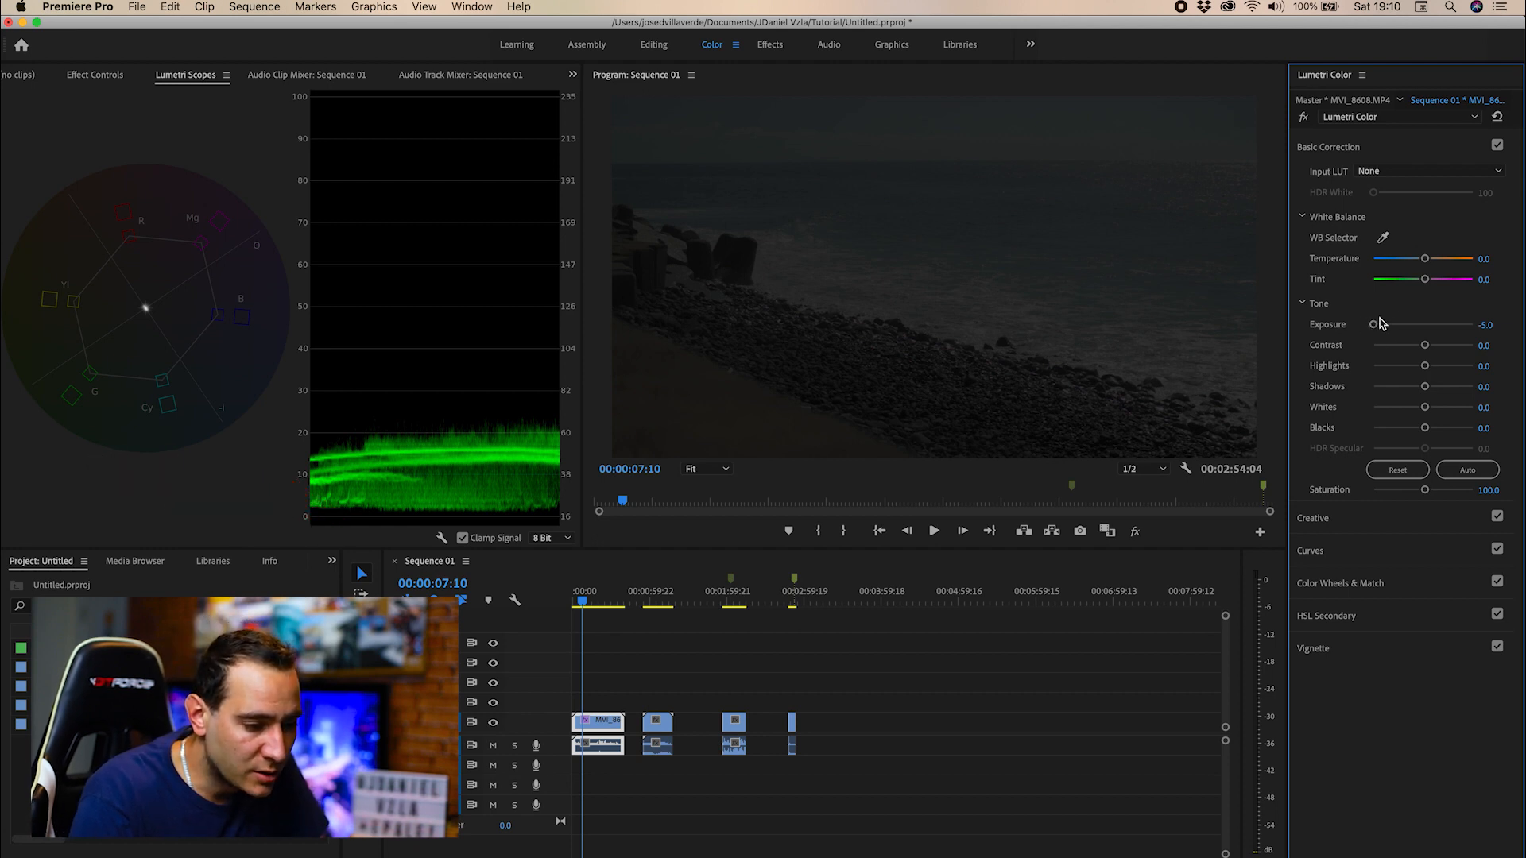
double_click(1374, 325)
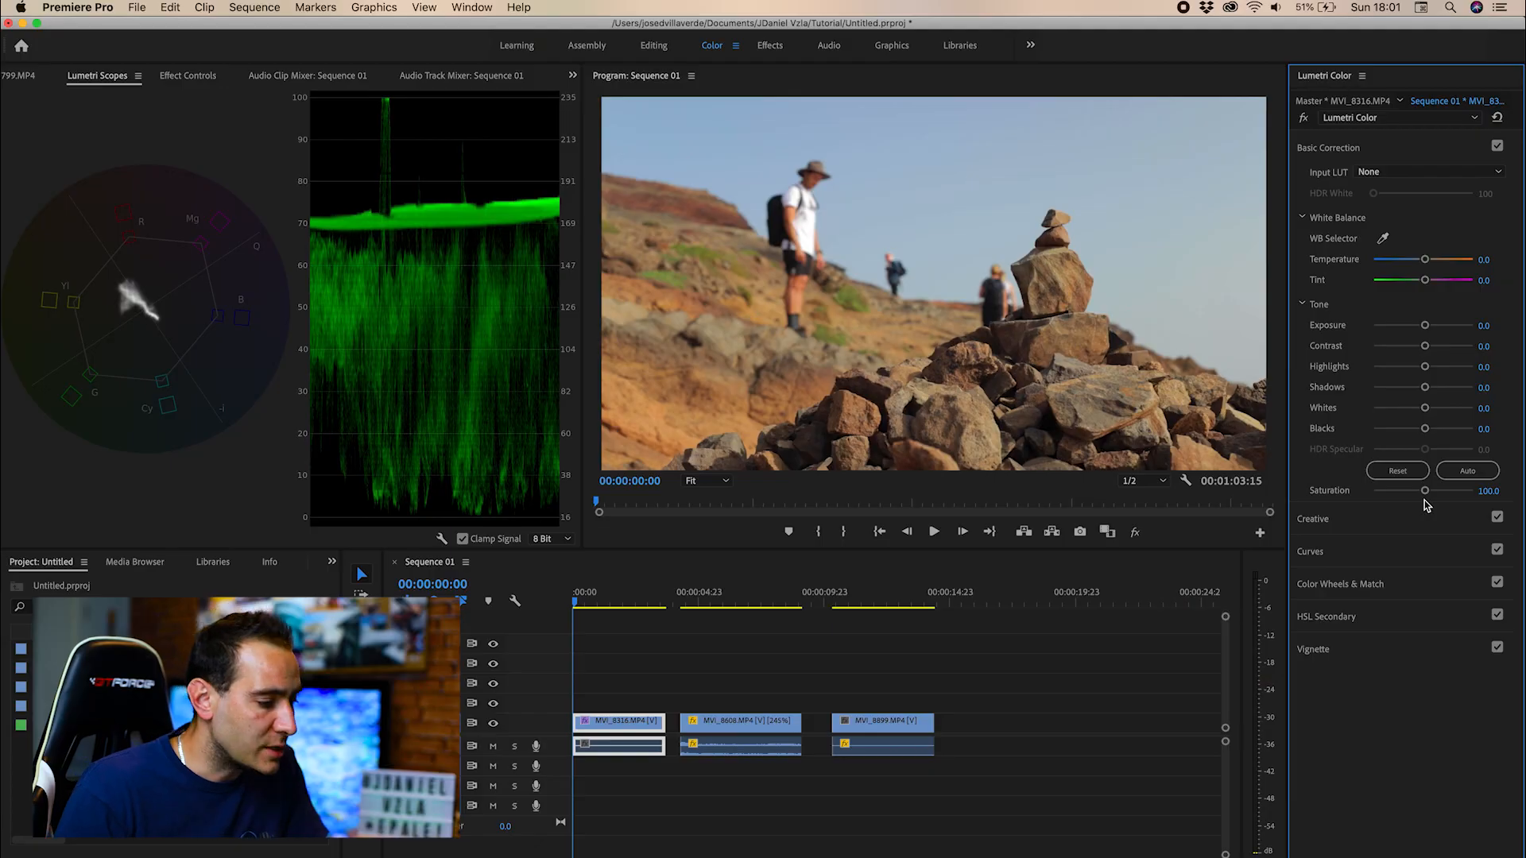
Adjust MVI_8316.MP4 to saturation 136.5, contrast 30.2, highlights 25.4 and shadows -30.2
mouse_move(1426, 493)
left_mouse_down()
mouse_move(1469, 493)
mouse_move(1441, 494)
left_mouse_up()
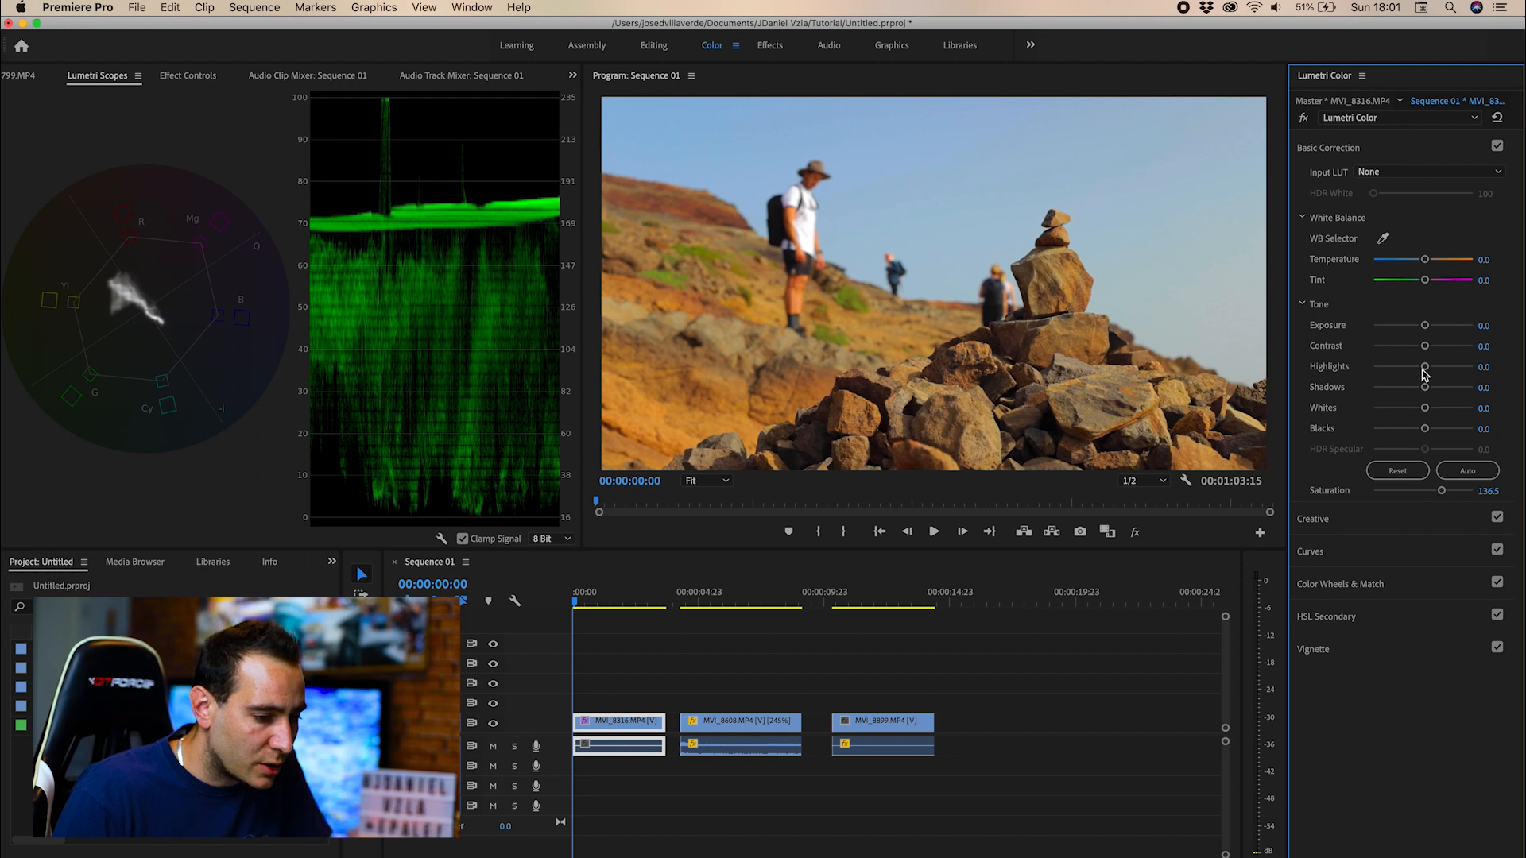
left_click_drag(1428, 352, 1440, 352)
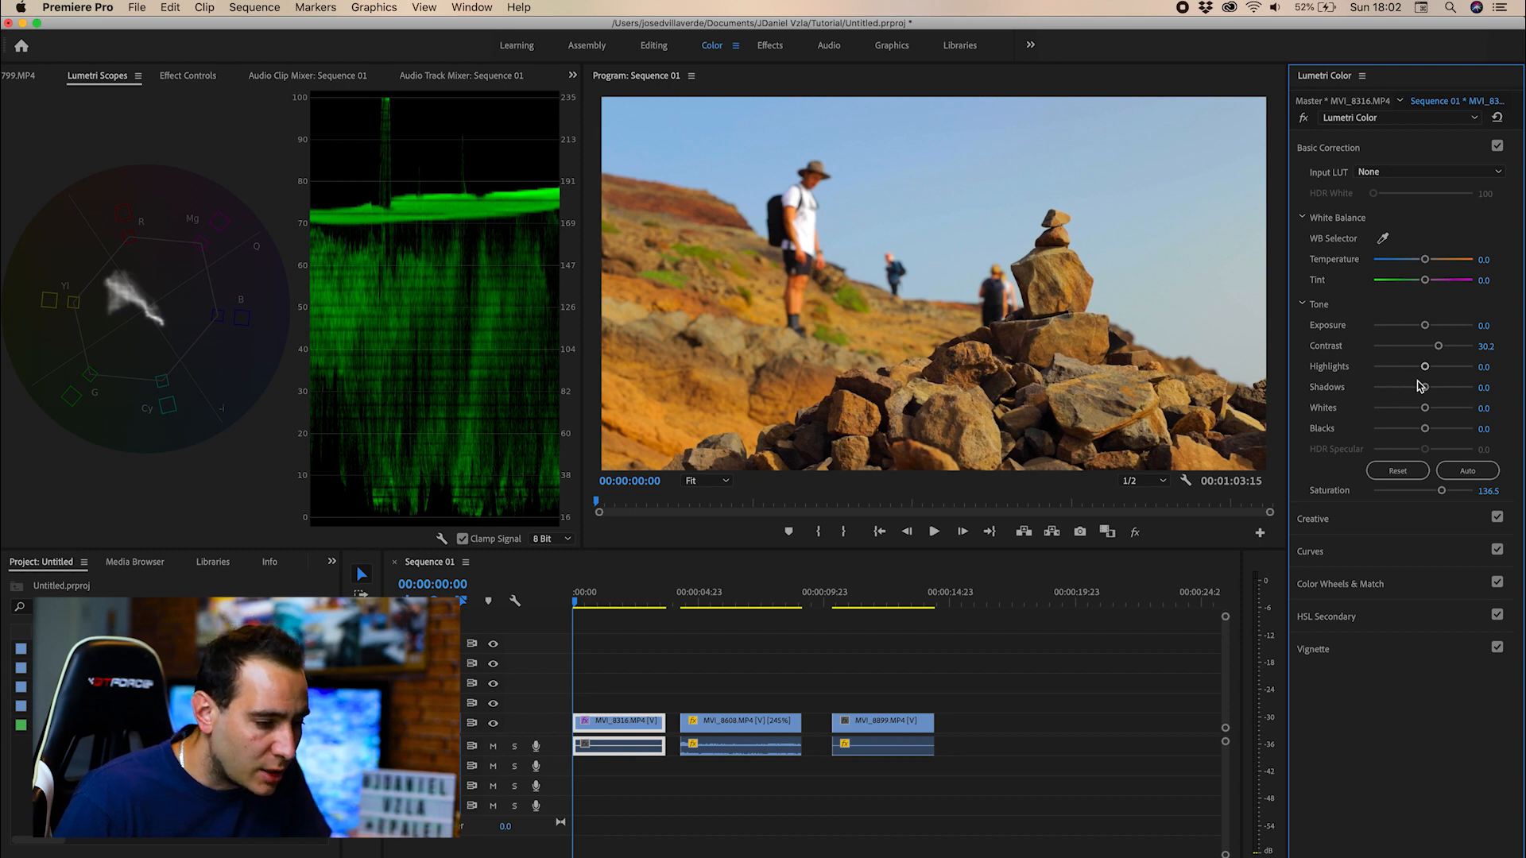
mouse_move(1425, 373)
left_mouse_down()
mouse_move(1442, 374)
mouse_move(1409, 389)
left_mouse_up()
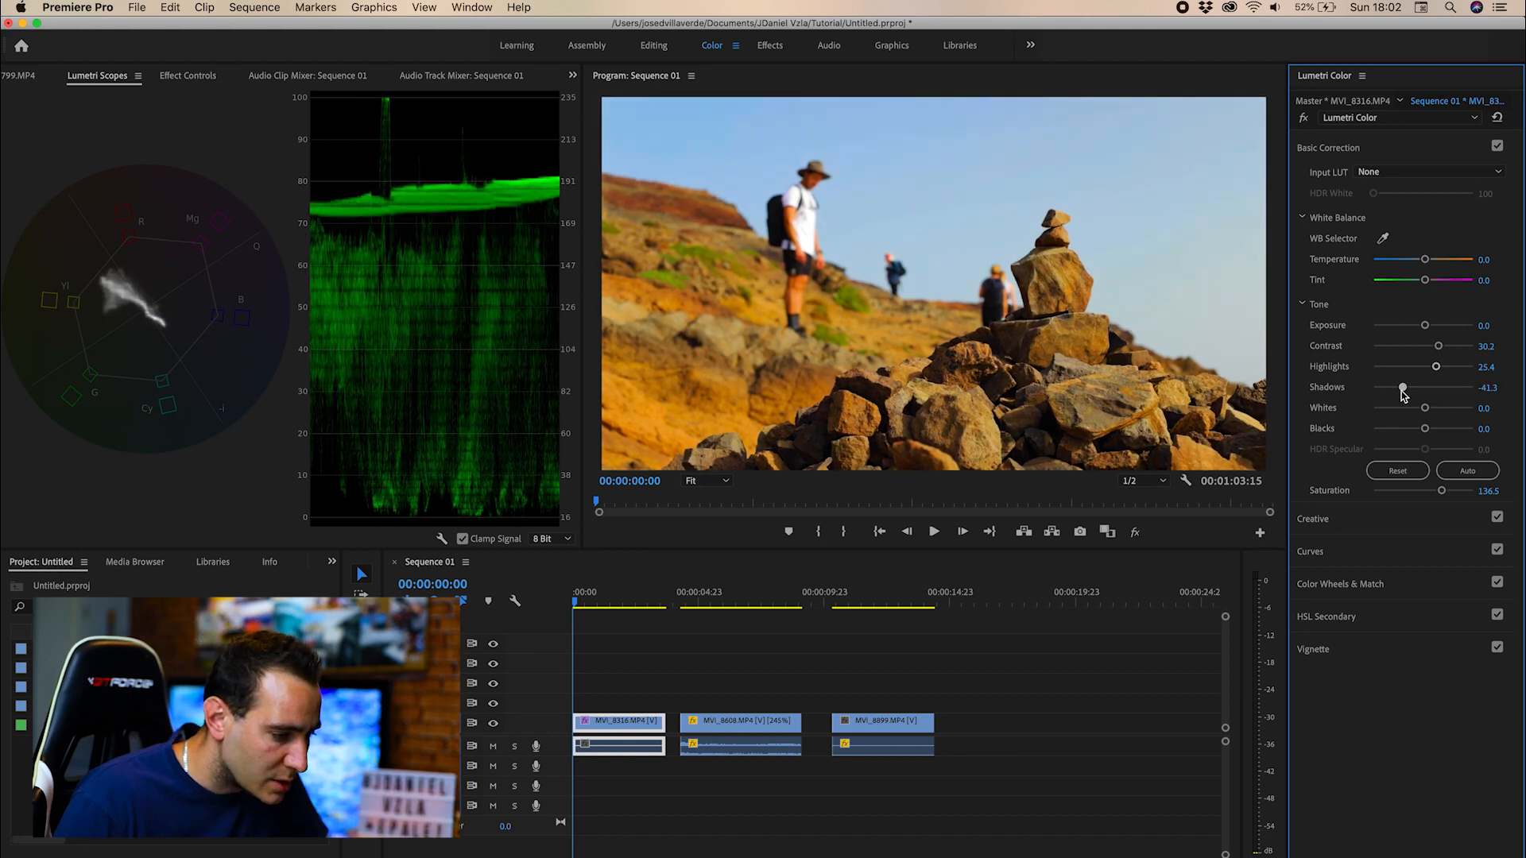
left_click_drag(1404, 388, 1408, 388)
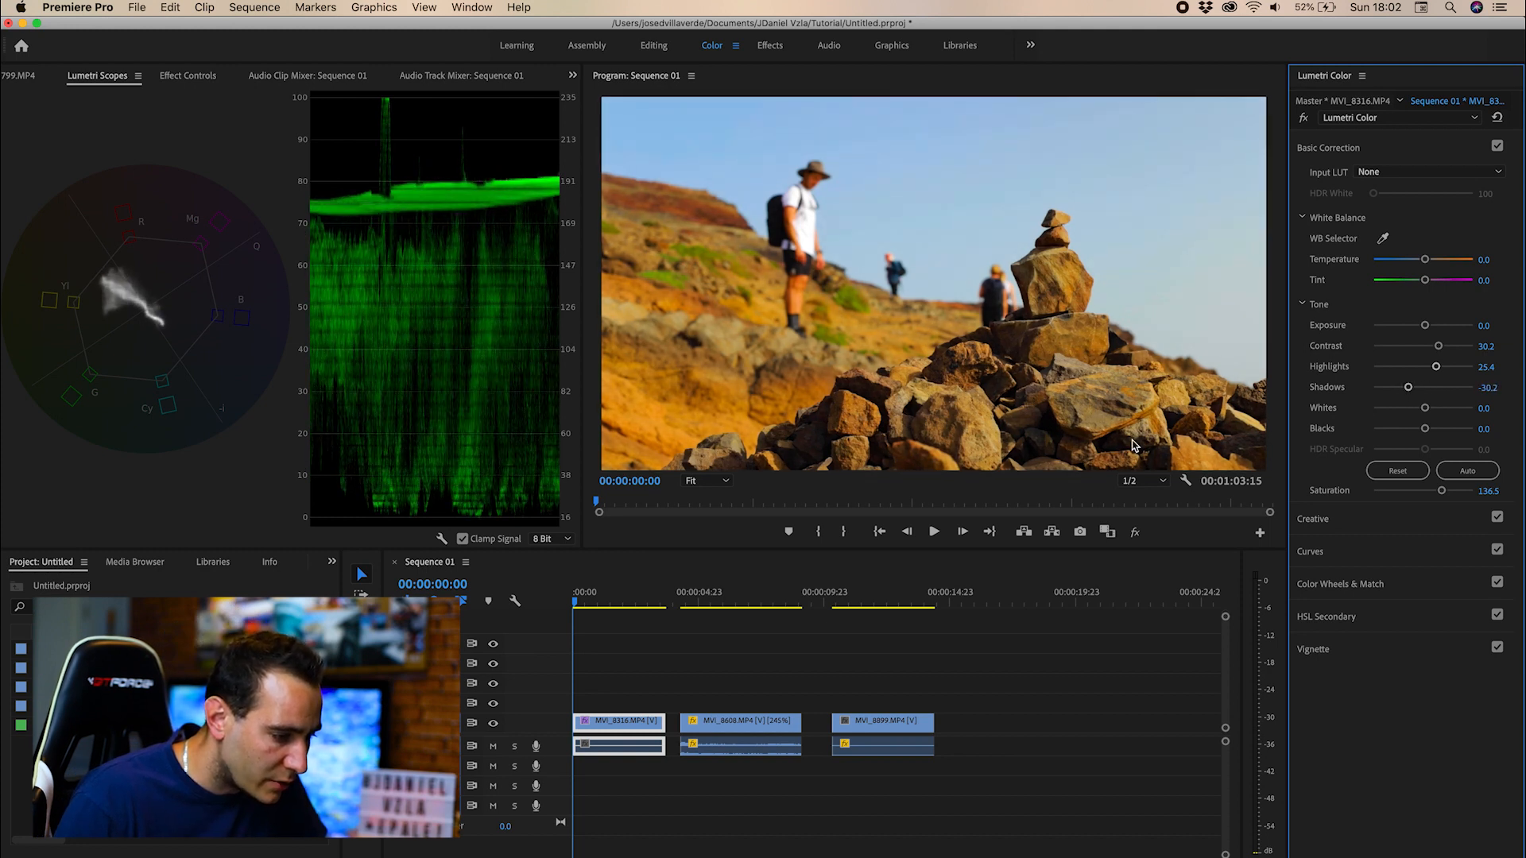
Set the clip's whites to 11.1 and, after trying blacks at -1.6, return the blacks to 0.0
left_click_drag(1425, 408, 1428, 409)
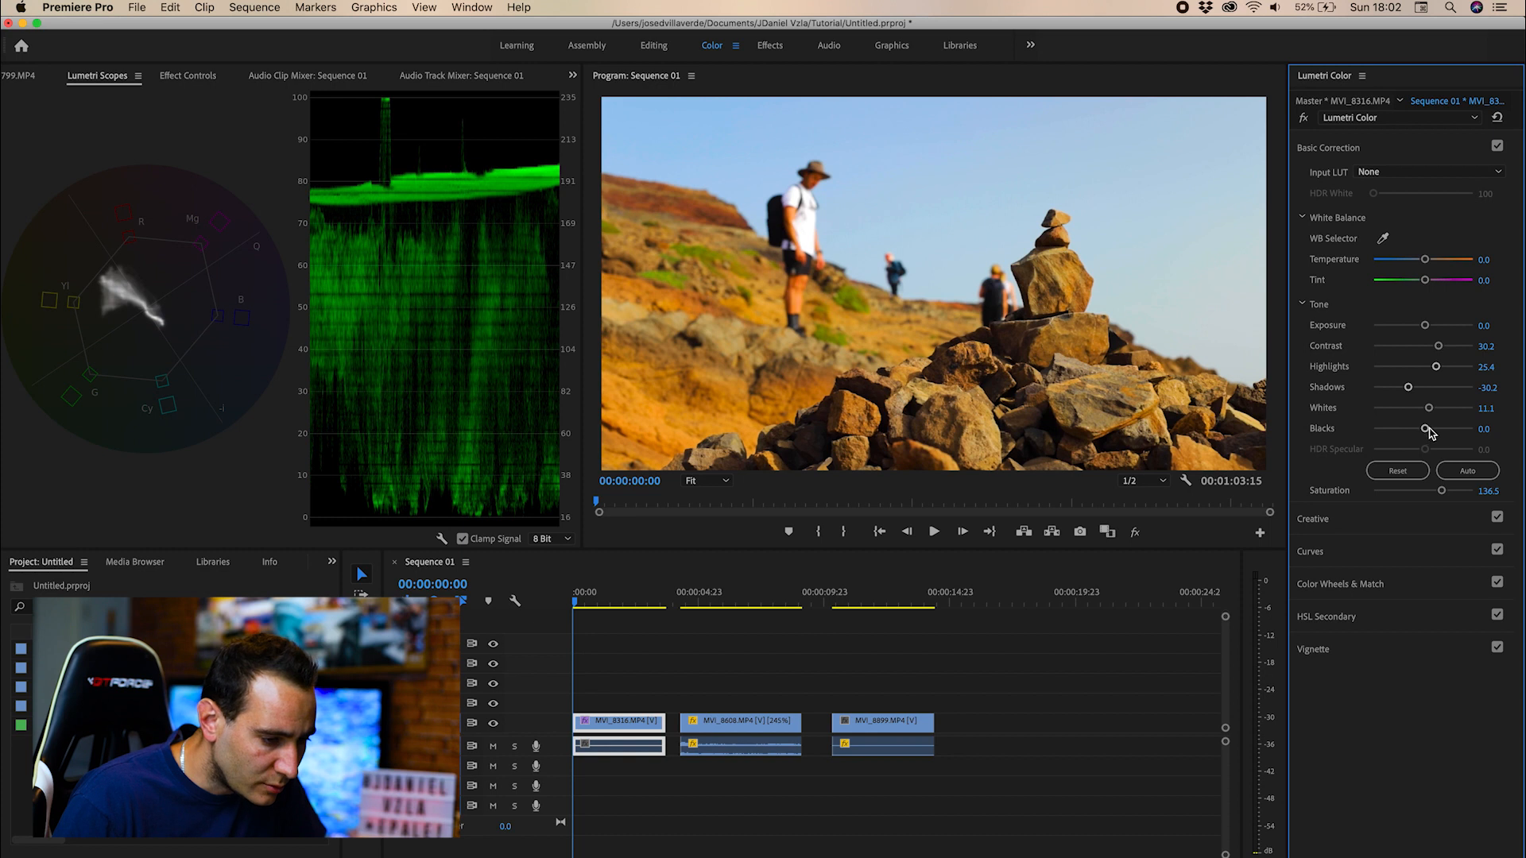
left_click_drag(1423, 429, 1421, 430)
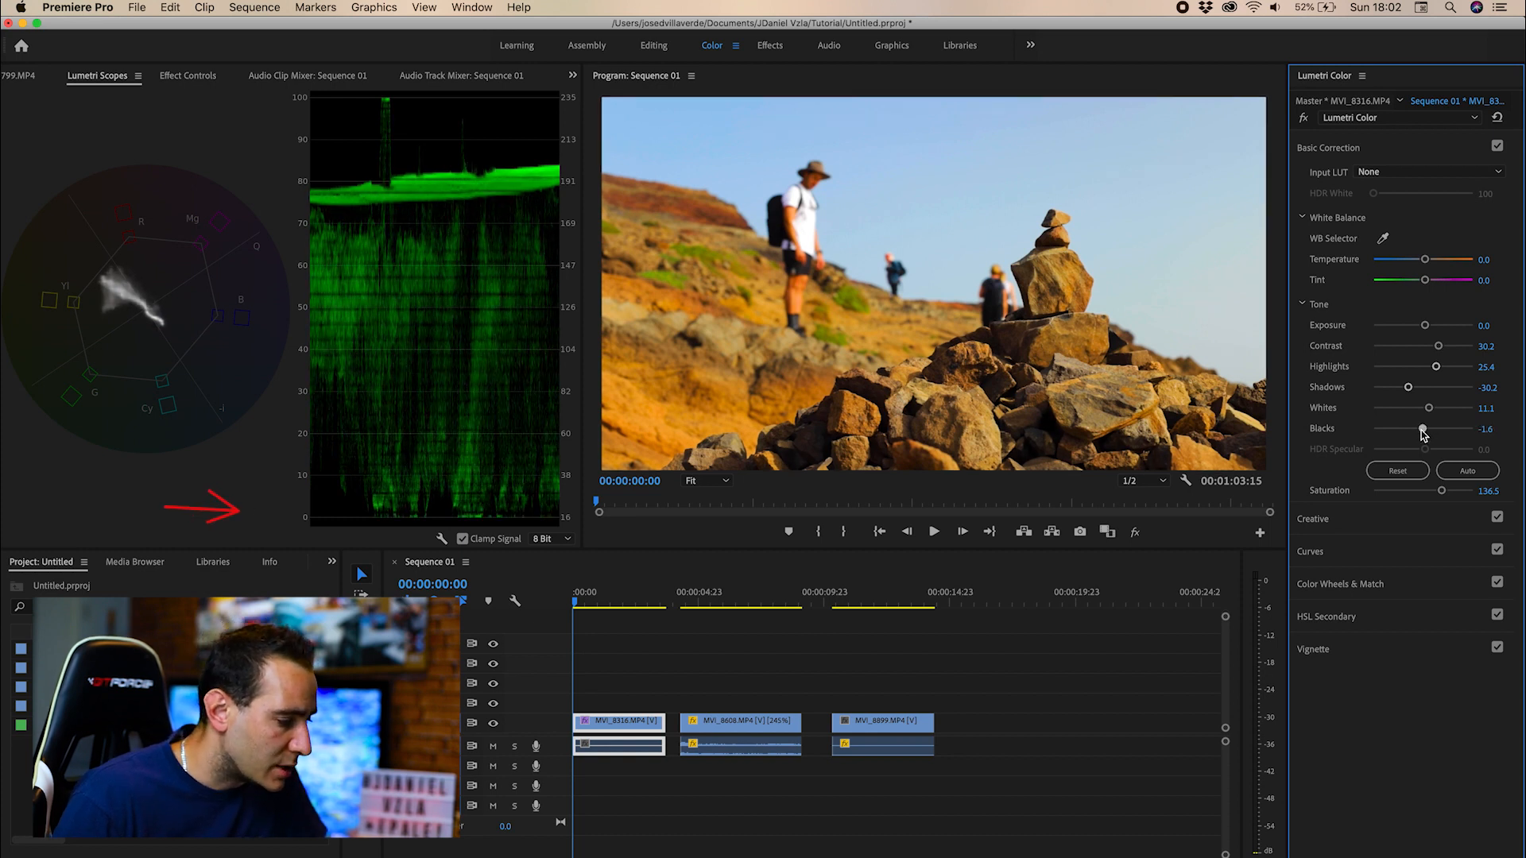
left_click_drag(1423, 433, 1424, 434)
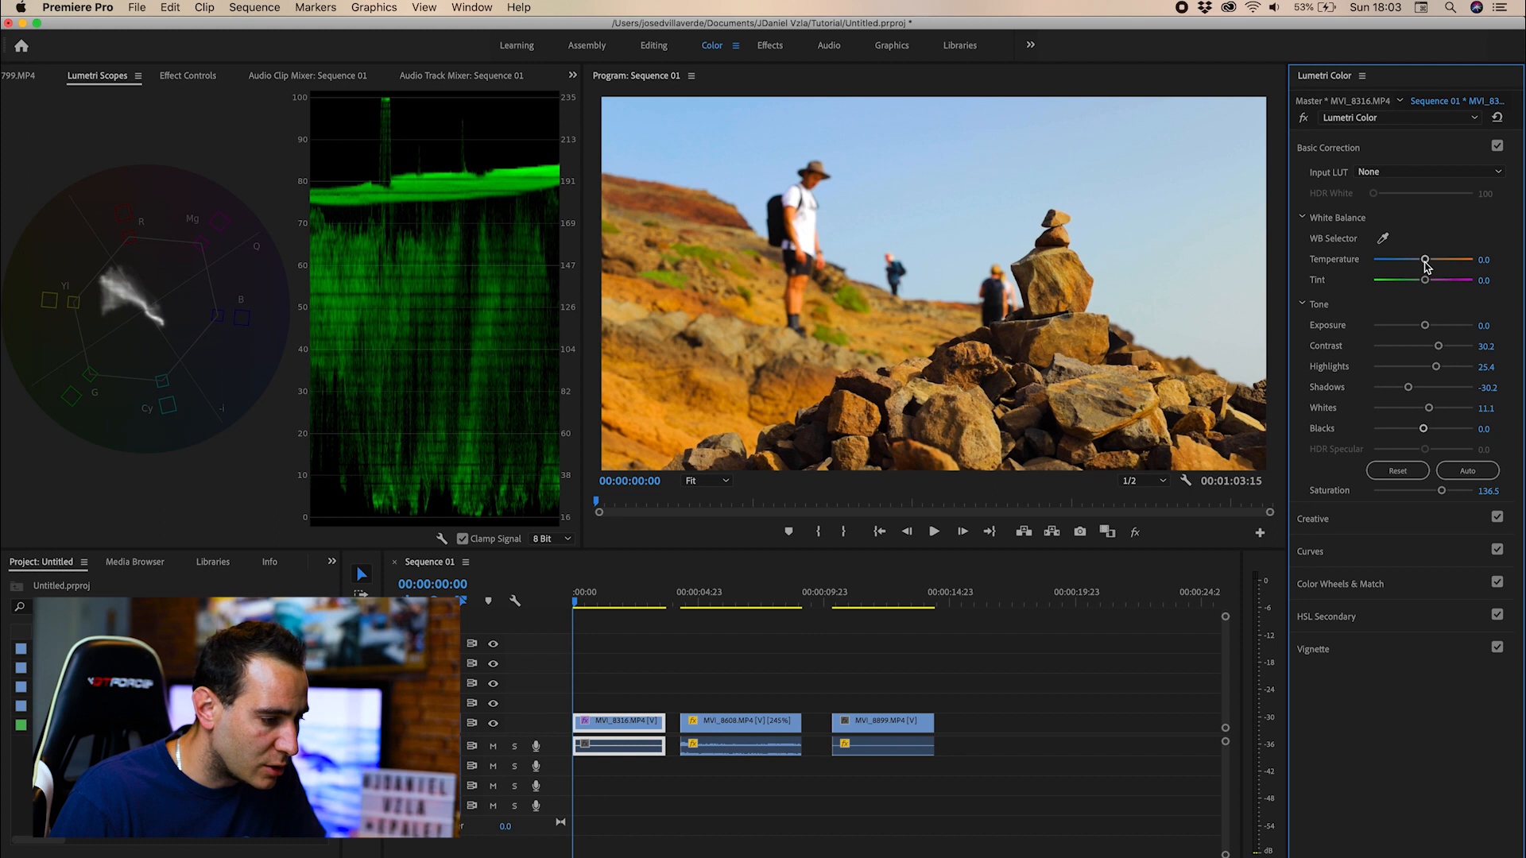
Try white balance temperatures of -100.0 and 74.6, then settle on temperature -7.9 and tint -3.2
left_click_drag(1425, 265, 1361, 274)
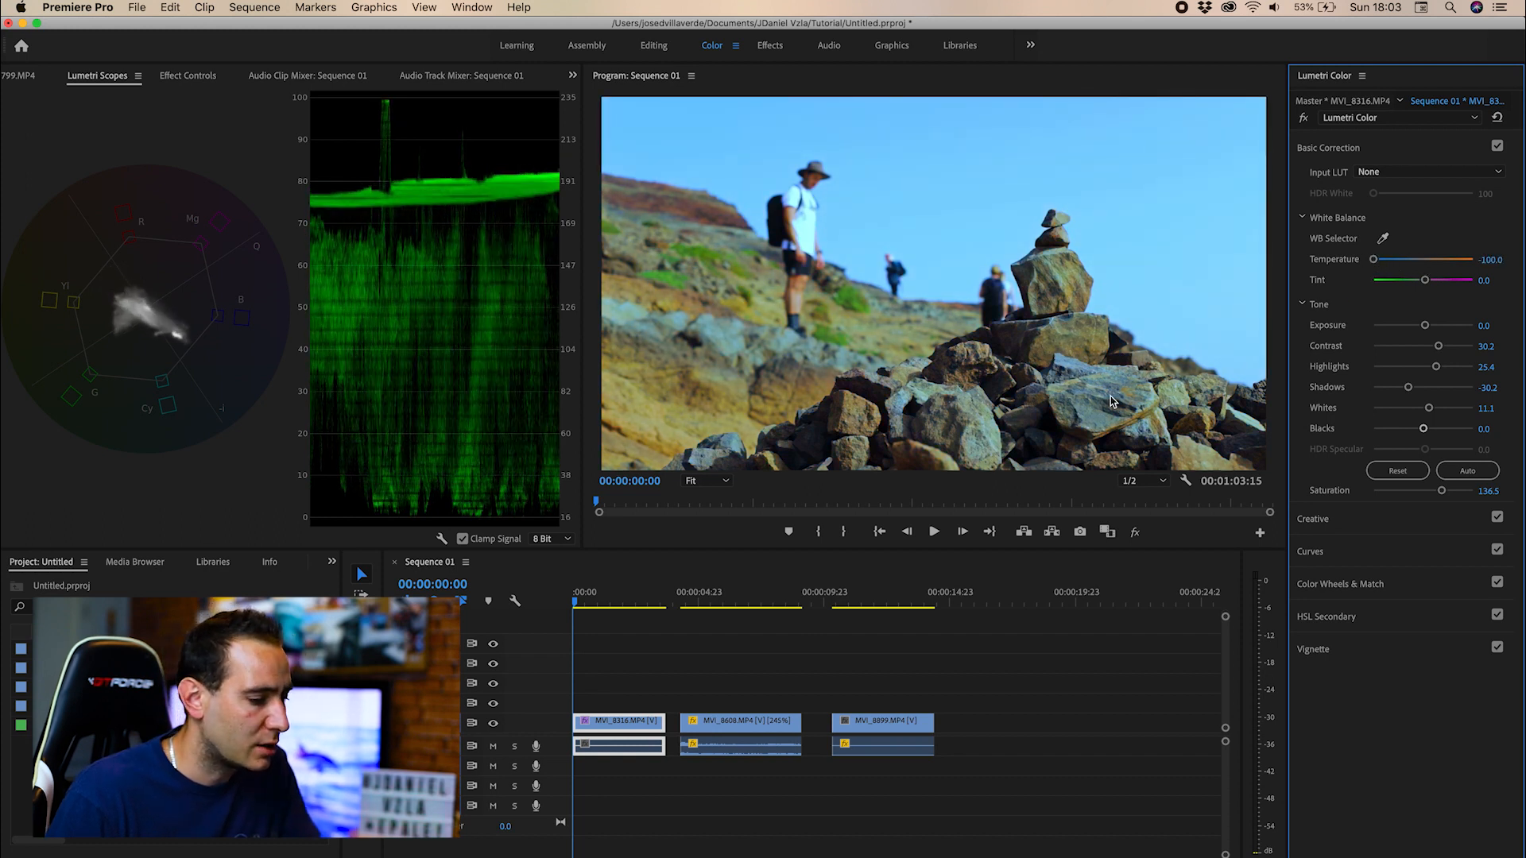
left_click_drag(1377, 265, 1462, 265)
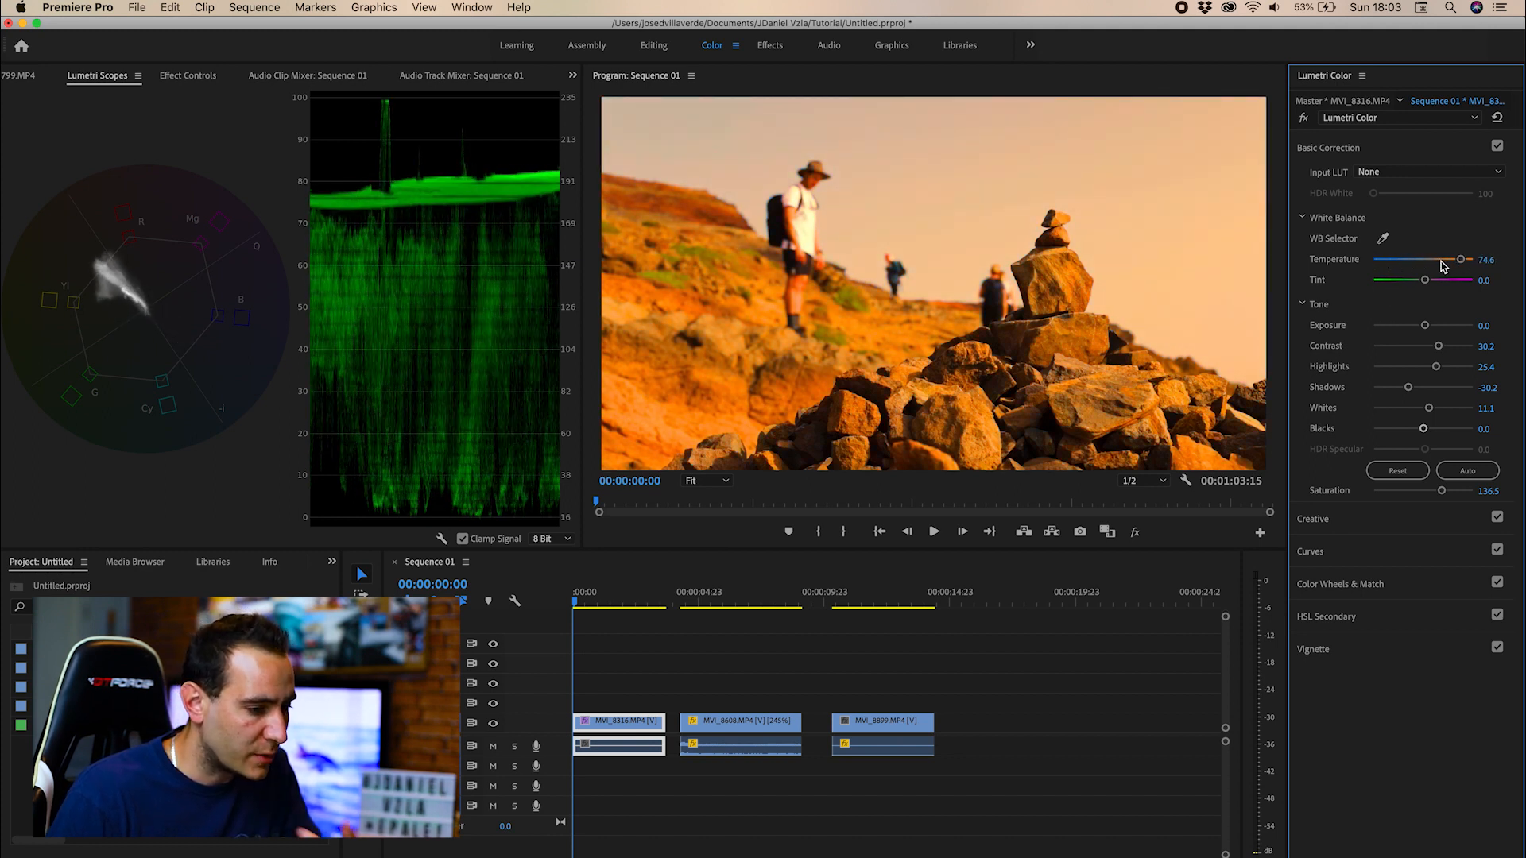
left_click_drag(1441, 266, 1420, 264)
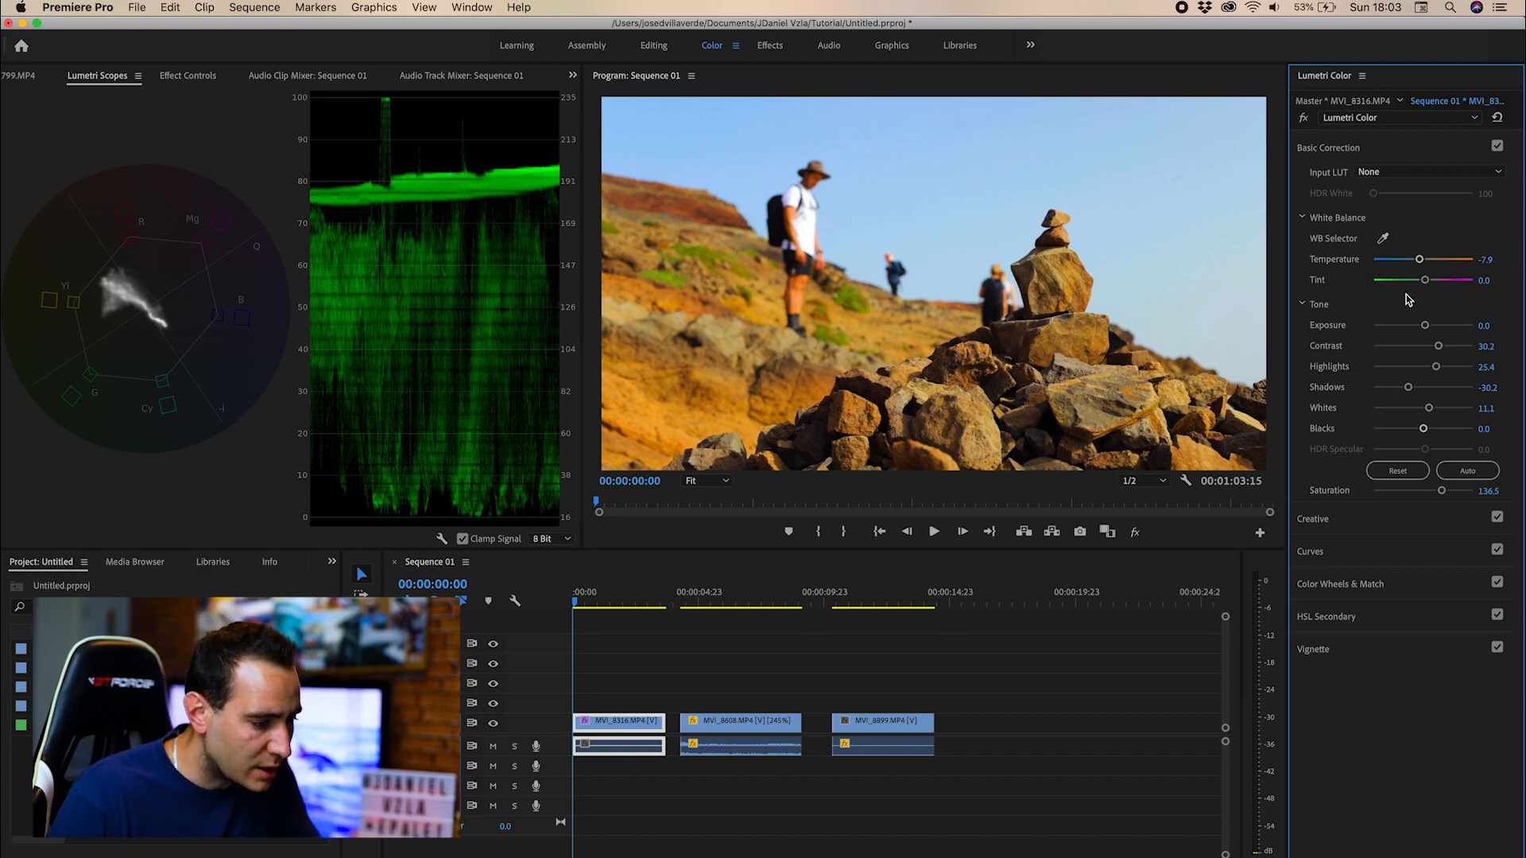
left_click_drag(1424, 285, 1422, 287)
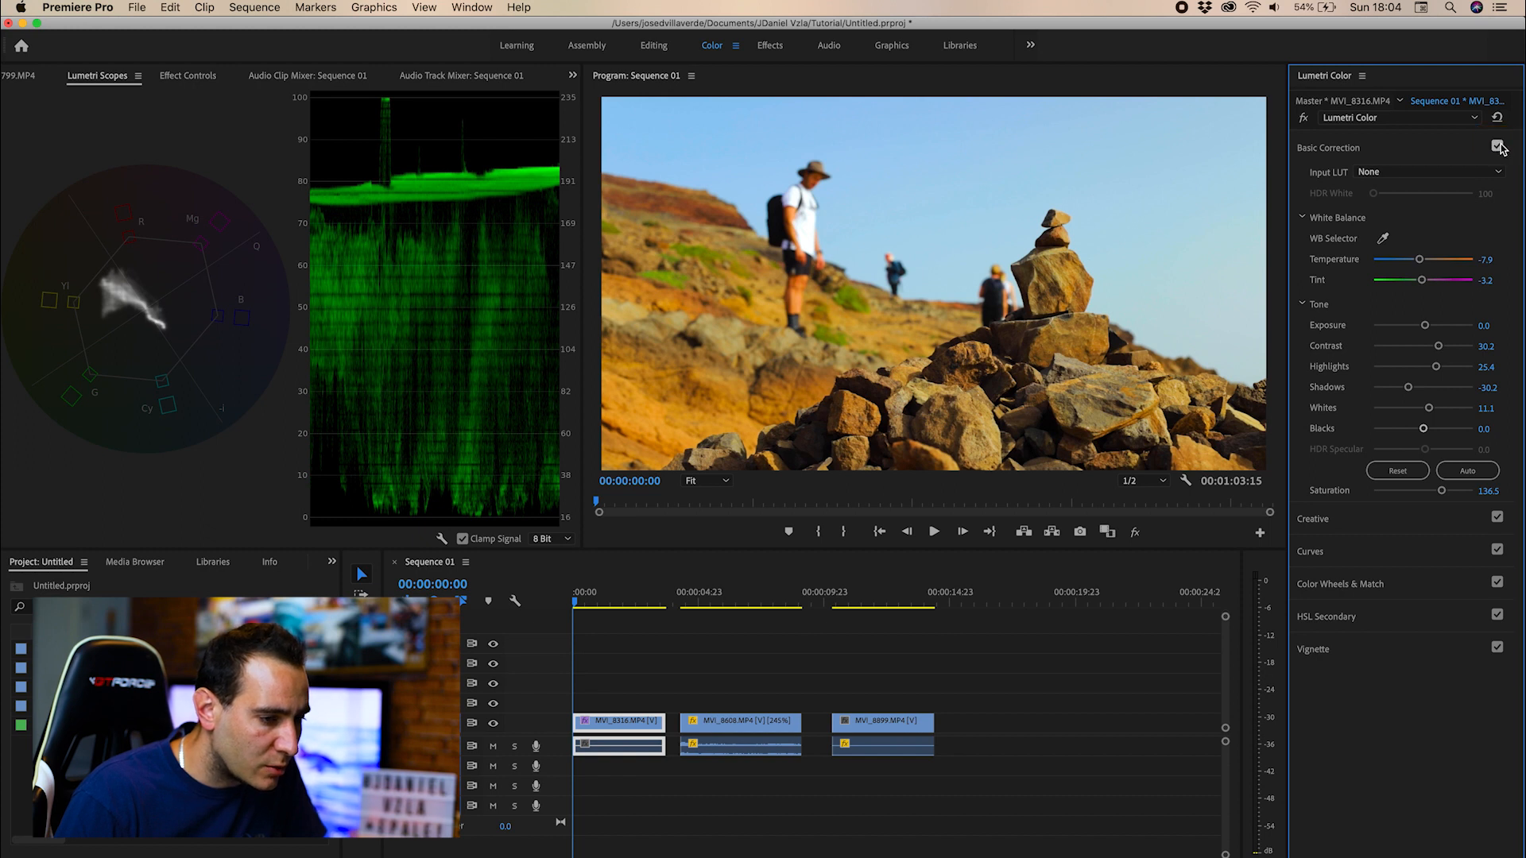
Compare the corrected and original image by turning Basic Correction off and on and enabling Global FX Mute
left_click(1498, 146)
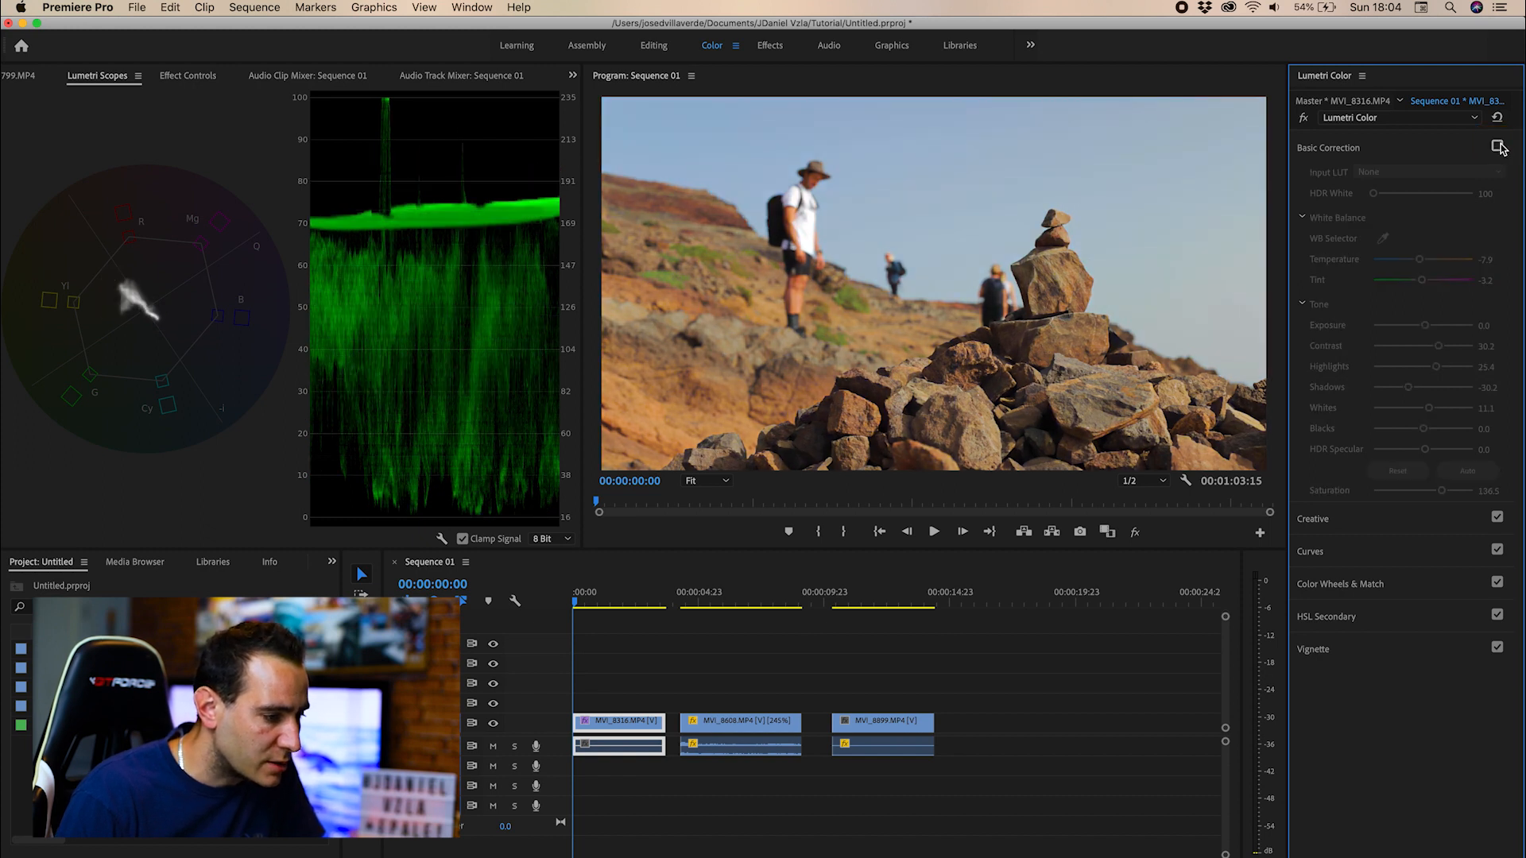
left_click(1498, 146)
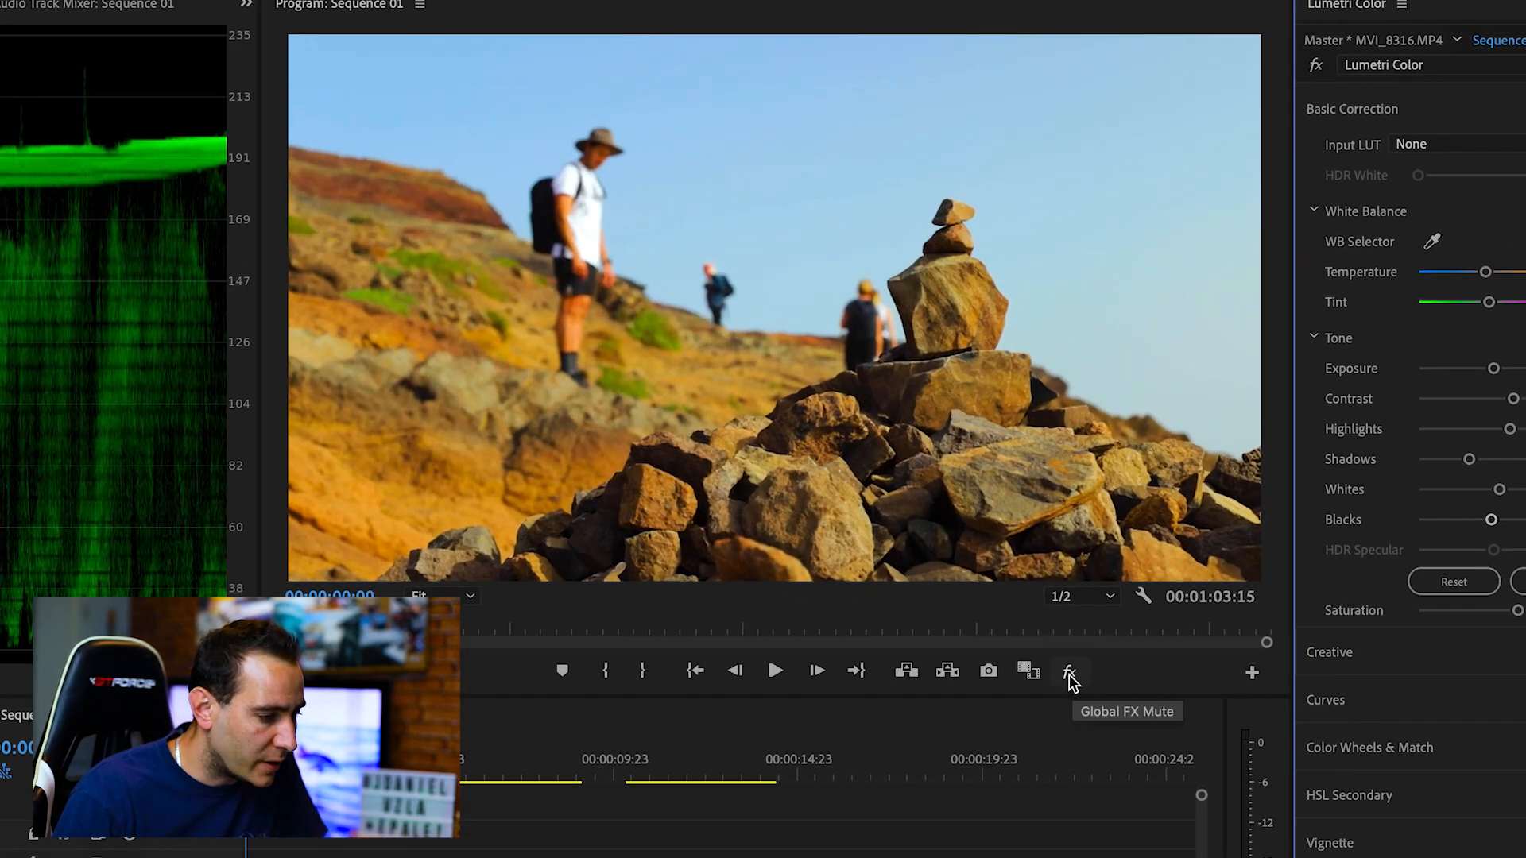
left_click(1069, 675)
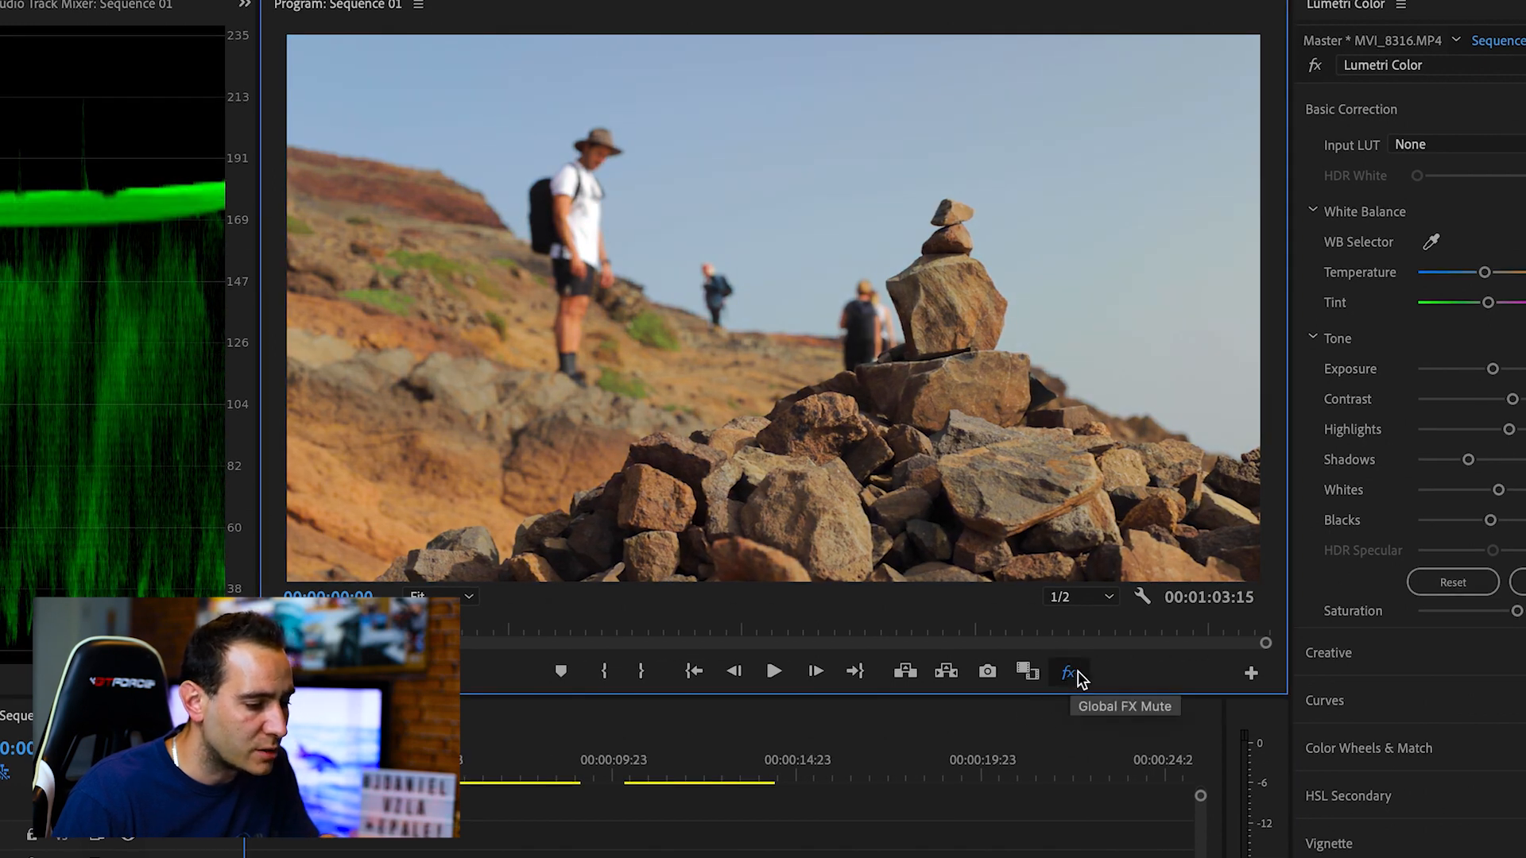
Turn off Global FX Mute to show the corrected image, and inspect the program monitor's Button Editor before closing it
left_click(1070, 675)
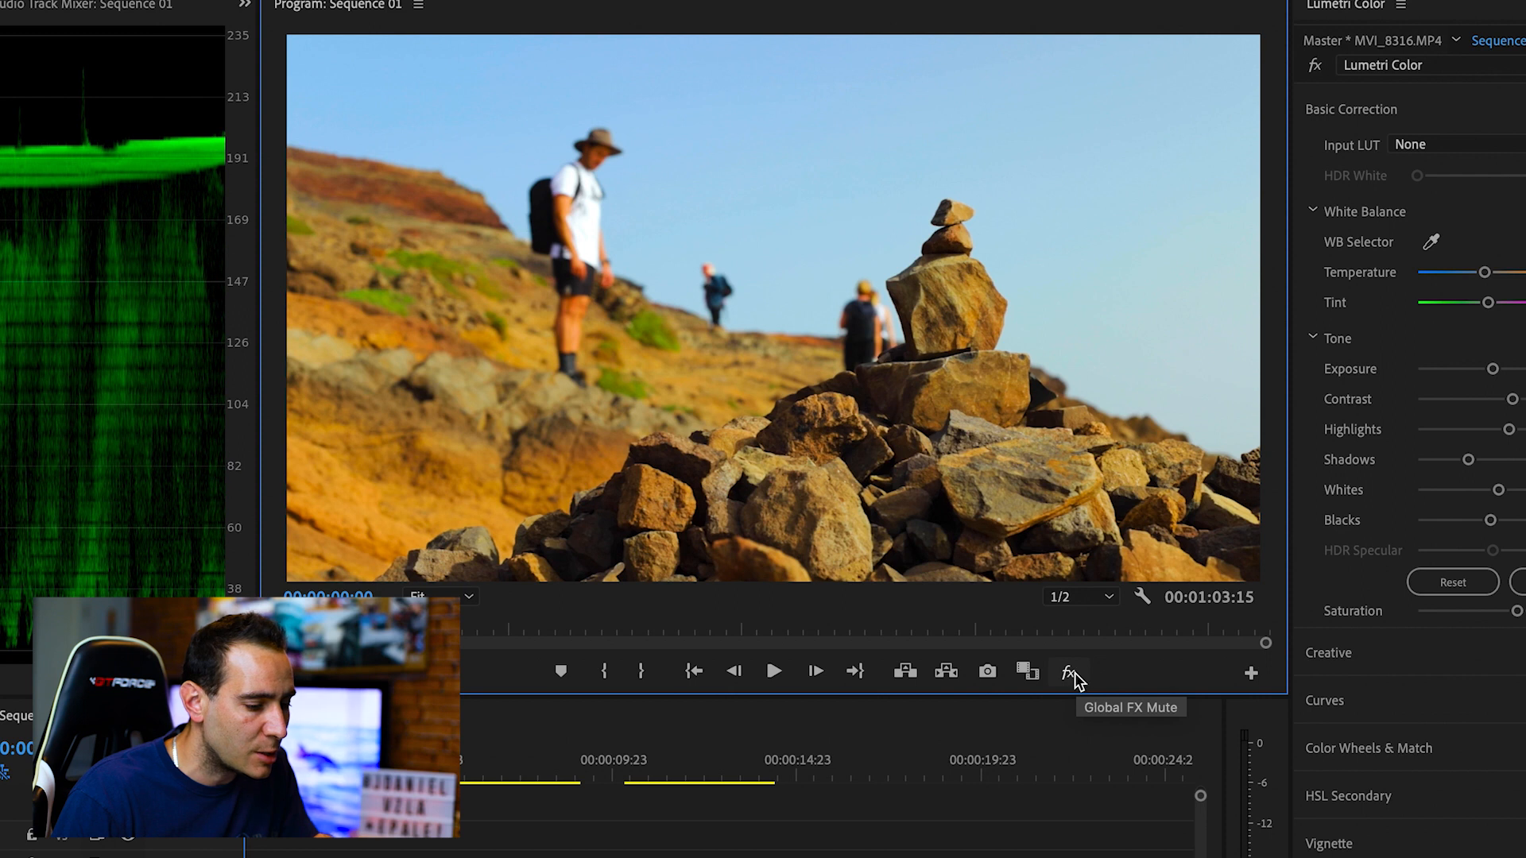
left_click(1253, 674)
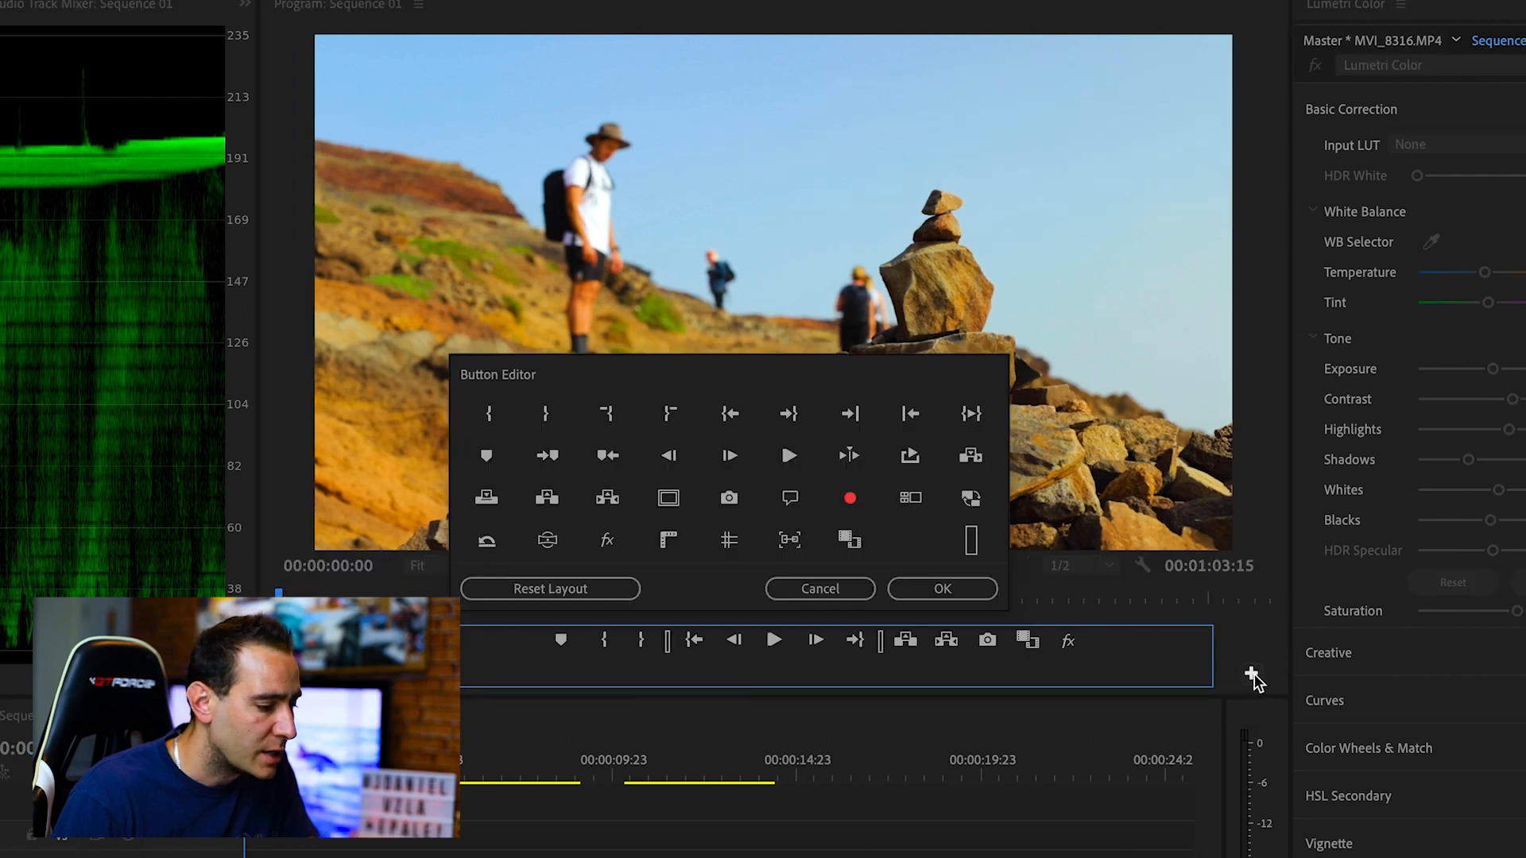
left_click(925, 587)
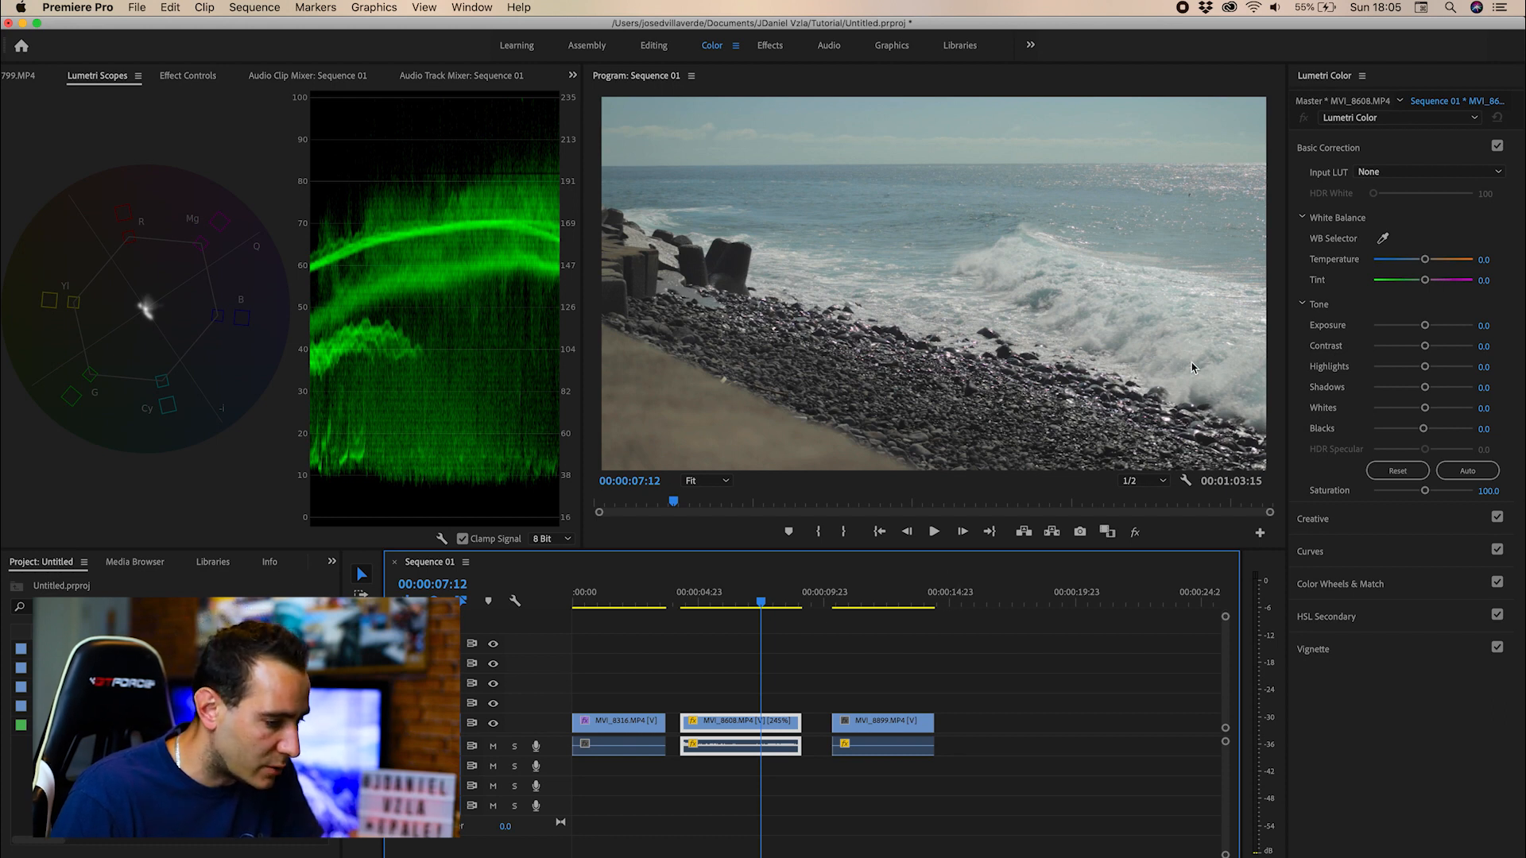
Draw a small four-point freeform opacity mask around the white wave foam in MVI_8608.MP4
left_click(187, 77)
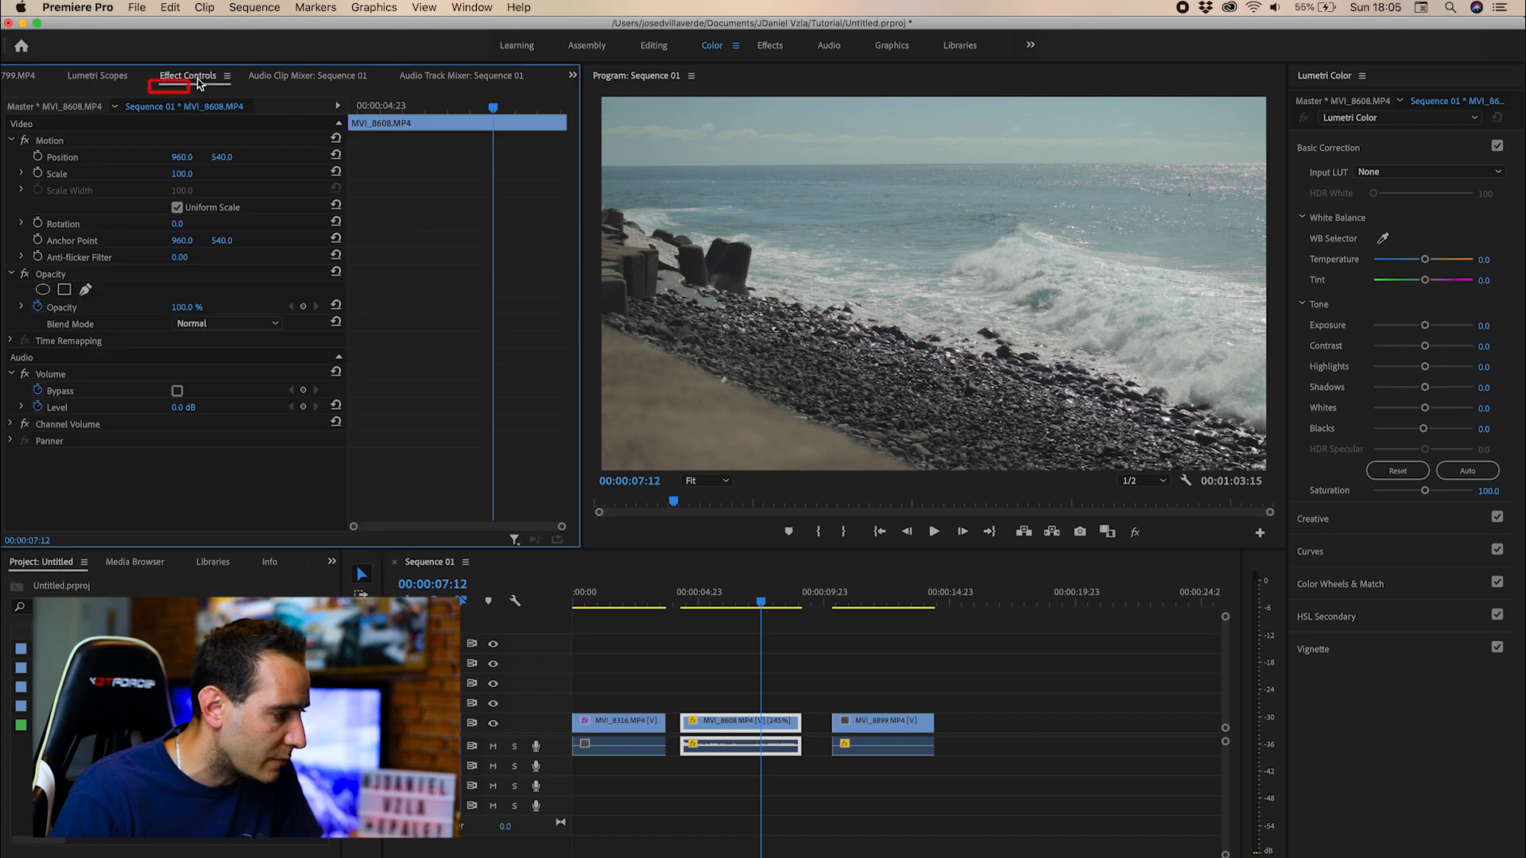
left_click(85, 289)
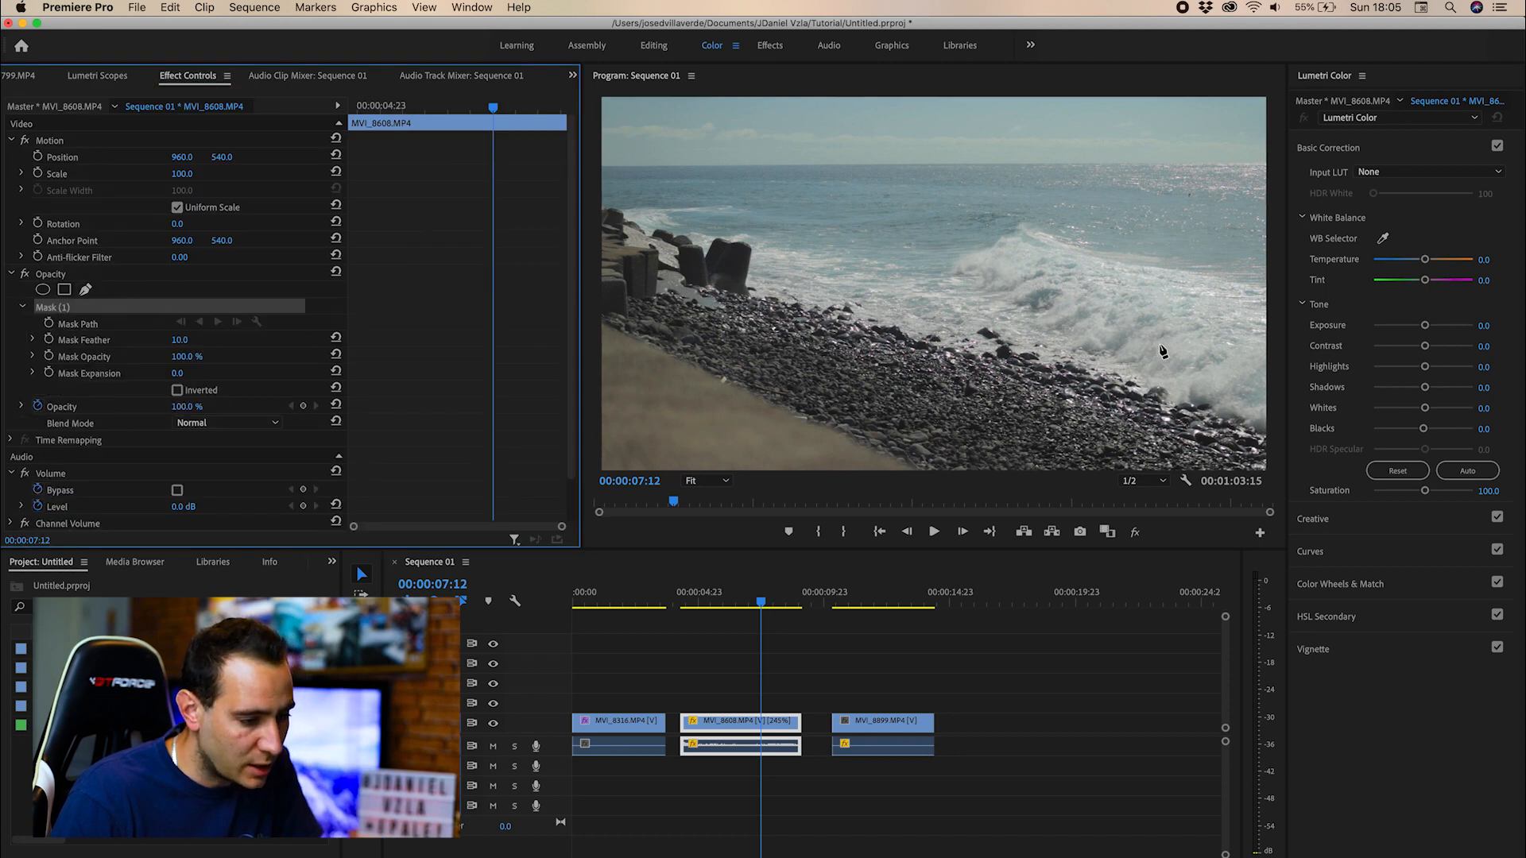
left_click(1160, 344)
left_click(1149, 370)
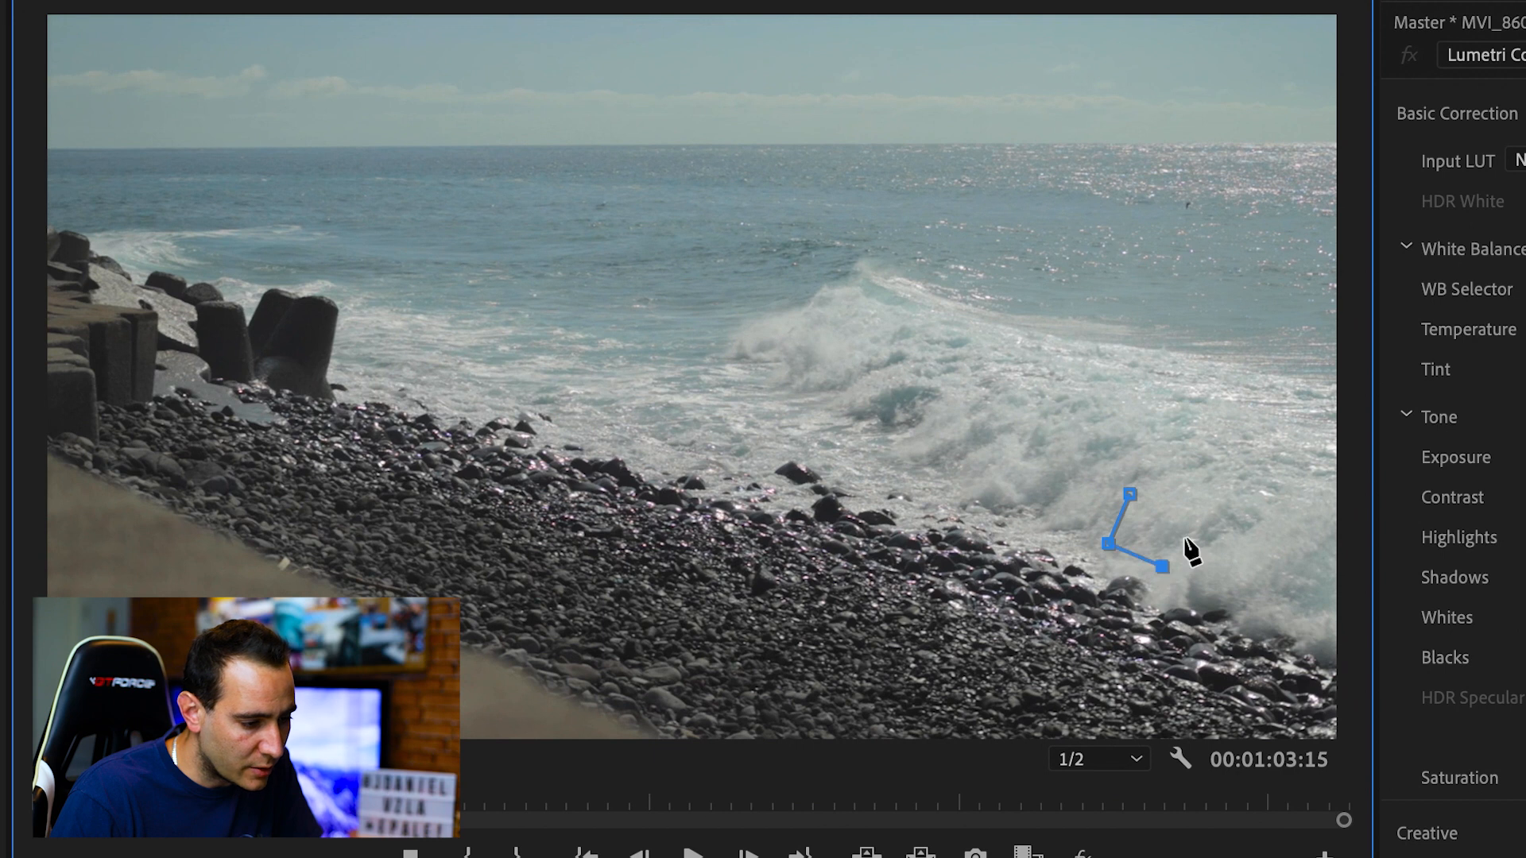
left_click(1185, 517)
left_click(1130, 495)
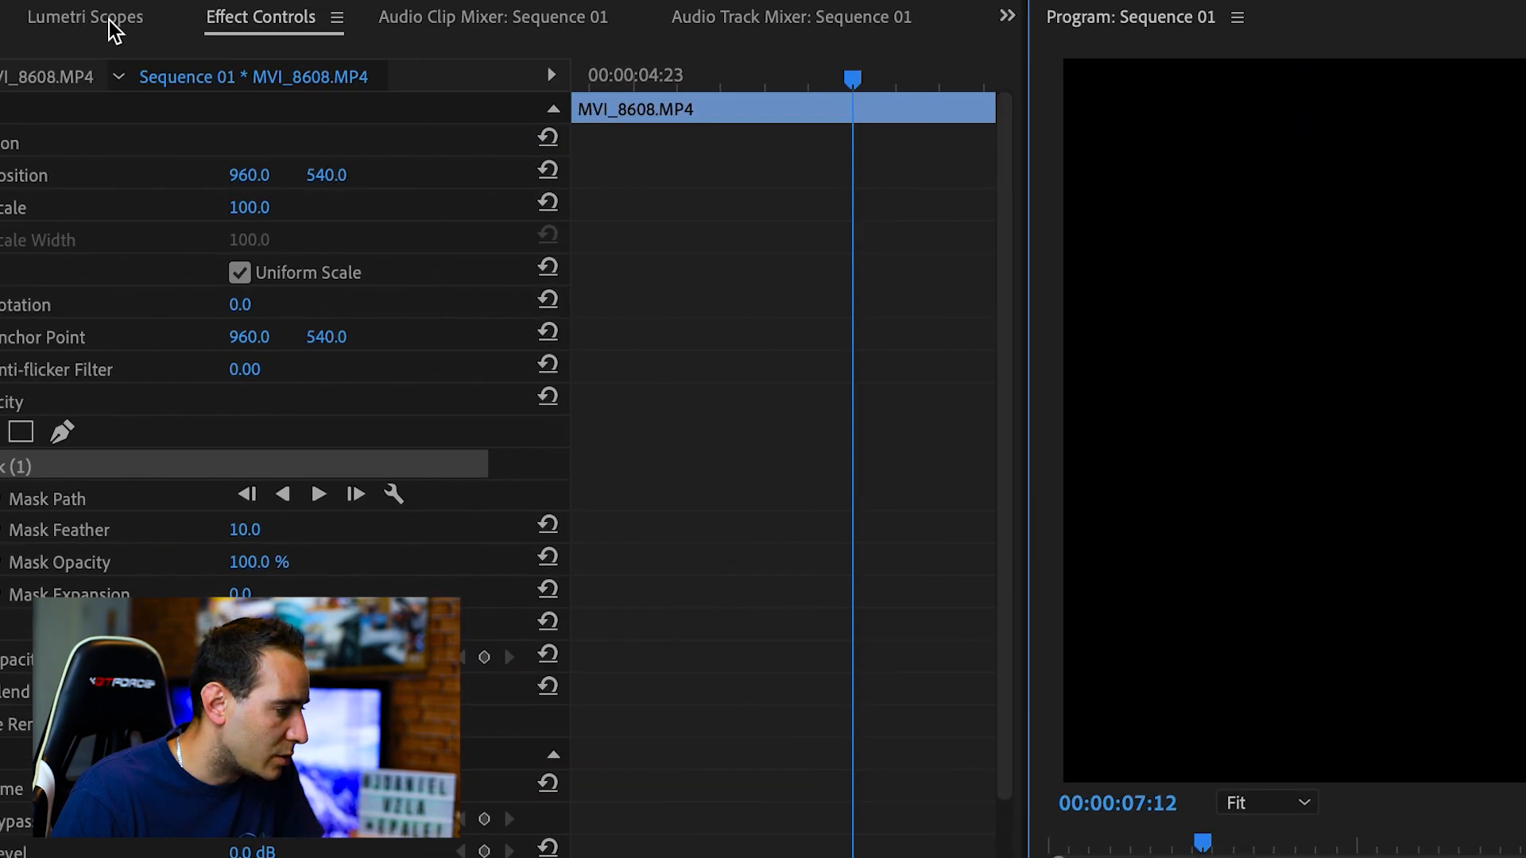
Balance the masked foam in MVI_8608.MP4 against the Lumetri Scopes by setting temperature to 3.2 and tint to 1.6
left_click(109, 20)
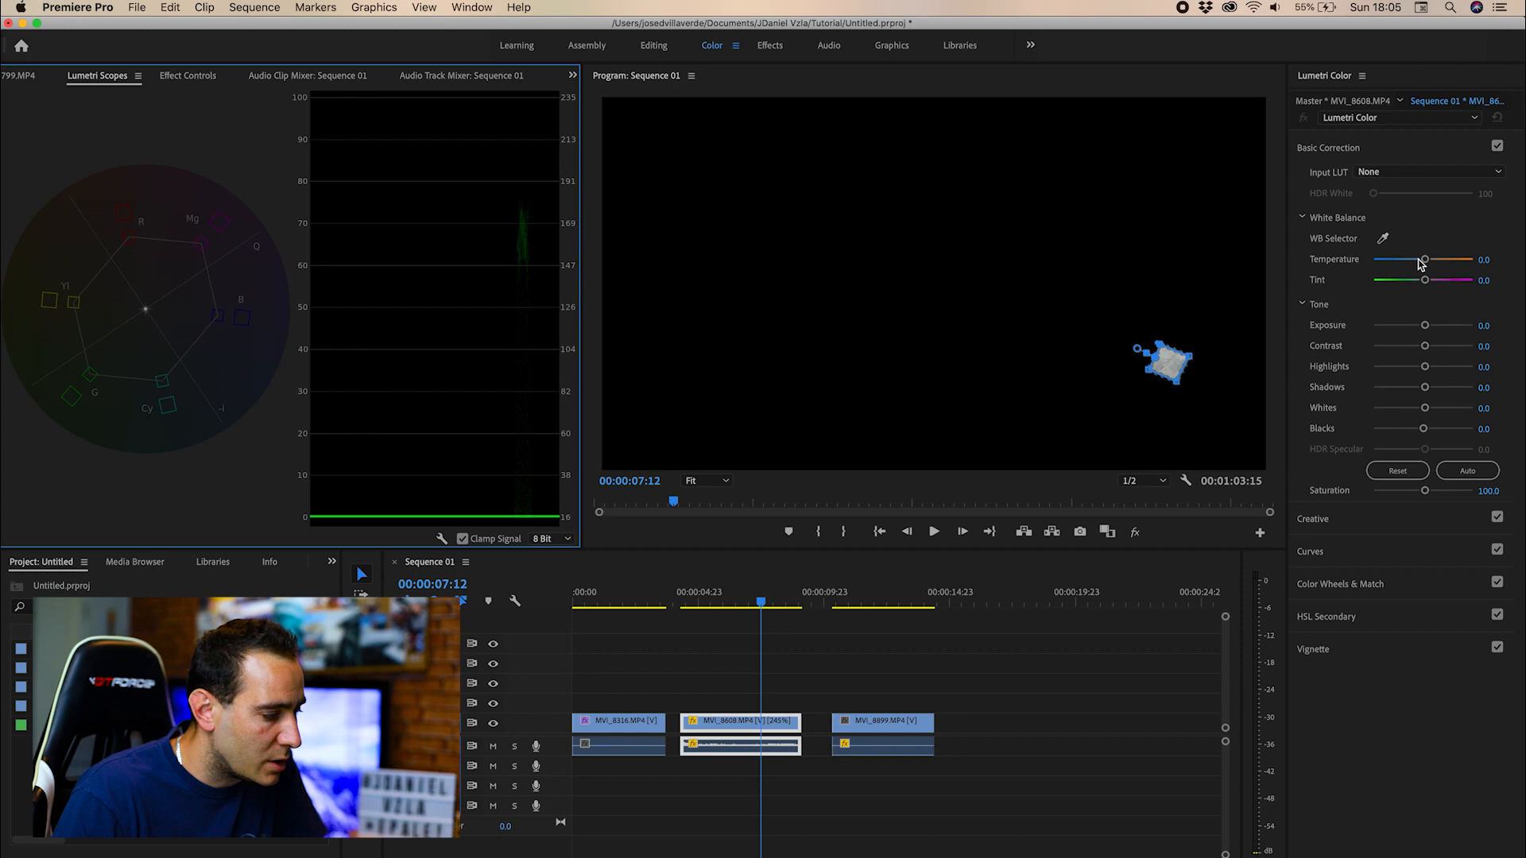
mouse_move(1421, 263)
left_mouse_down()
mouse_move(1394, 262)
mouse_move(1422, 264)
left_mouse_up()
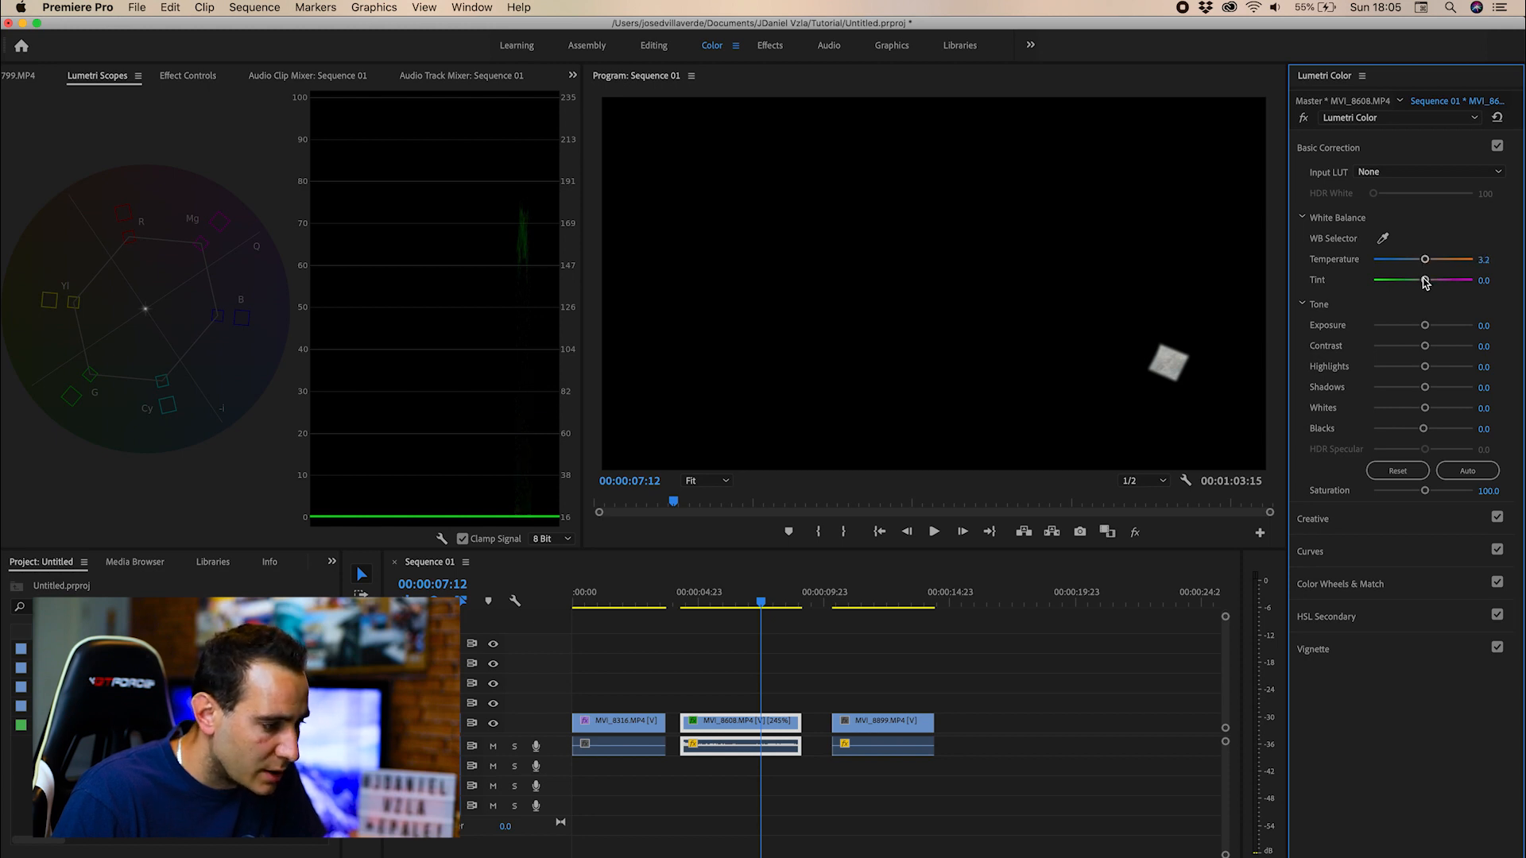
left_click_drag(1425, 282, 1421, 290)
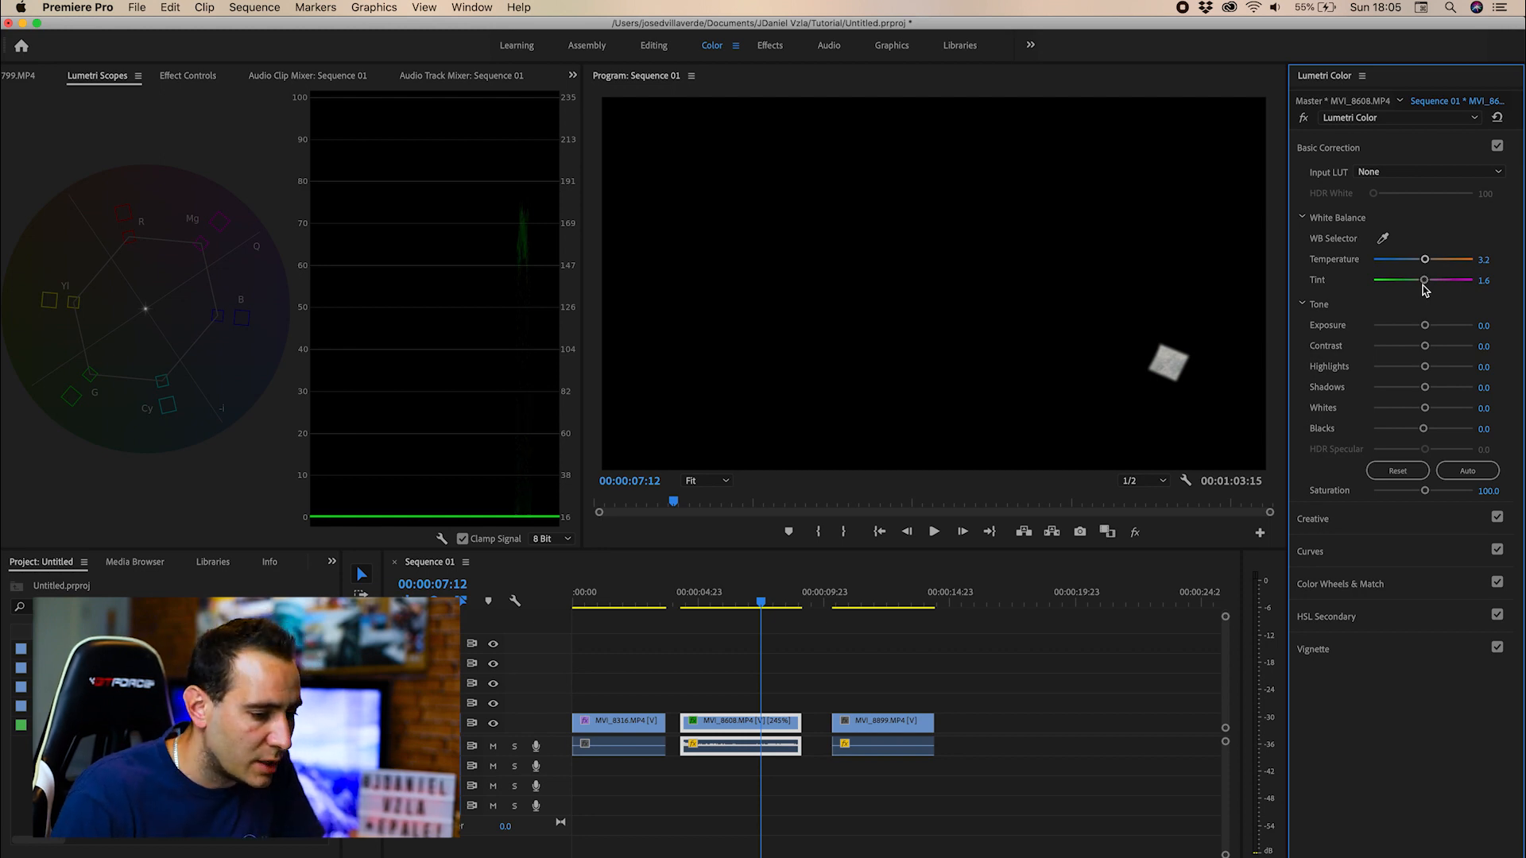
Delete the opacity mask from MVI_8608.MP4 to restore the full frame
left_click(189, 78)
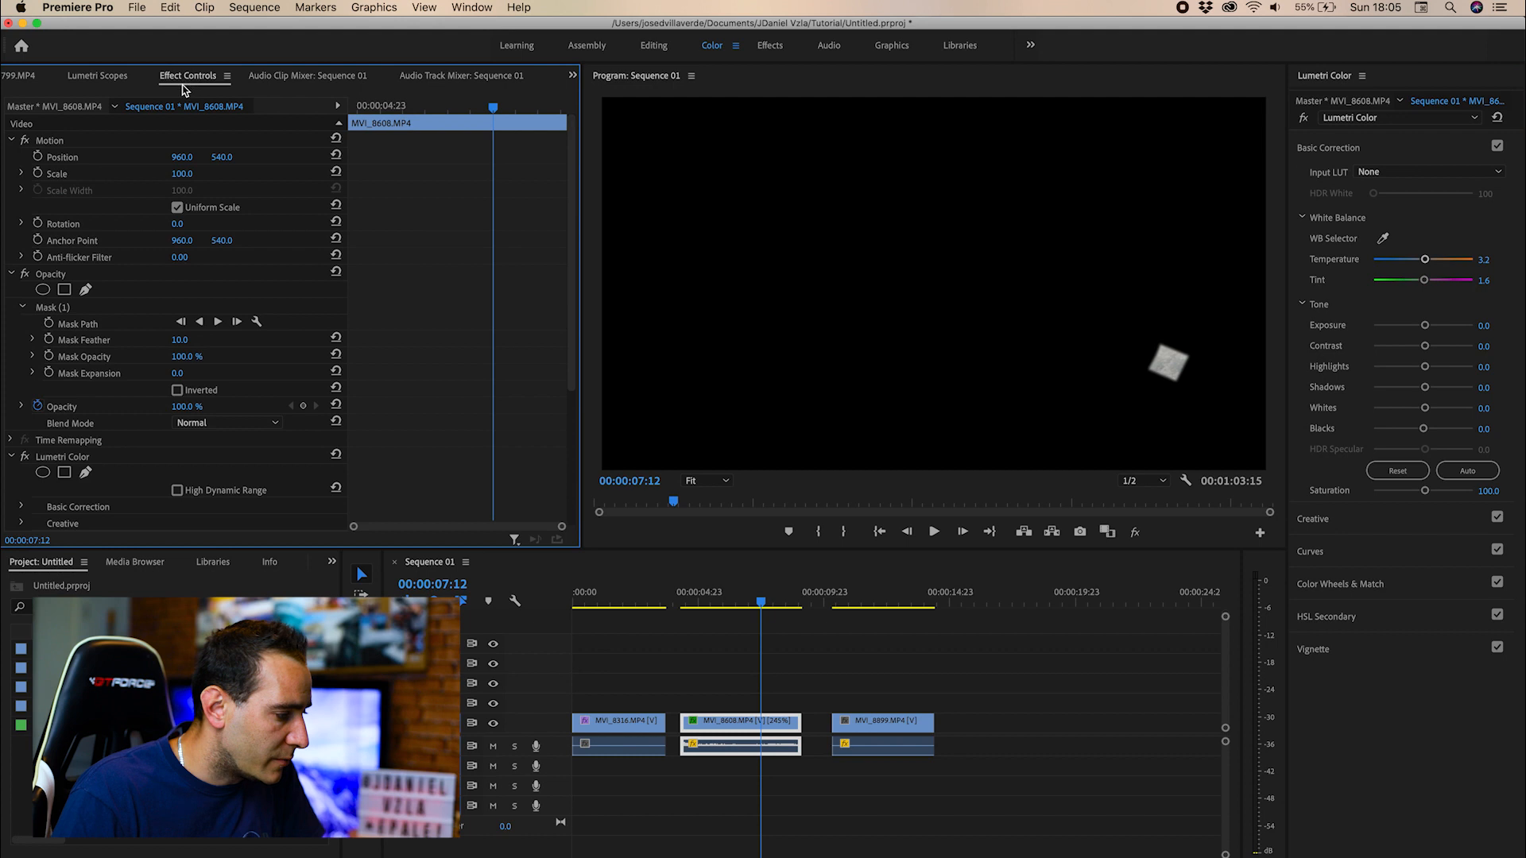
left_click(116, 303)
key("Delete")
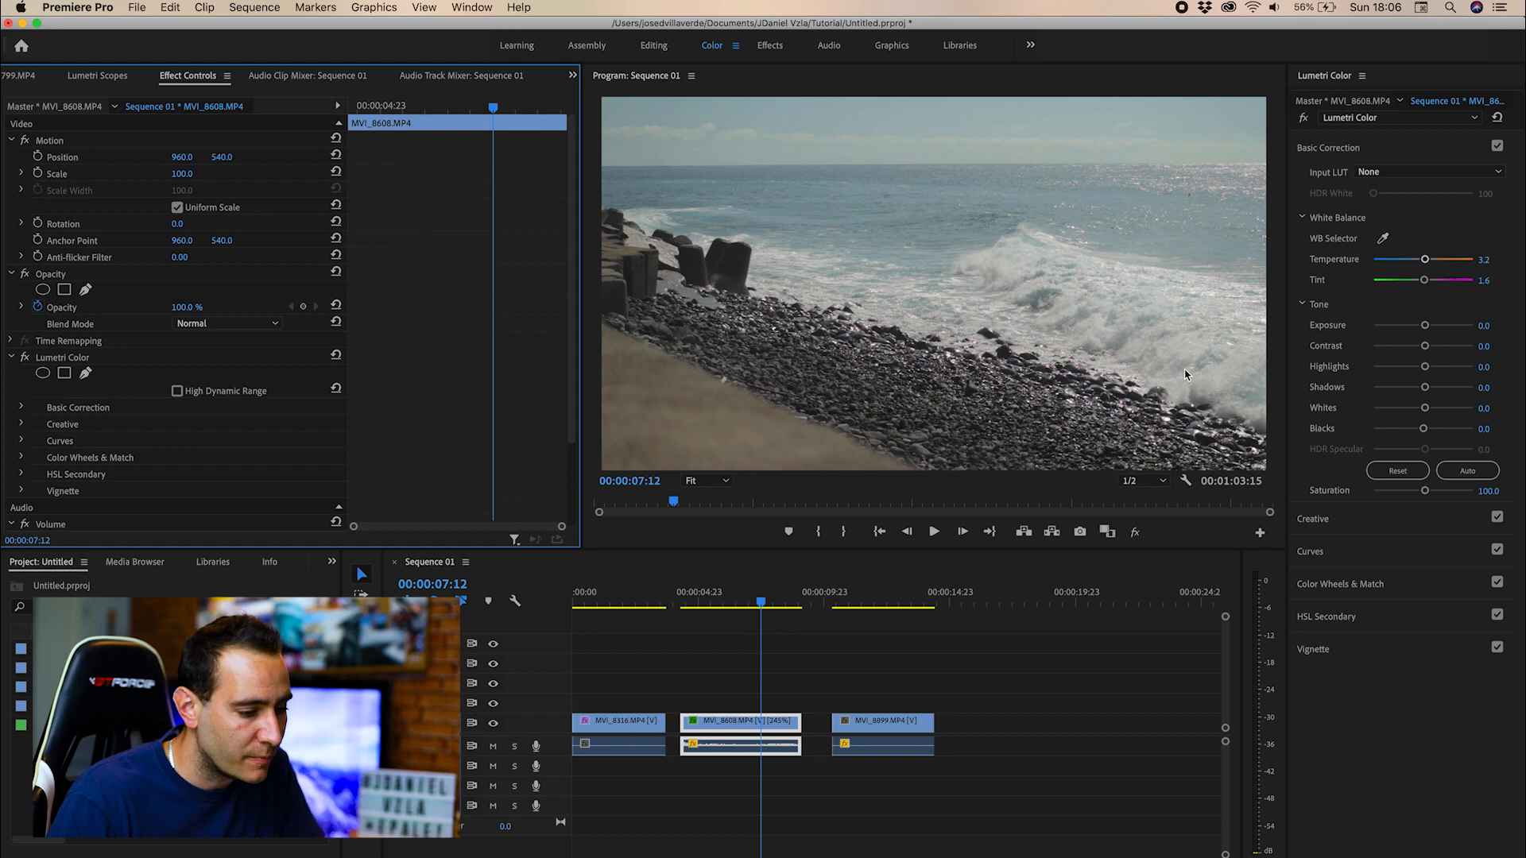
With the Lumetri Scopes displayed, set MVI_8608.MP4 to saturation 138.1, exposure 0.6, contrast 34.9 and highlights -14.3
left_click_drag(1426, 491, 1440, 491)
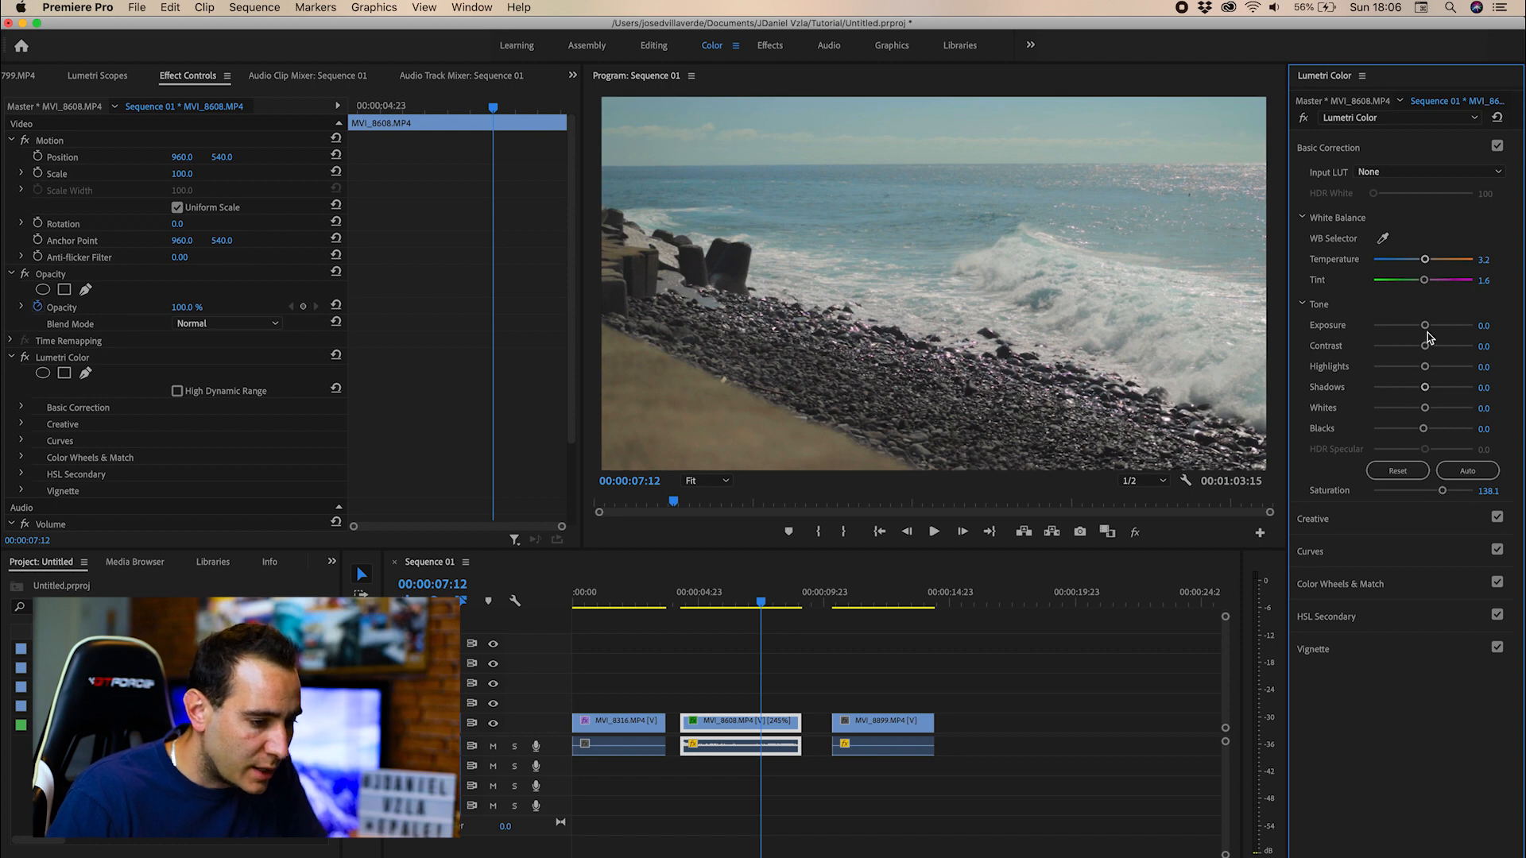
left_click(109, 77)
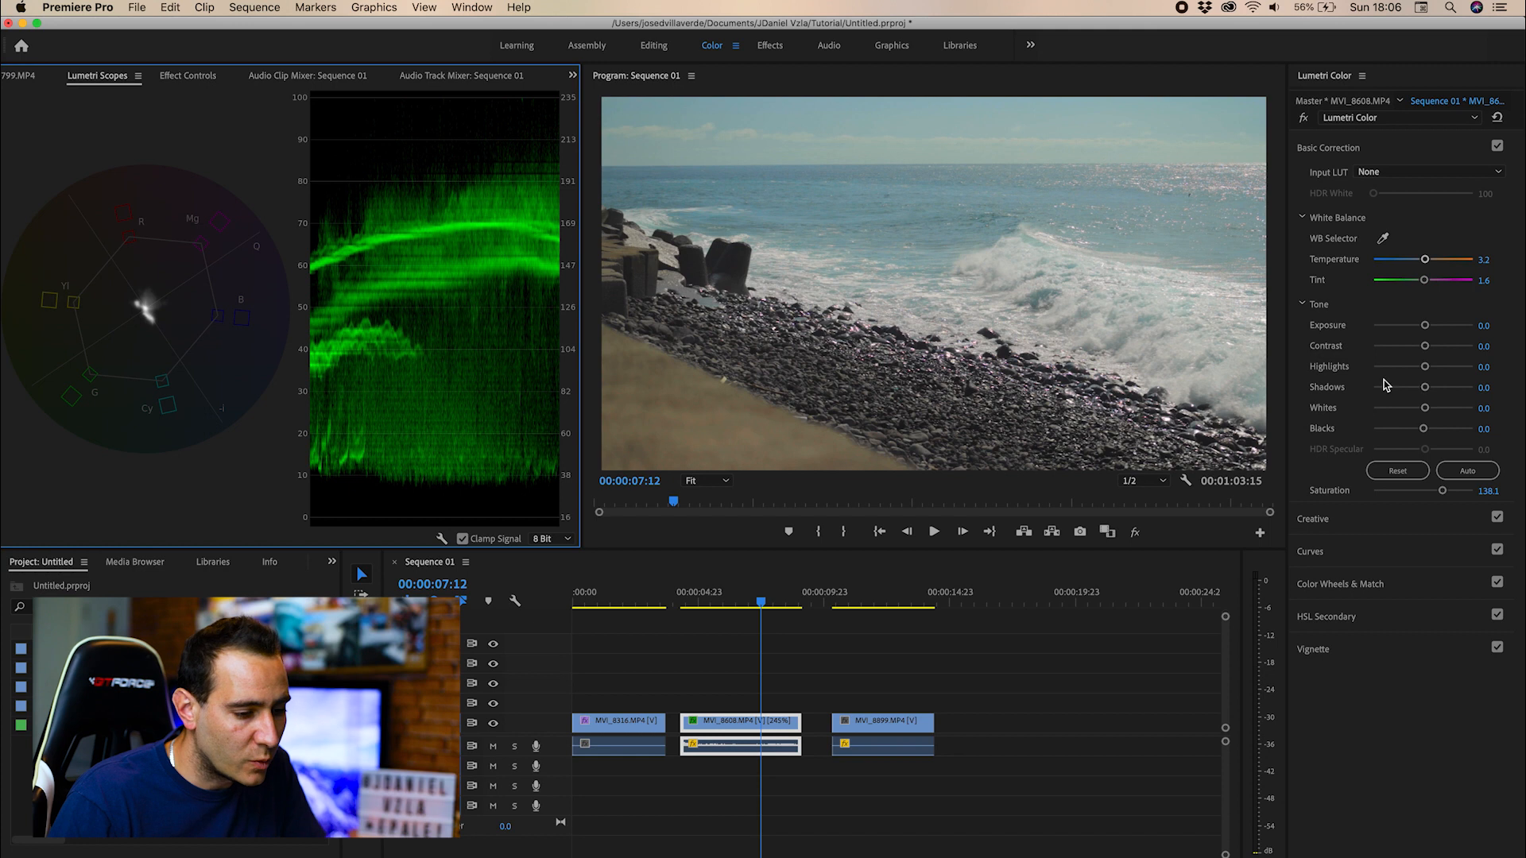
left_click_drag(1426, 330, 1430, 331)
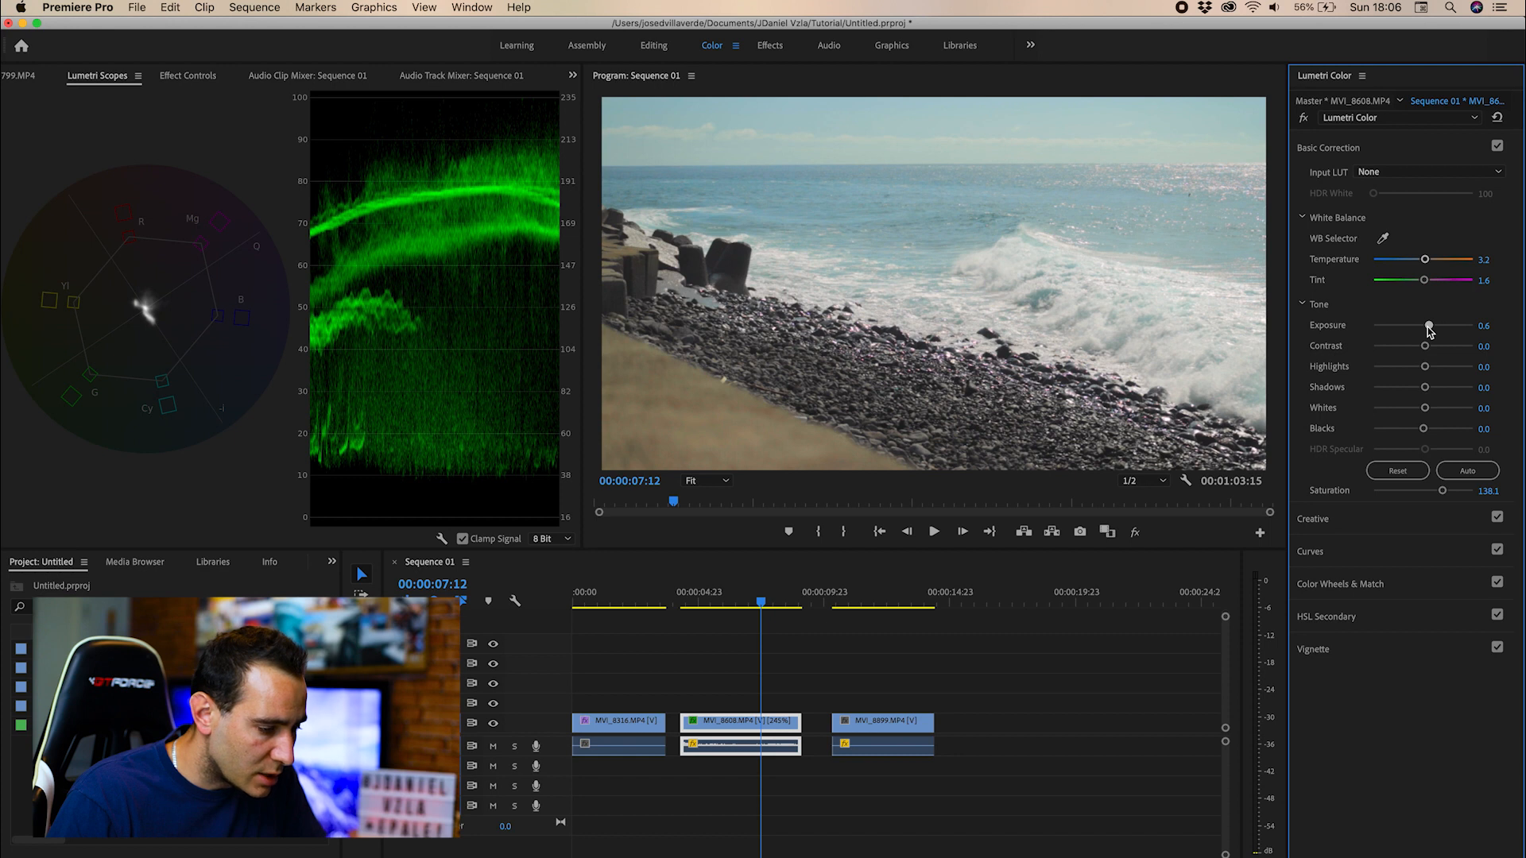
mouse_move(1428, 350)
left_mouse_down()
mouse_move(1445, 350)
mouse_move(1421, 368)
left_mouse_up()
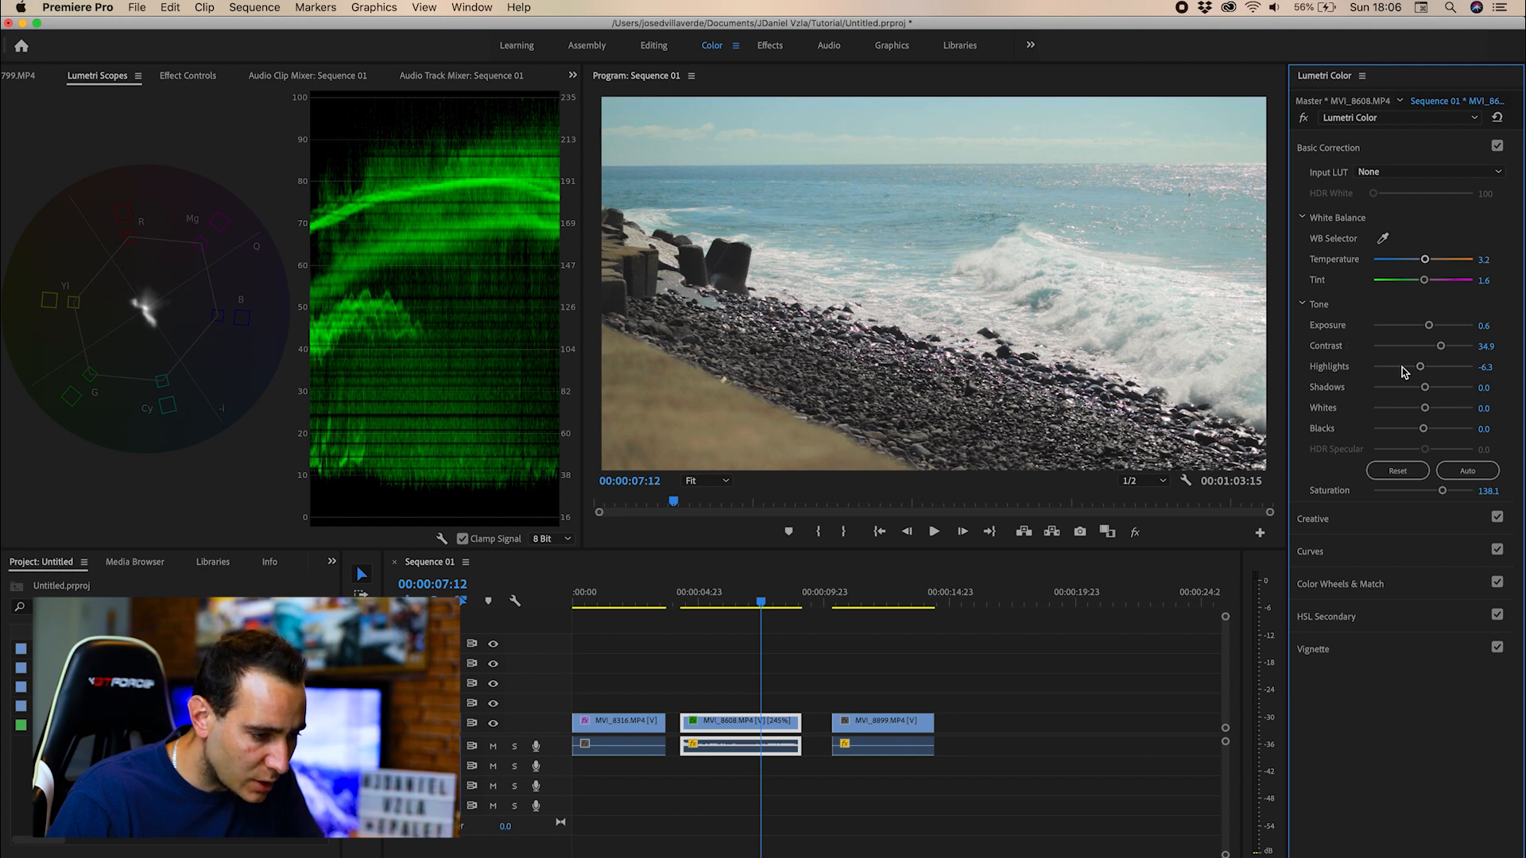
left_click_drag(1420, 368, 1416, 372)
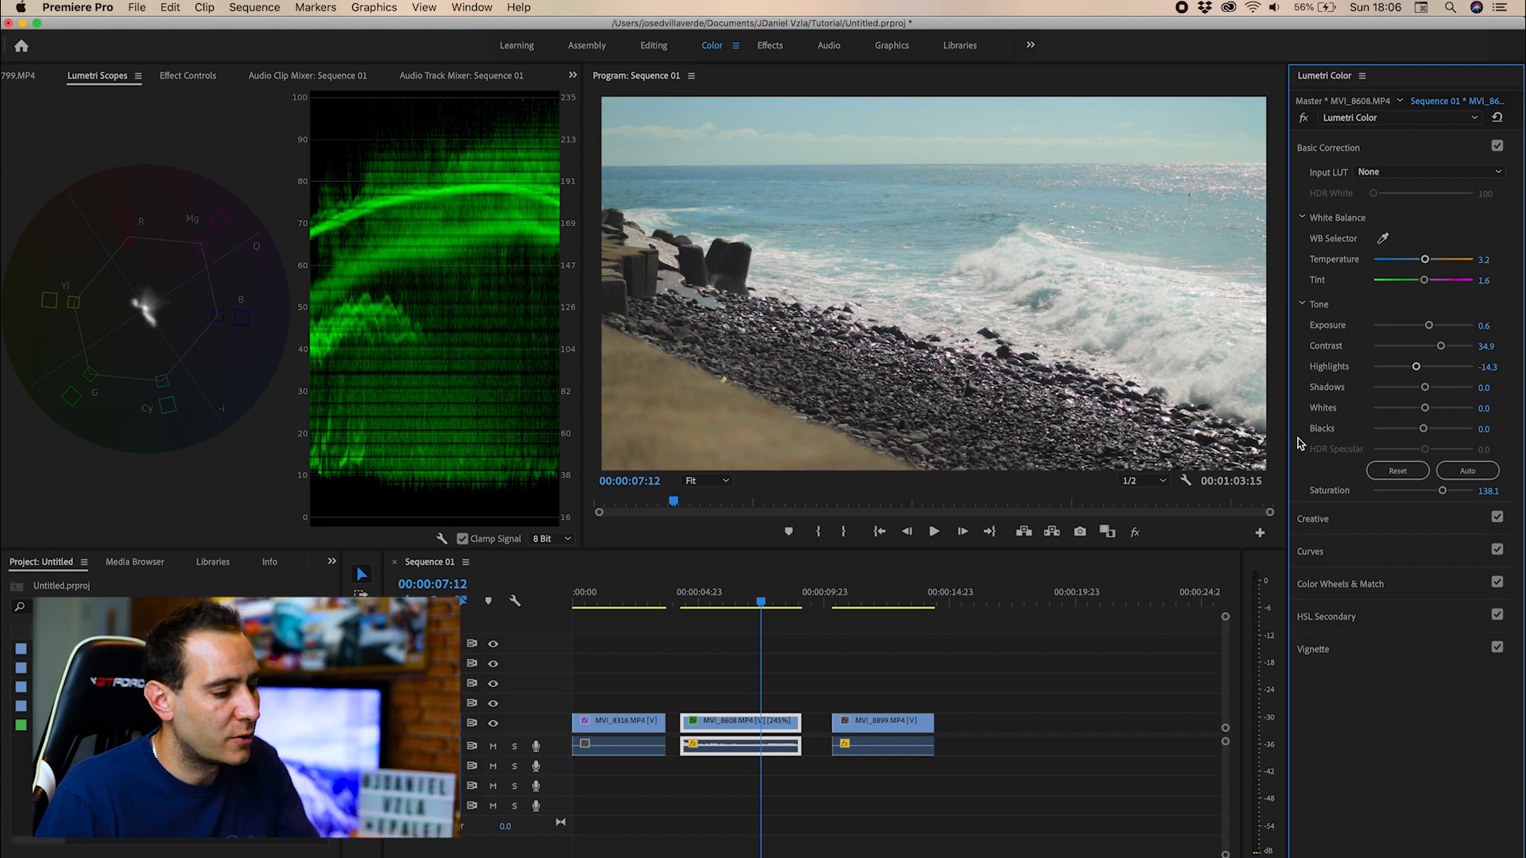
Set the shadows of MVI_8608.MP4 to -30.2, whites to 4.8 and blacks to -15.9
mouse_move(1424, 388)
left_mouse_down()
mouse_move(1364, 401)
mouse_move(1403, 403)
left_mouse_up()
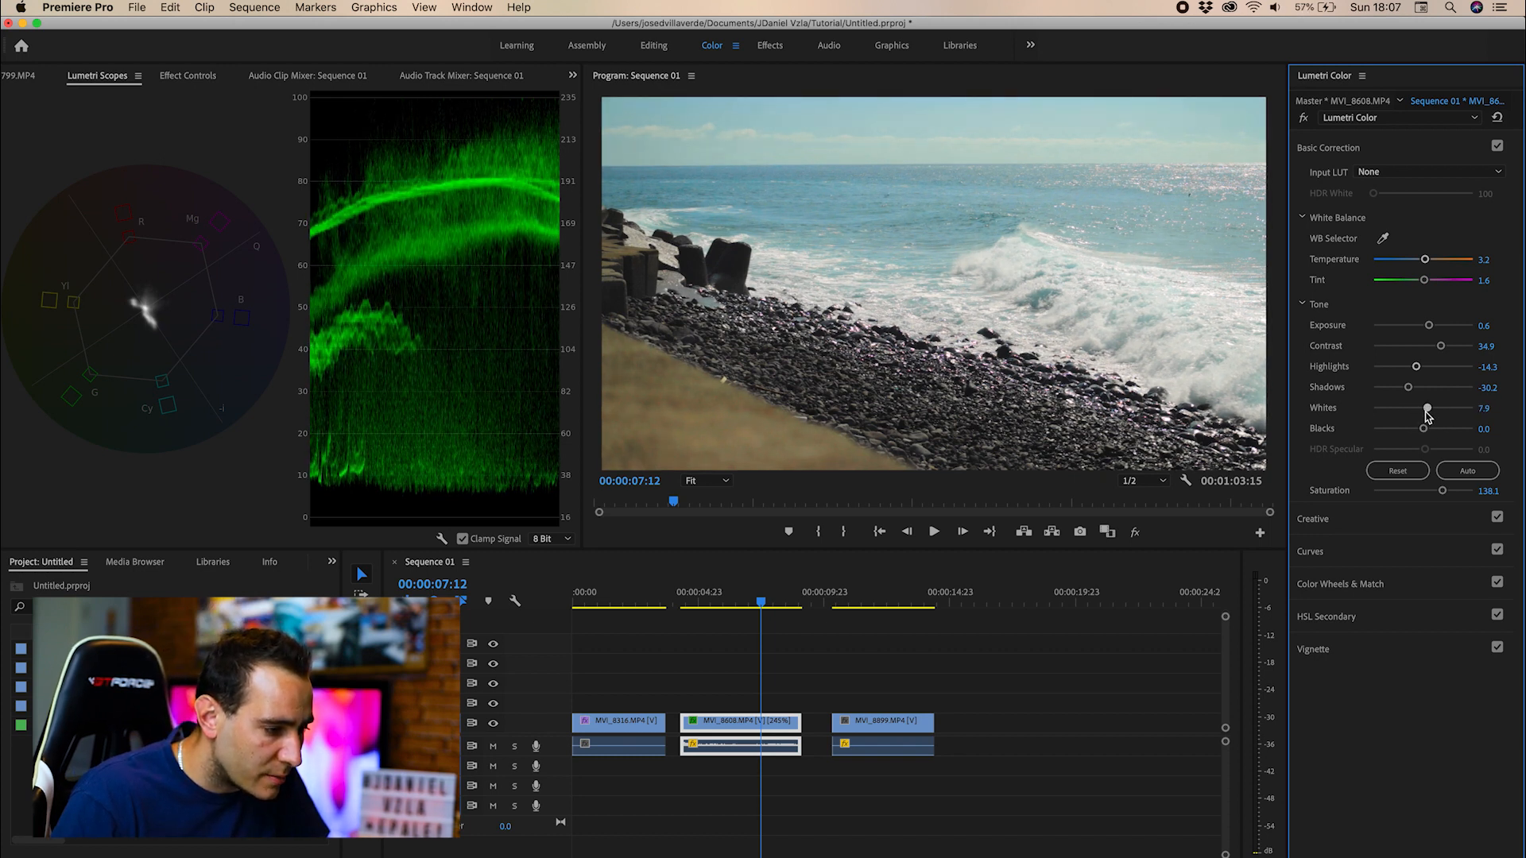
left_click_drag(1423, 413, 1426, 415)
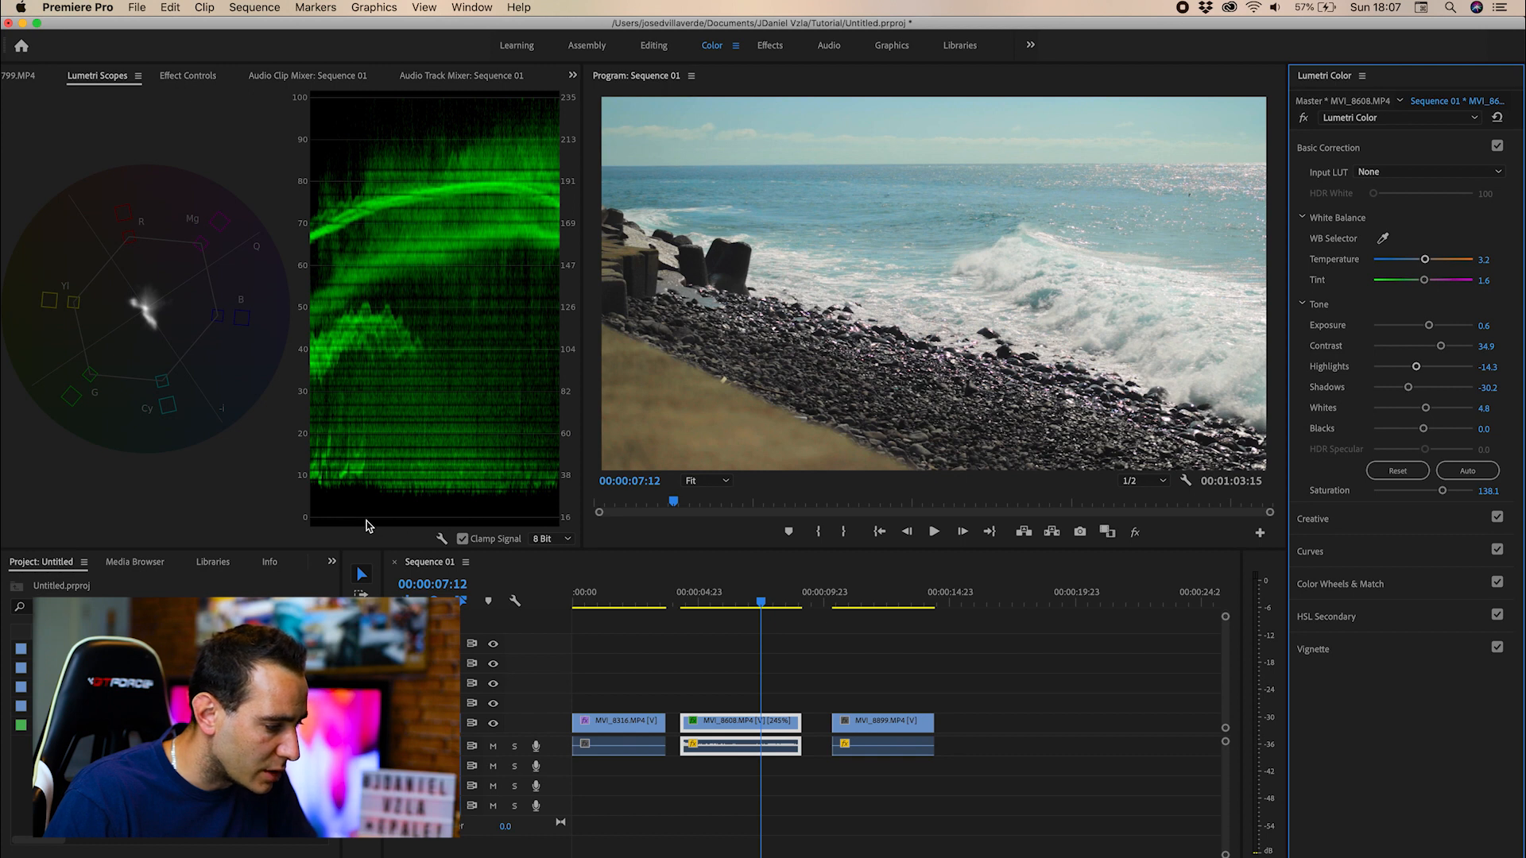
left_click_drag(1423, 429, 1426, 429)
left_click_drag(1419, 433, 1415, 434)
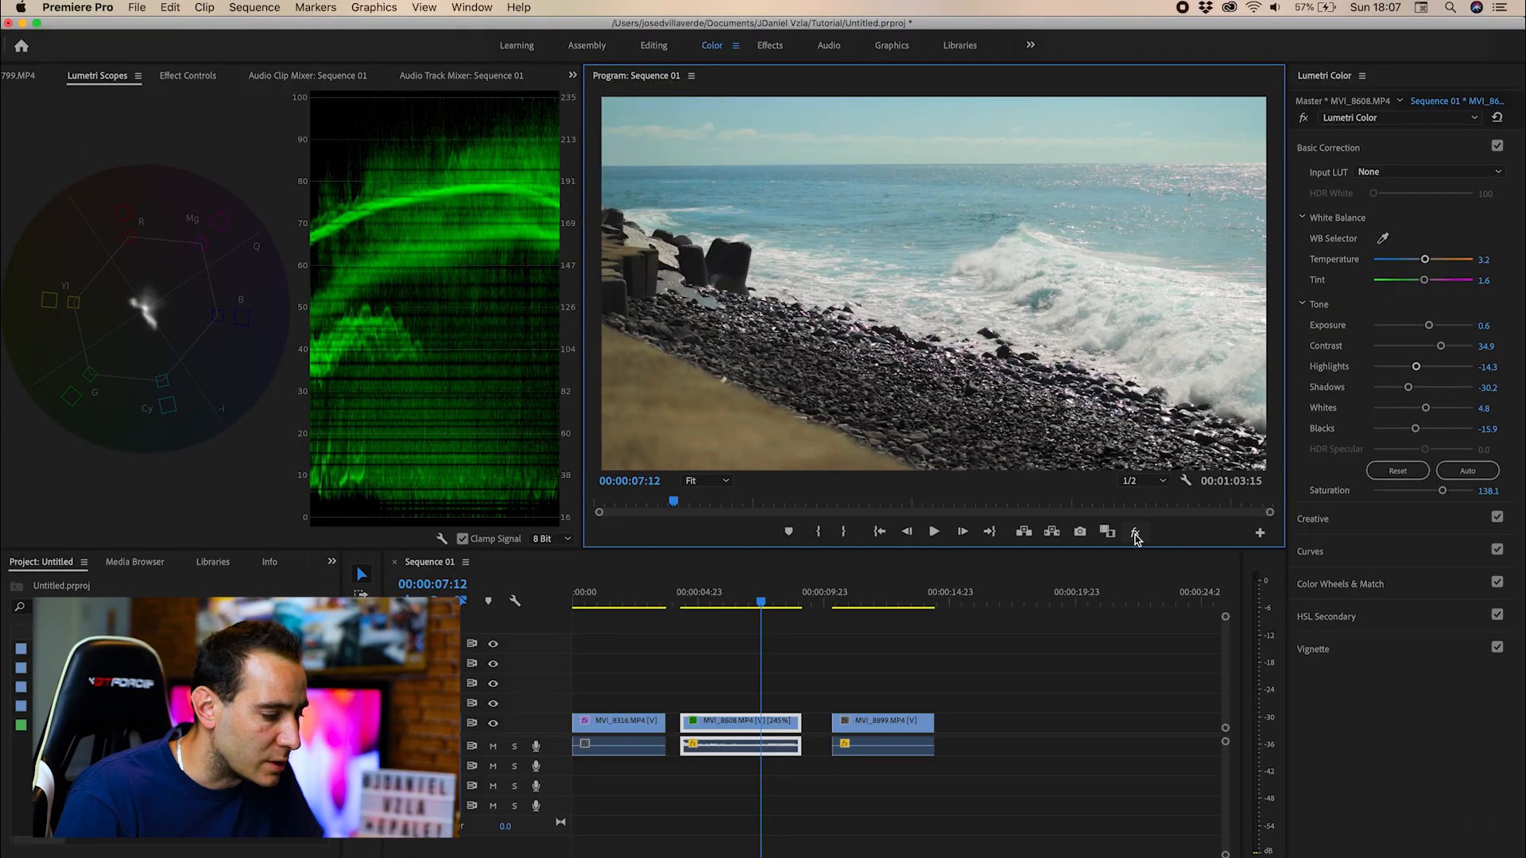
Go to MVI_8899.MP4 at 00:00:11:09 and draw a freeform opacity mask around the skin of the man's upper arm
left_click(858, 602)
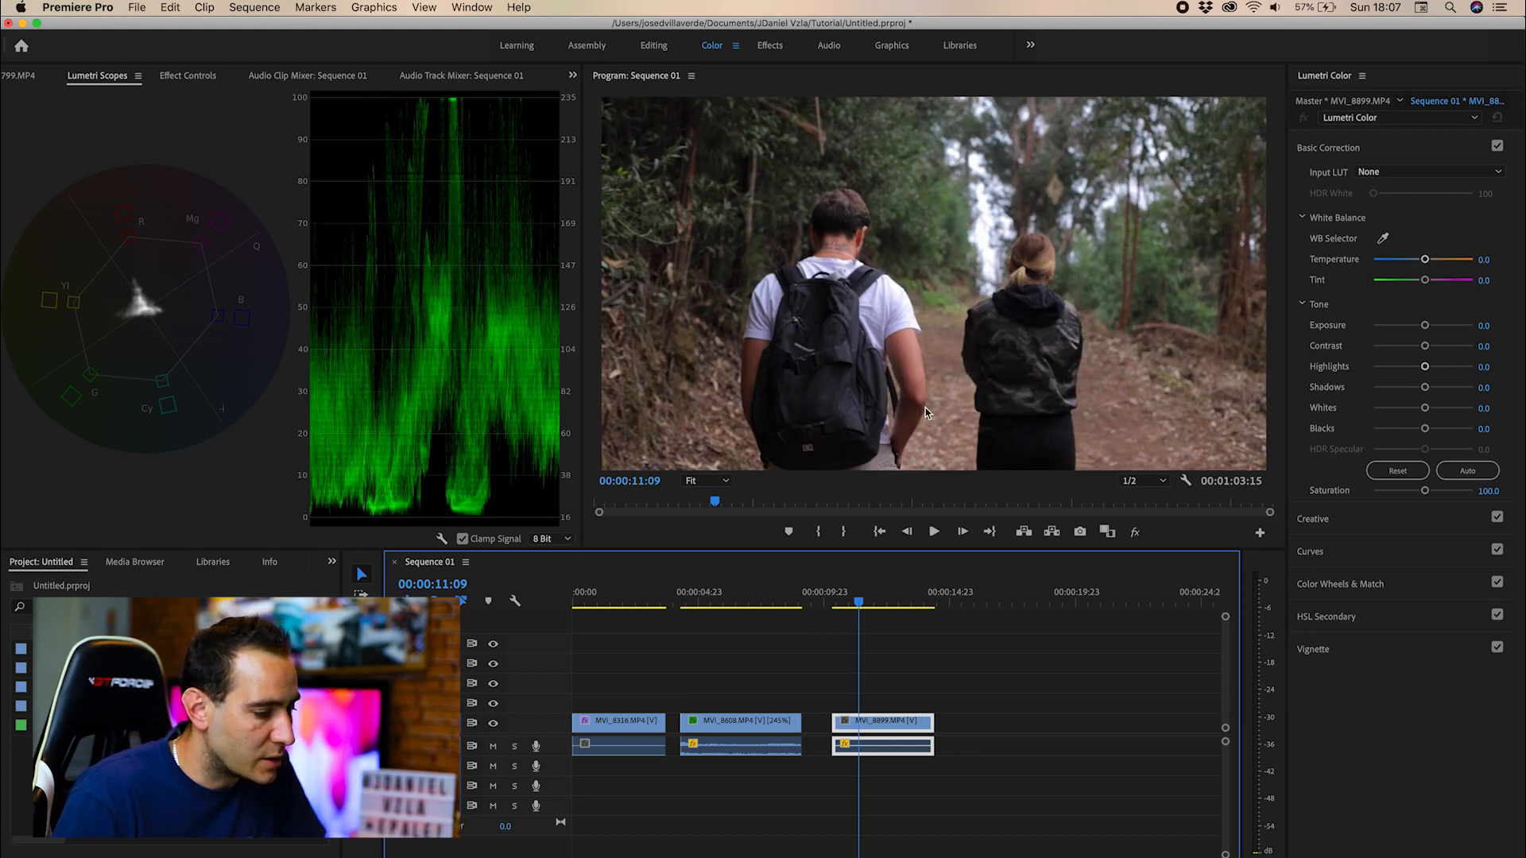
left_click(189, 75)
left_click(85, 290)
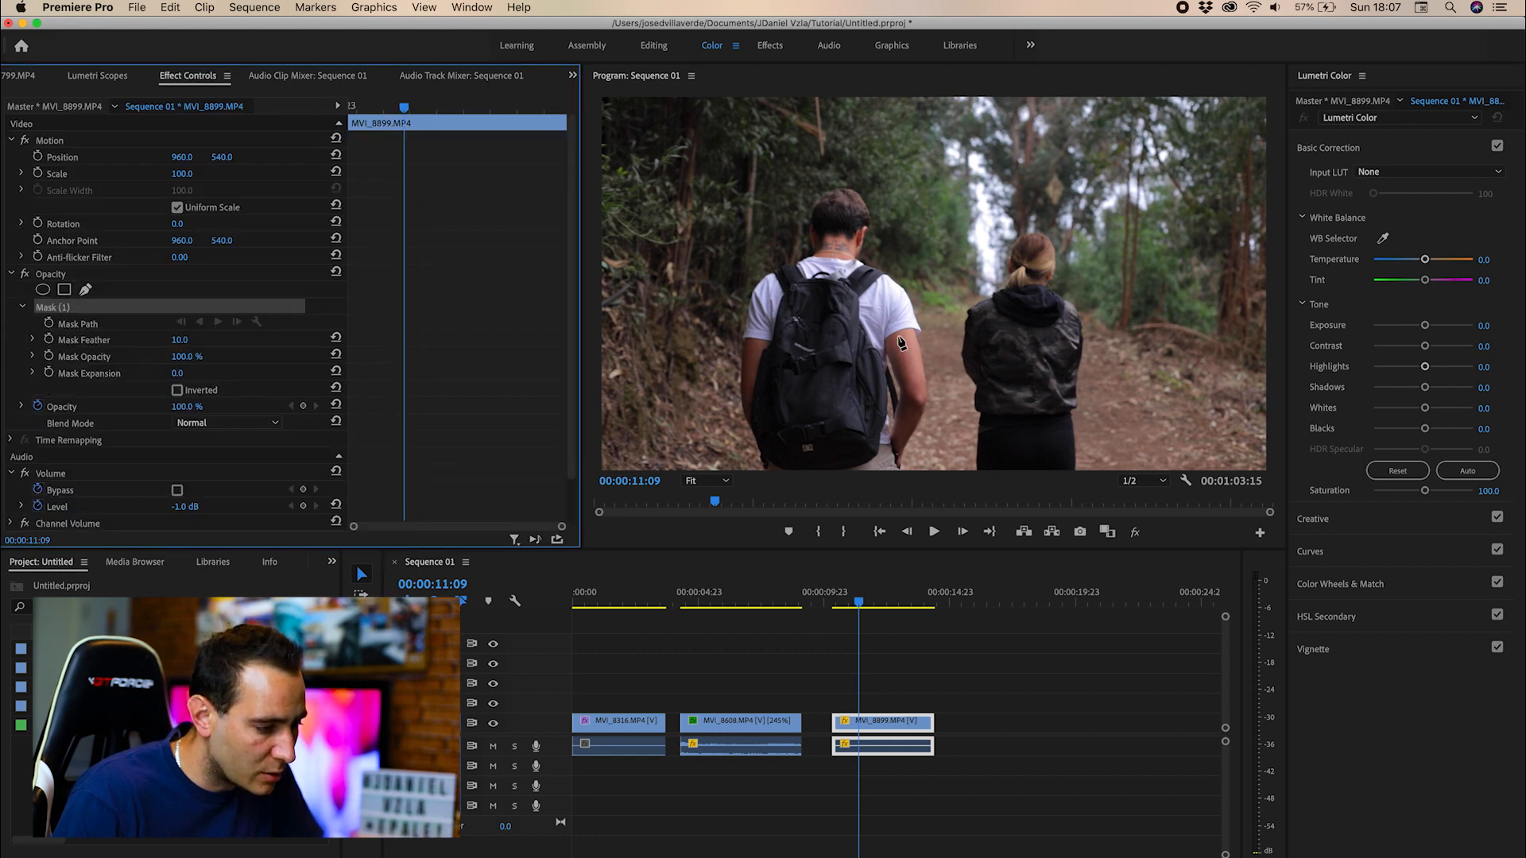
left_click(910, 334)
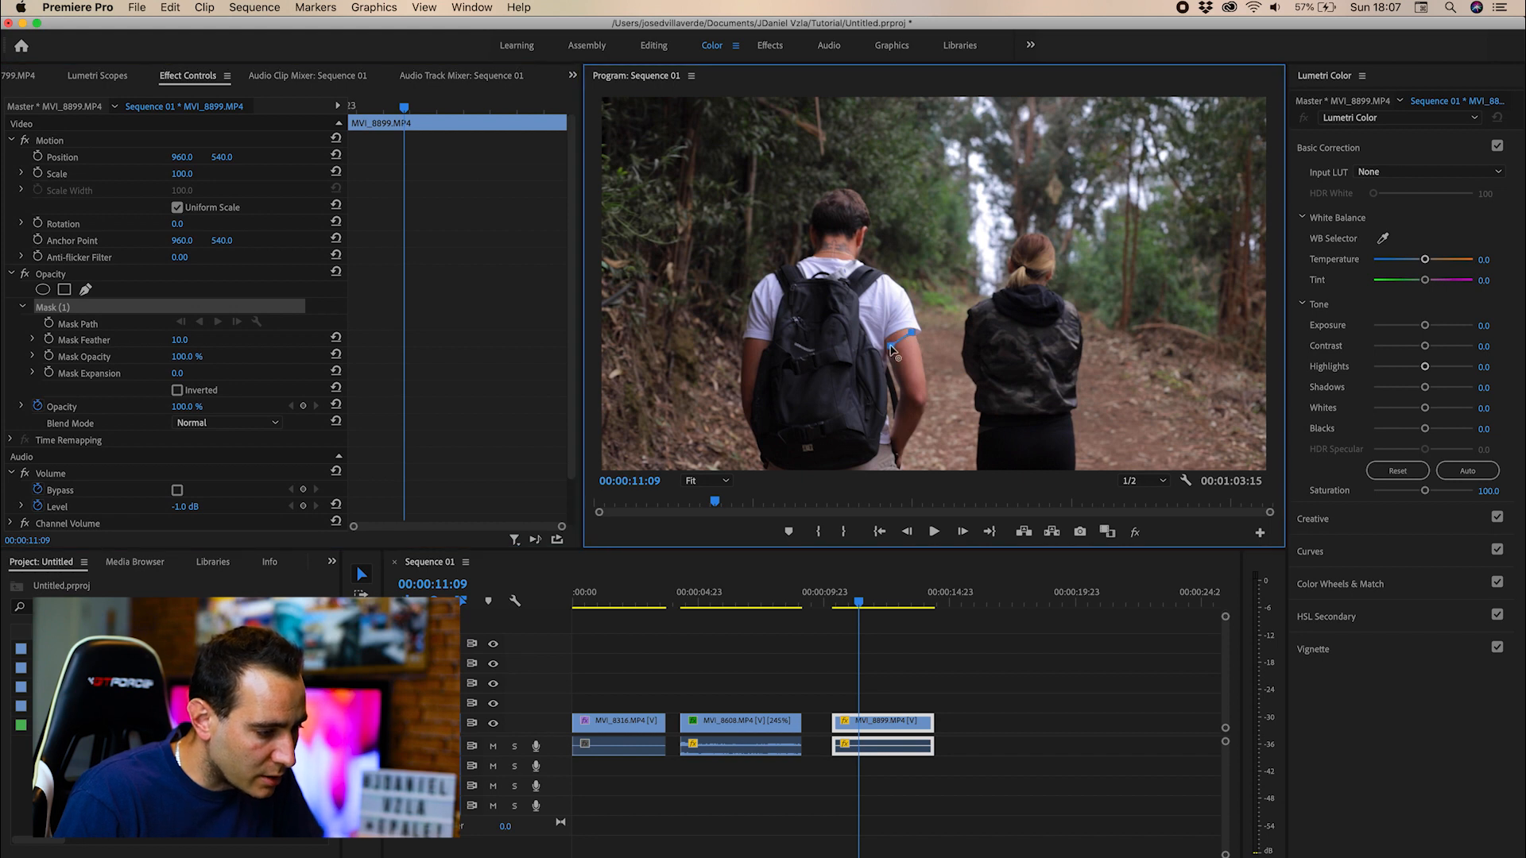
left_click(906, 394)
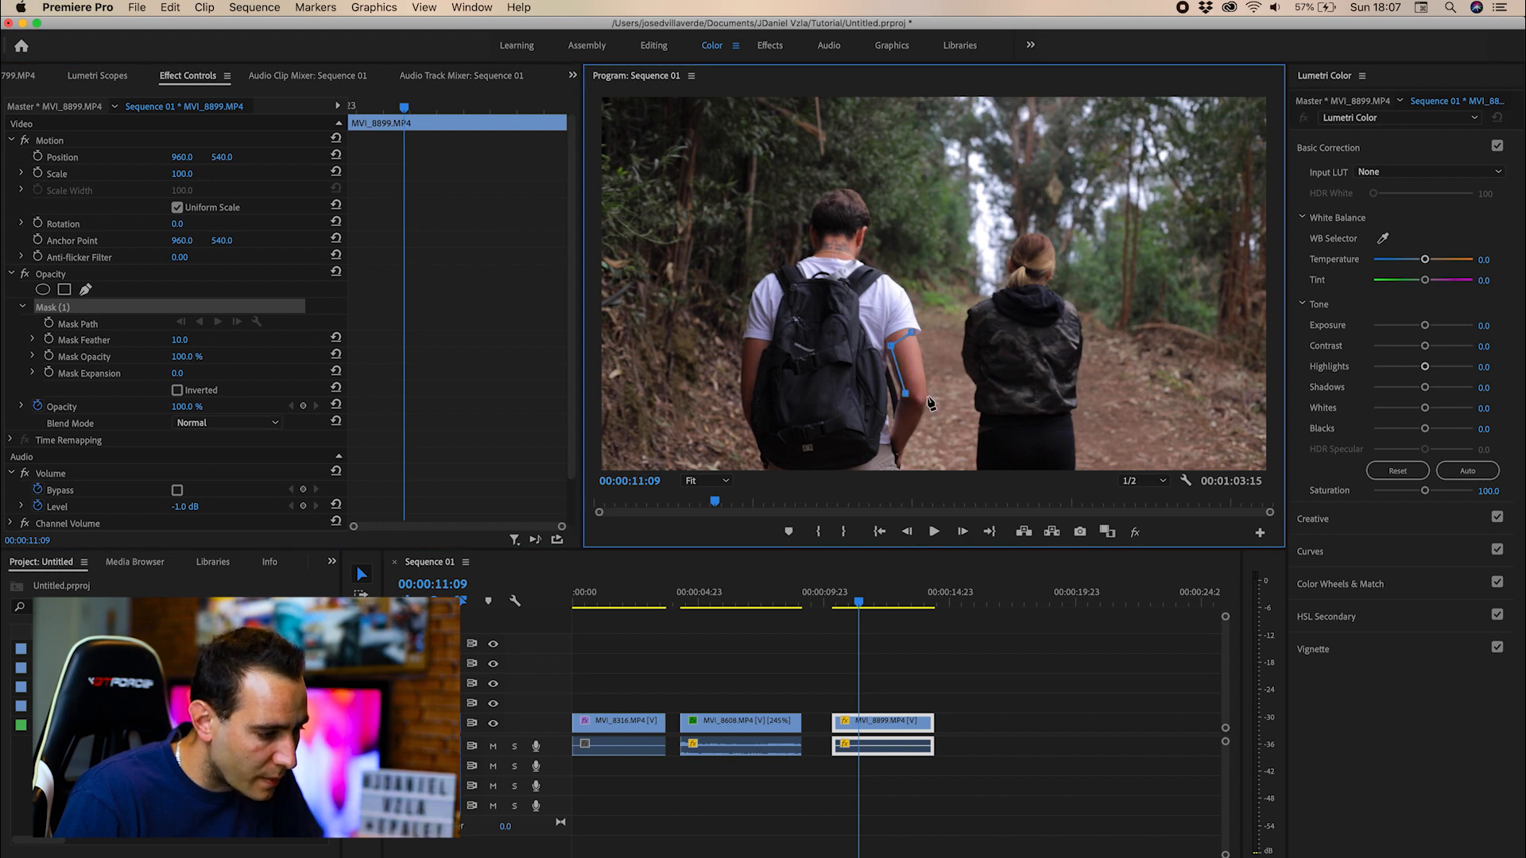
left_click(913, 335)
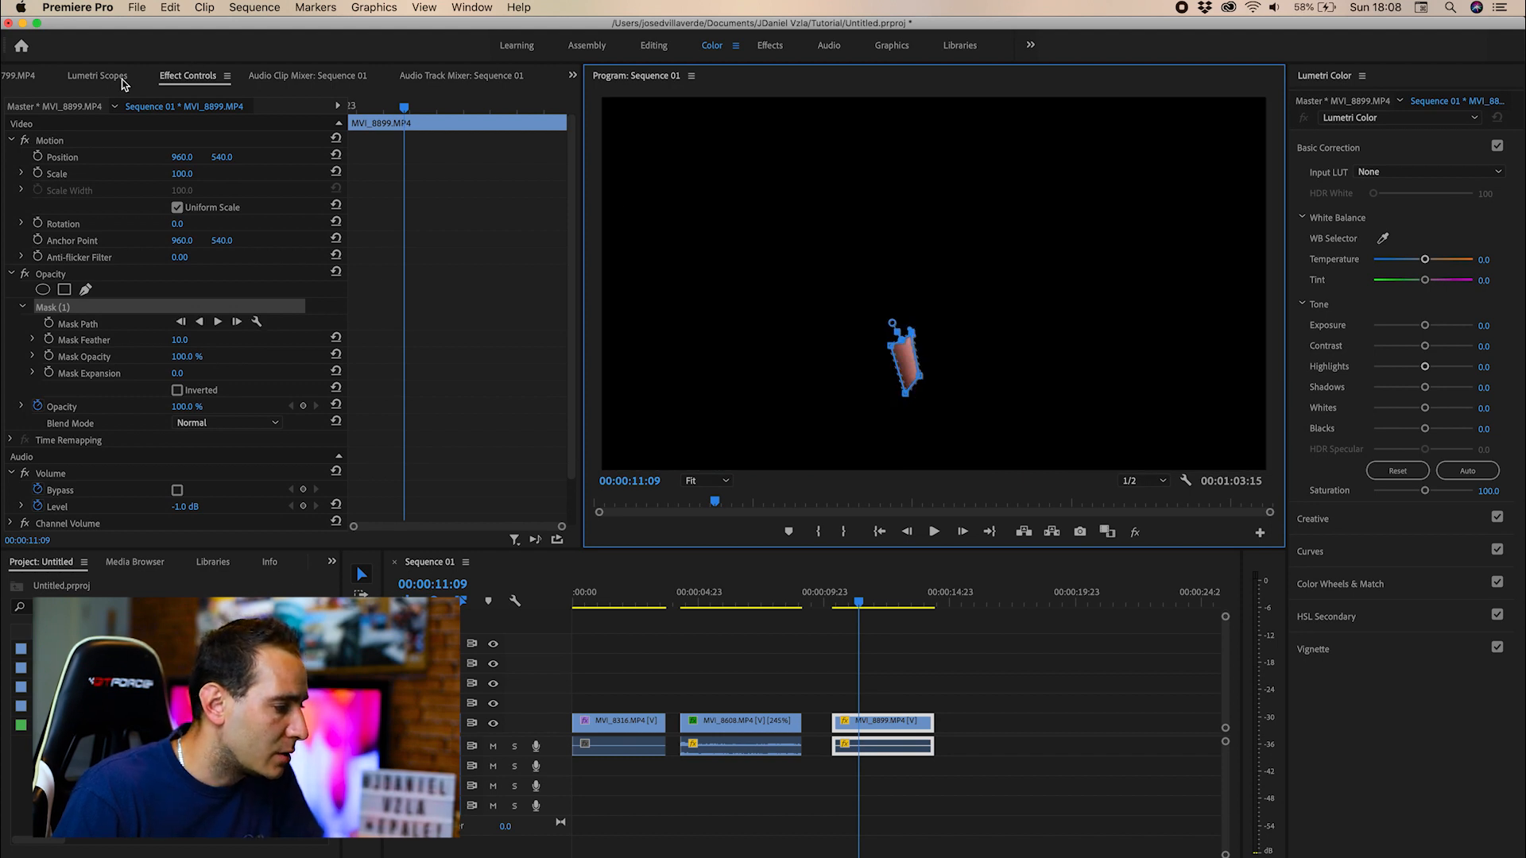
Using the Lumetri Scopes, correct the masked skin to tint -12.7, temperature 11.1 and exposure 0.6
left_click(97, 76)
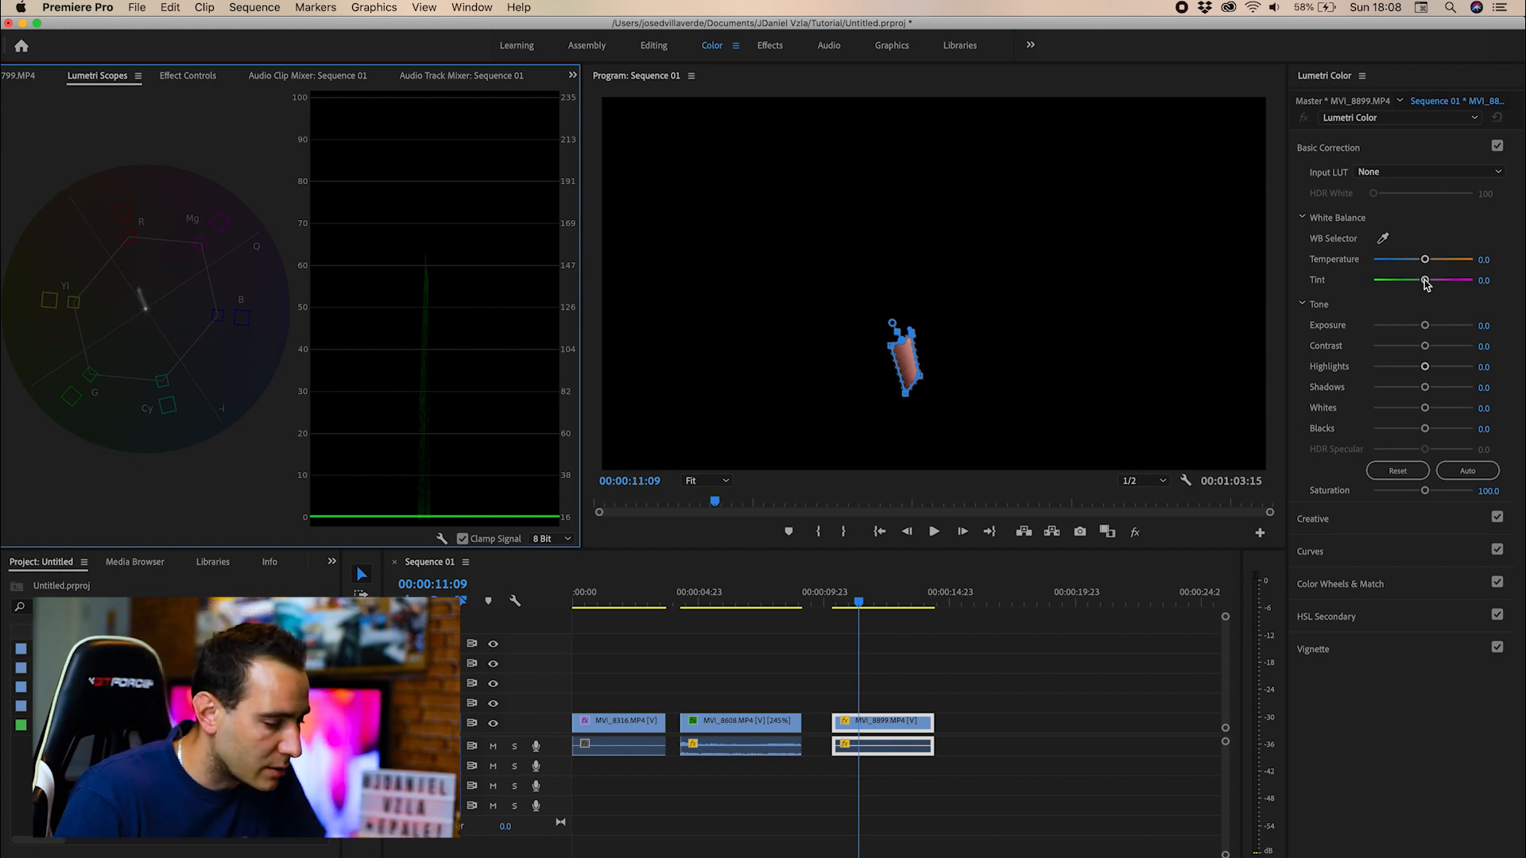
left_click_drag(1426, 283, 1417, 284)
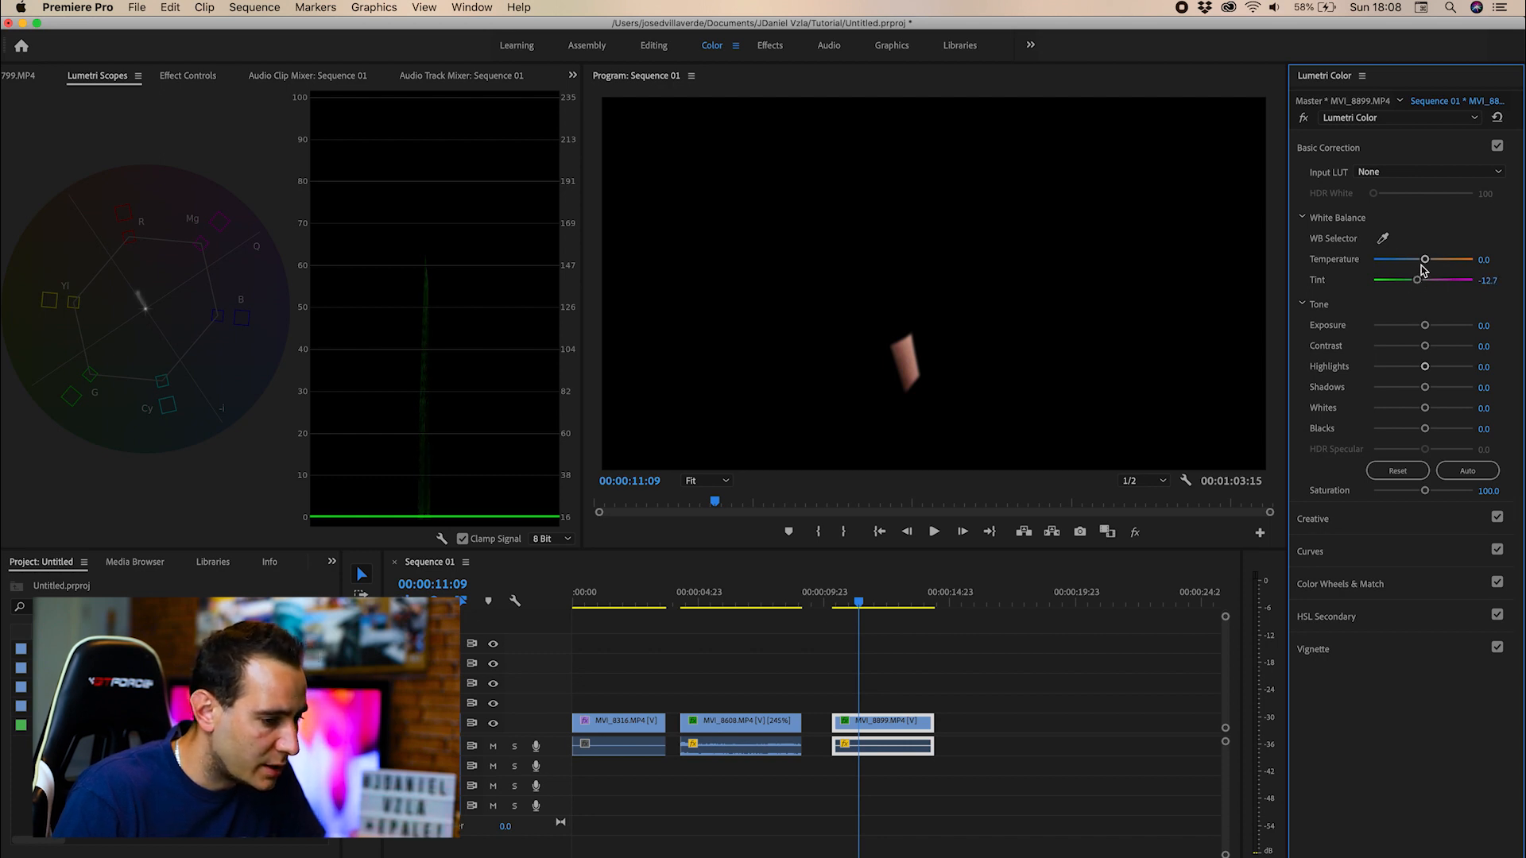
left_click_drag(1425, 260, 1428, 262)
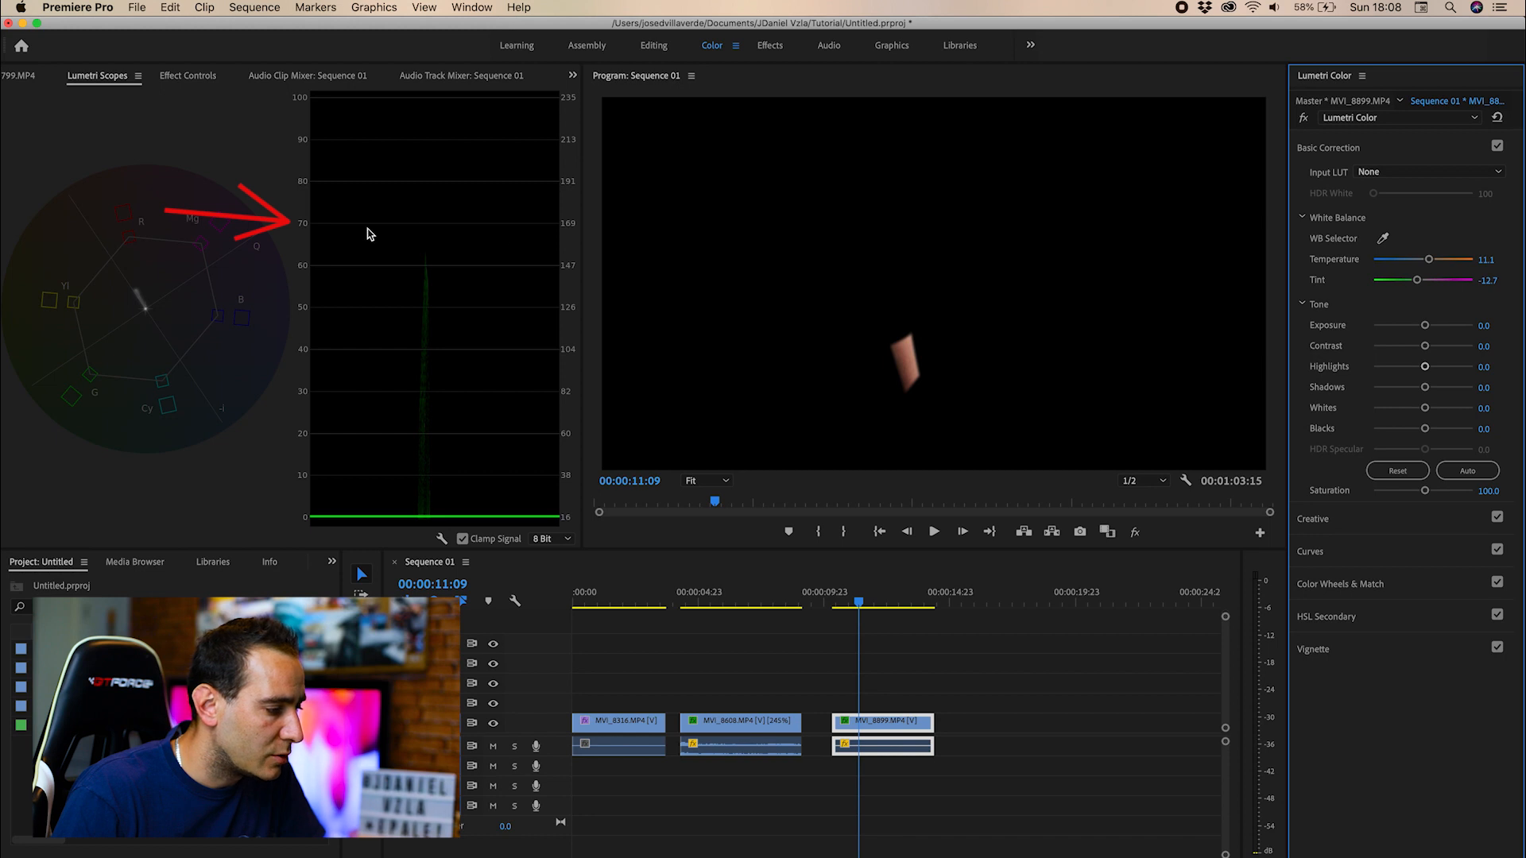
left_click_drag(1427, 327, 1430, 327)
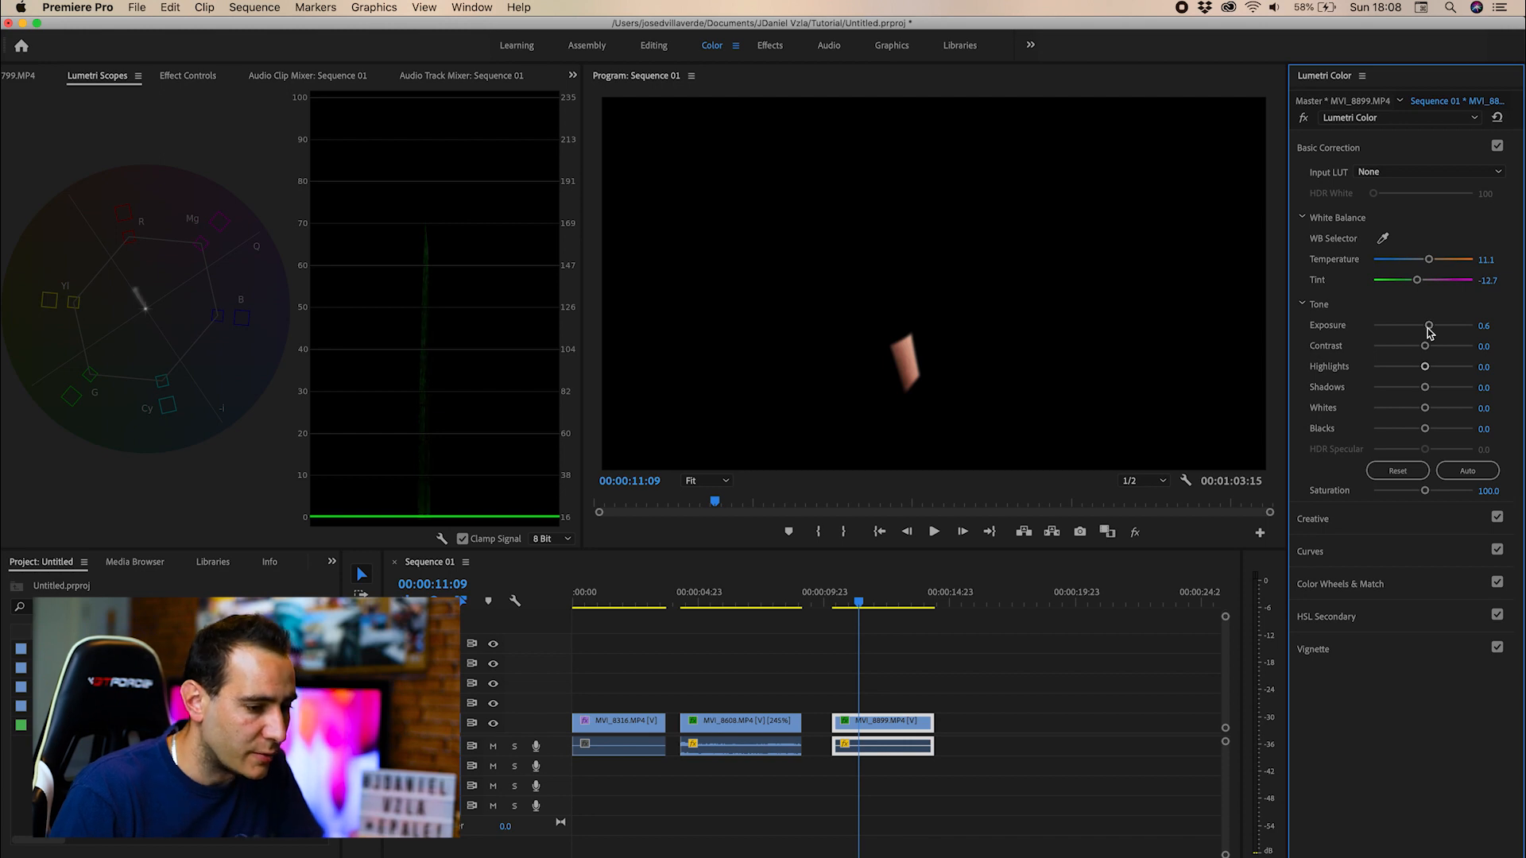
Remove the skin-tone opacity mask from MVI_8899.MP4
left_click(204, 75)
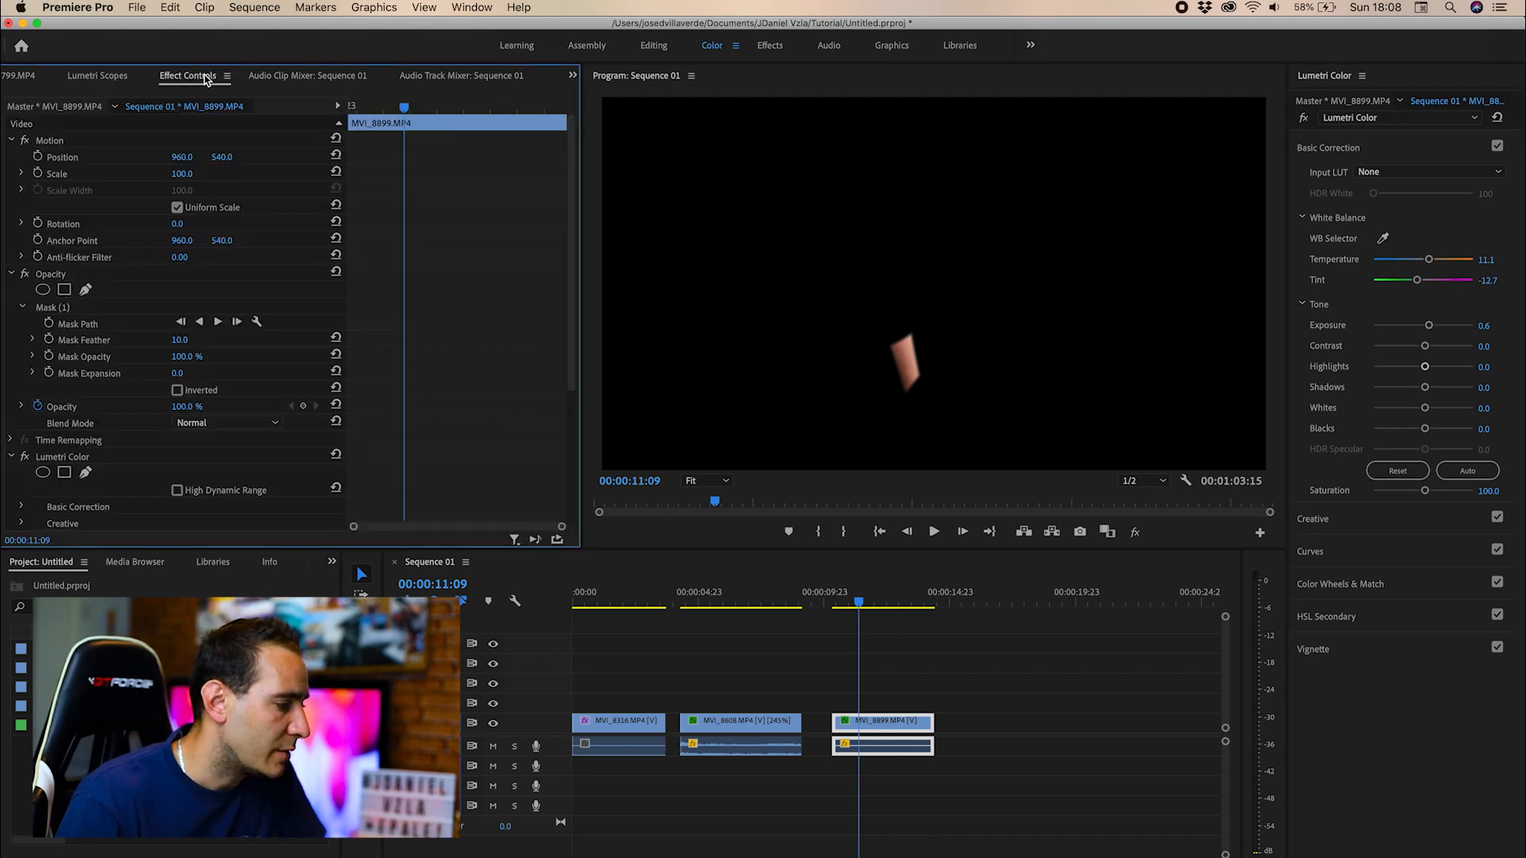
left_click(79, 307)
key("Delete")
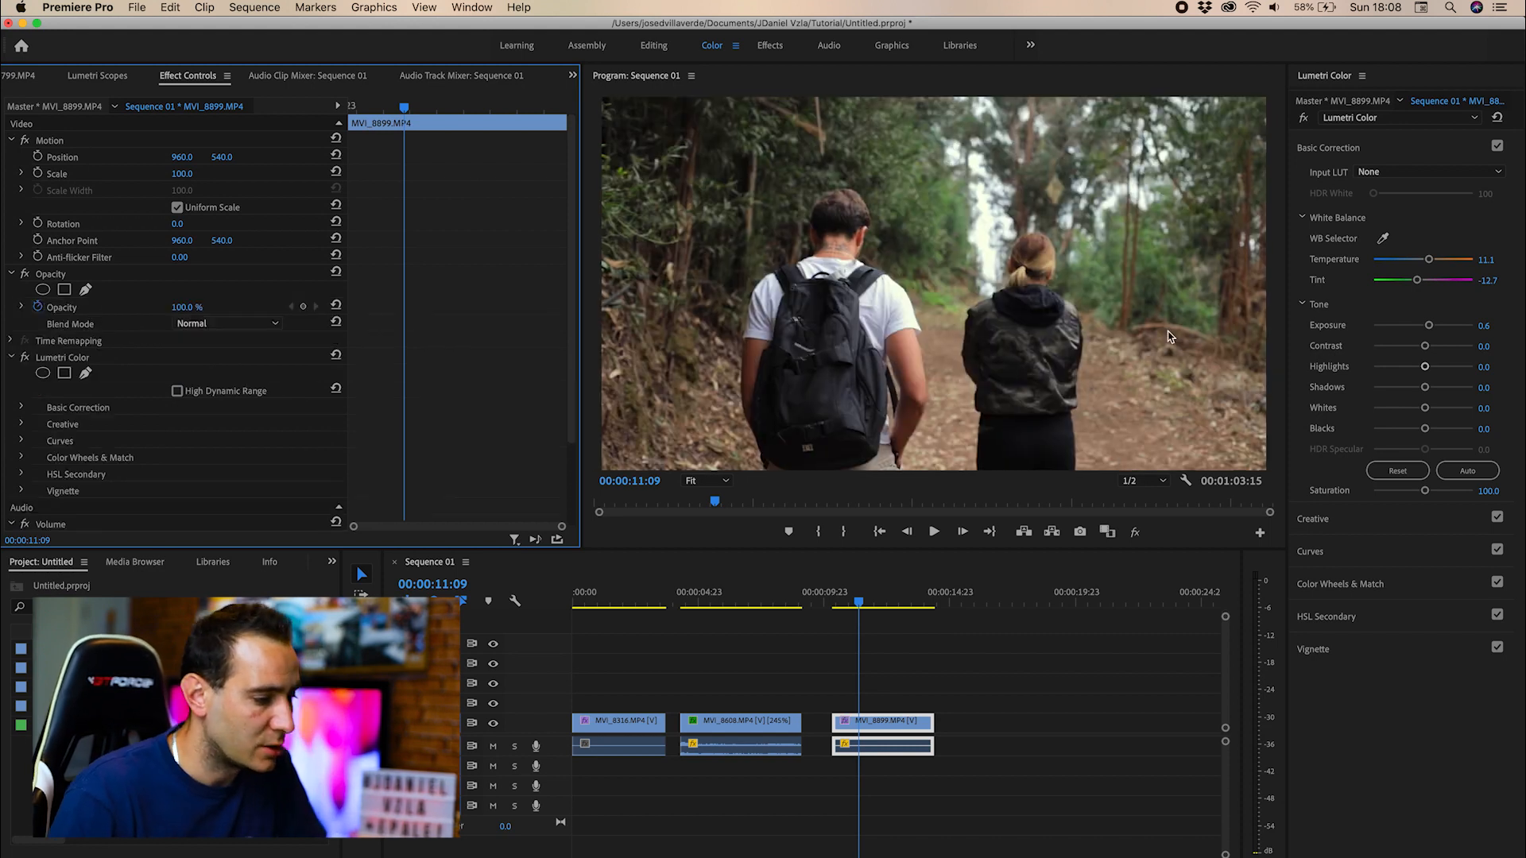
Adjust MVI_8899.MP4 to saturation 139.7, contrast 31.7, shadows -20.6 and highlights 22.2
left_click(1442, 491)
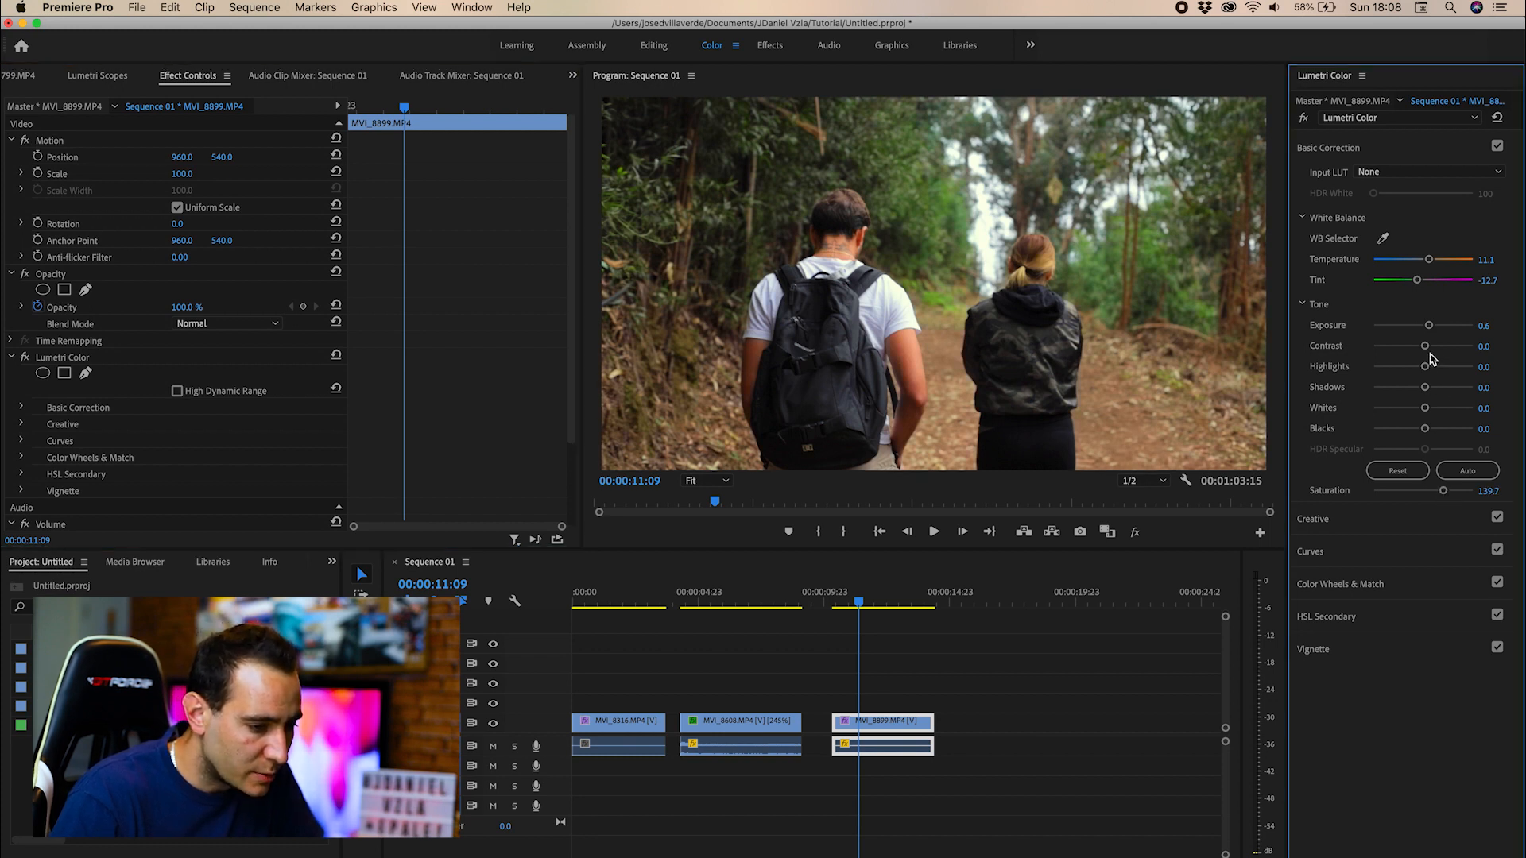
left_click_drag(1426, 346, 1437, 348)
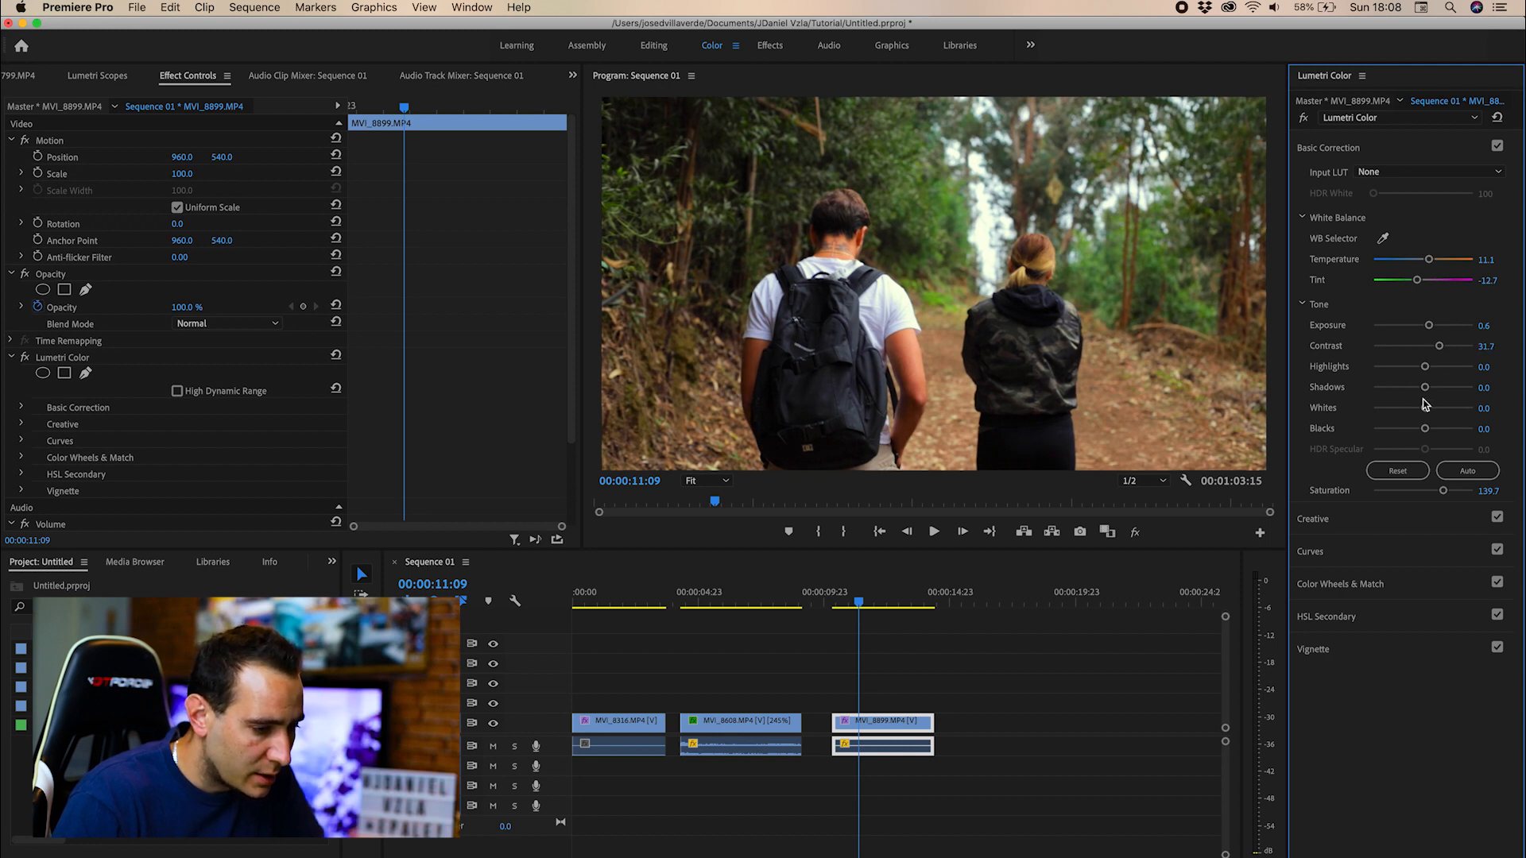
left_click_drag(1421, 388, 1414, 390)
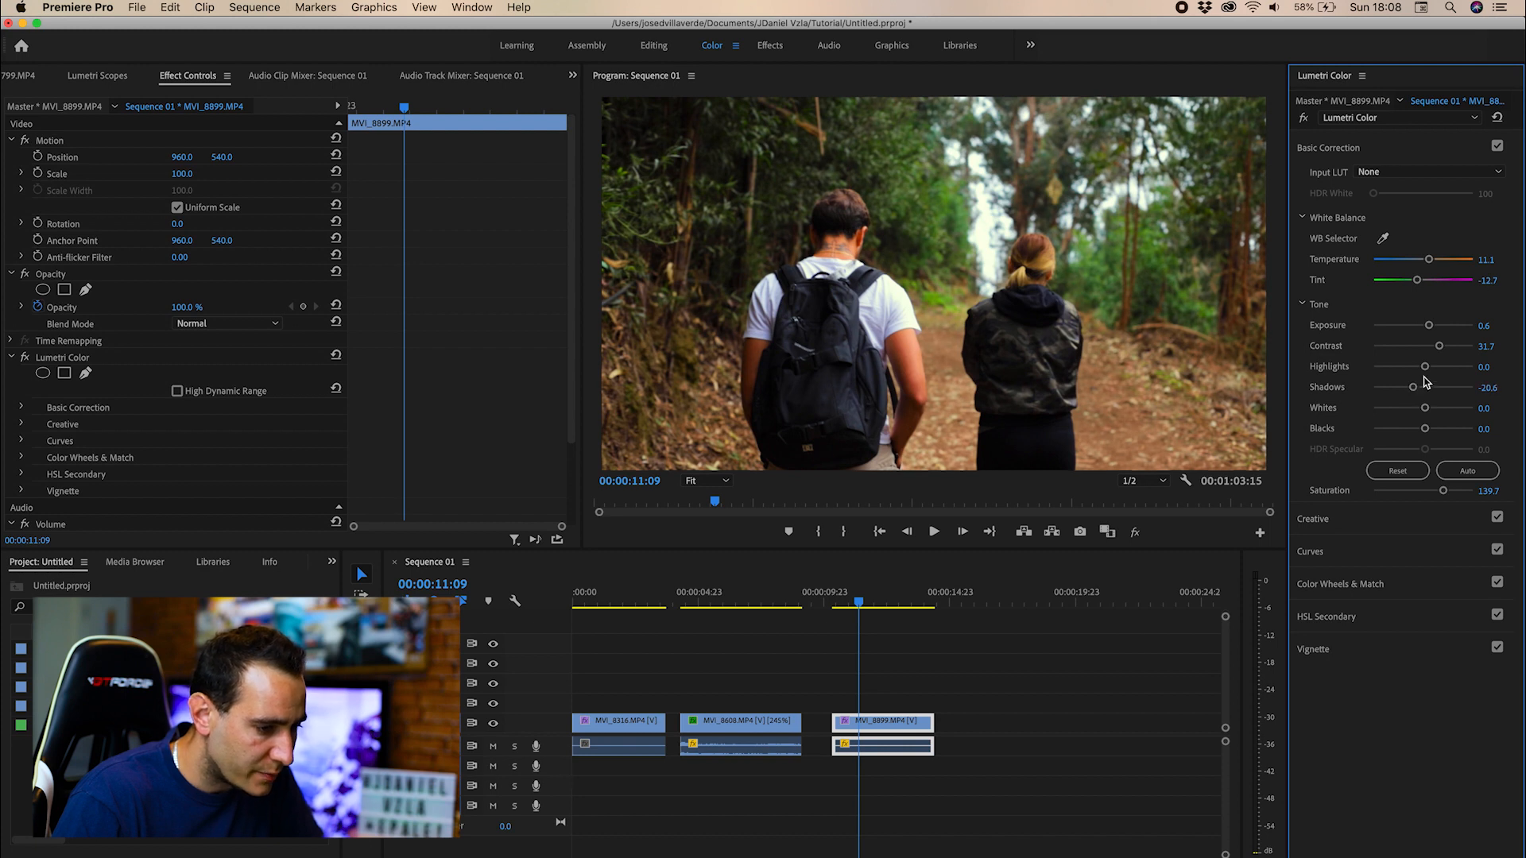
left_click_drag(1426, 368, 1438, 370)
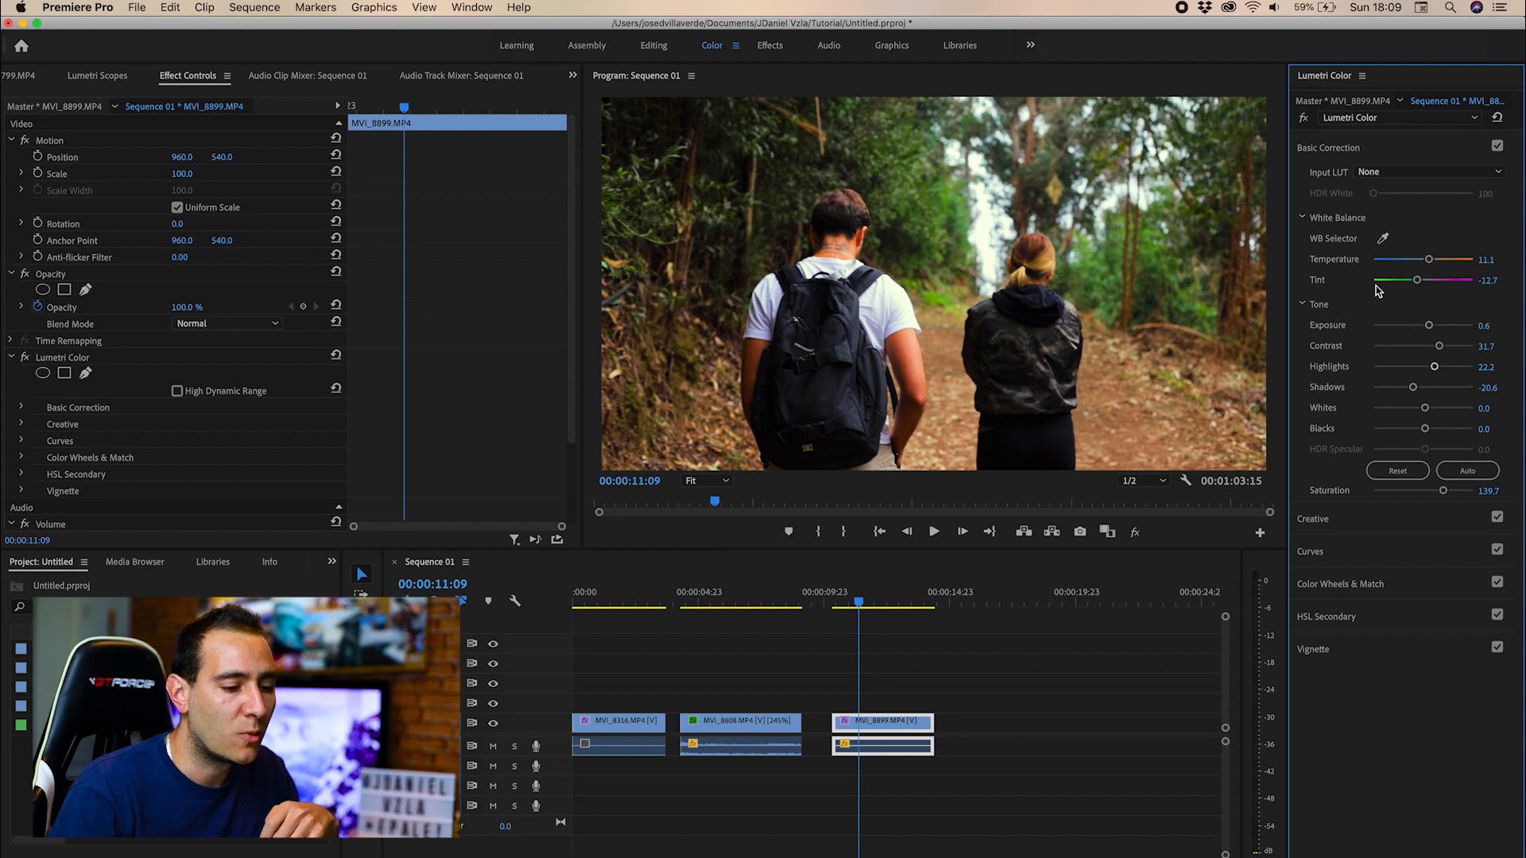
Try a tint of 3.2 on MVI_8899.MP4 and undo it
left_click_drag(1447, 281, 1425, 281)
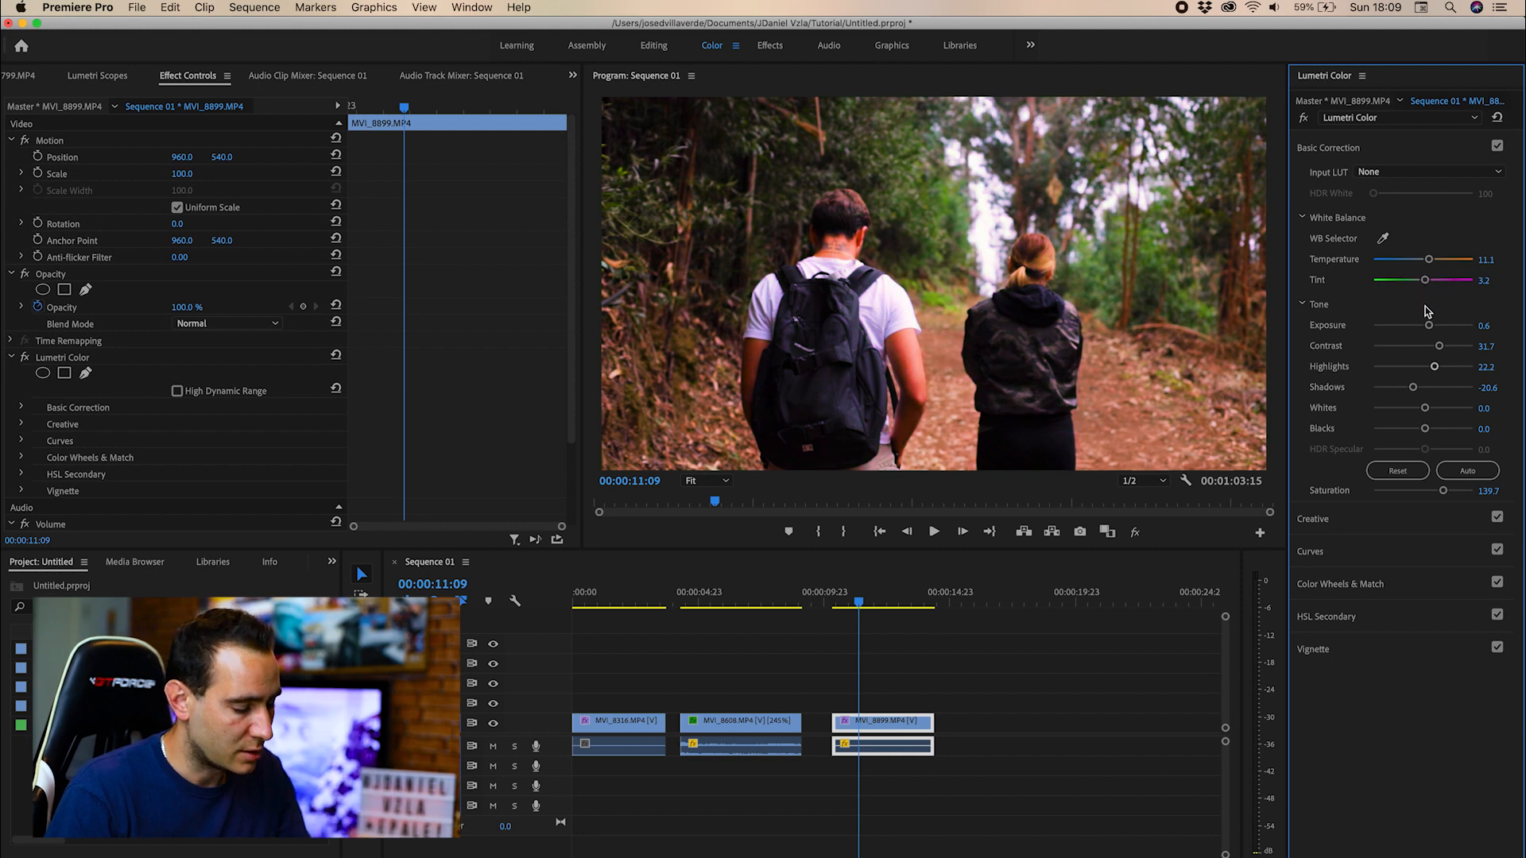
key("super+z")
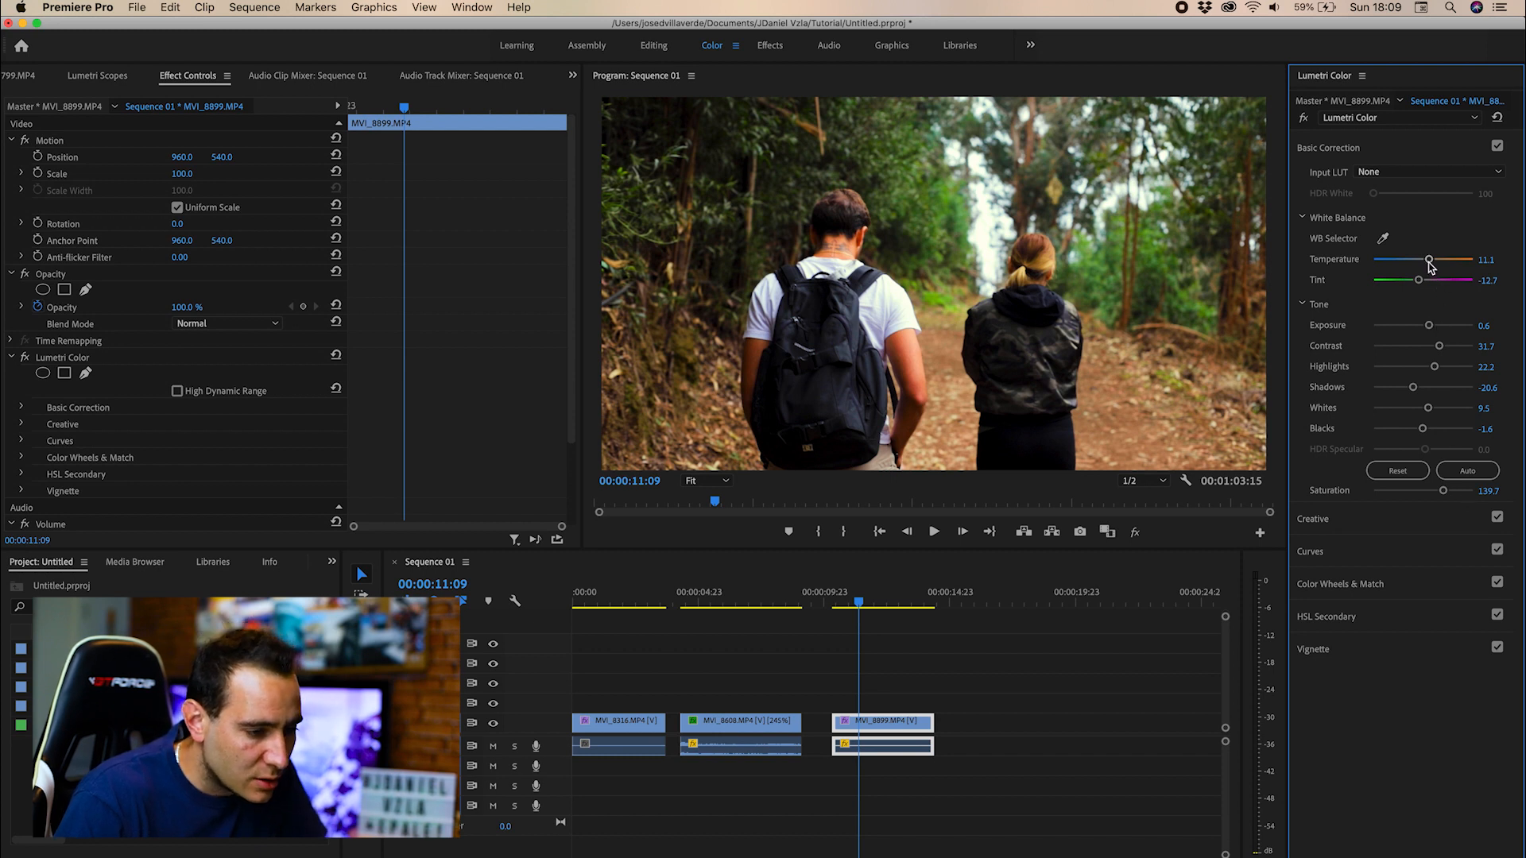
Using the Lumetri Scopes, set MVI_8899.MP4 to temperature 6.3, whites 9.5 and exposure -0.1, with blacks reset to 0.0
left_click_drag(1429, 265, 1428, 266)
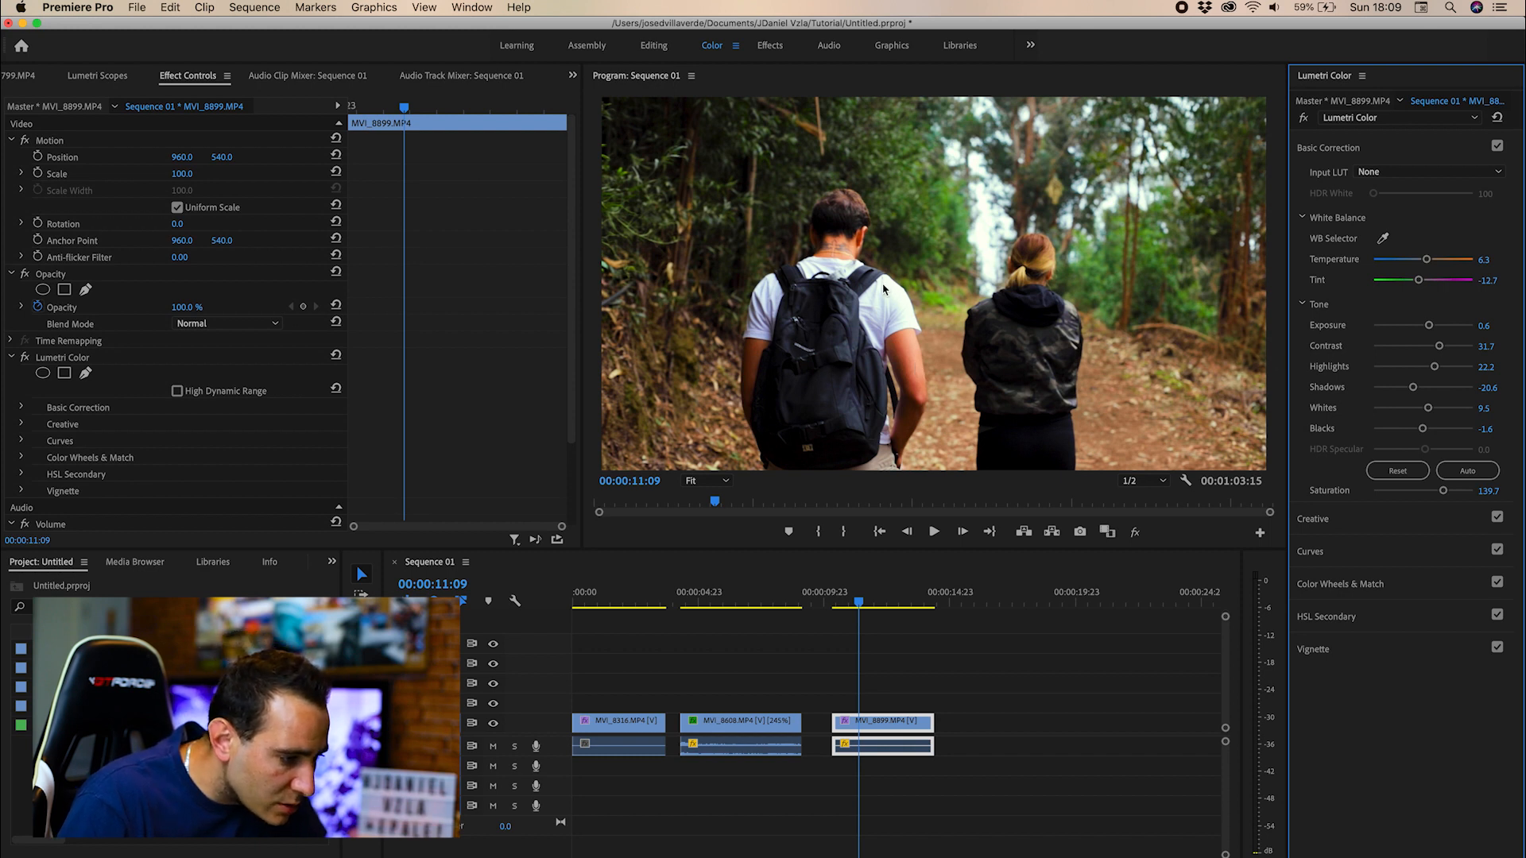
left_click(95, 78)
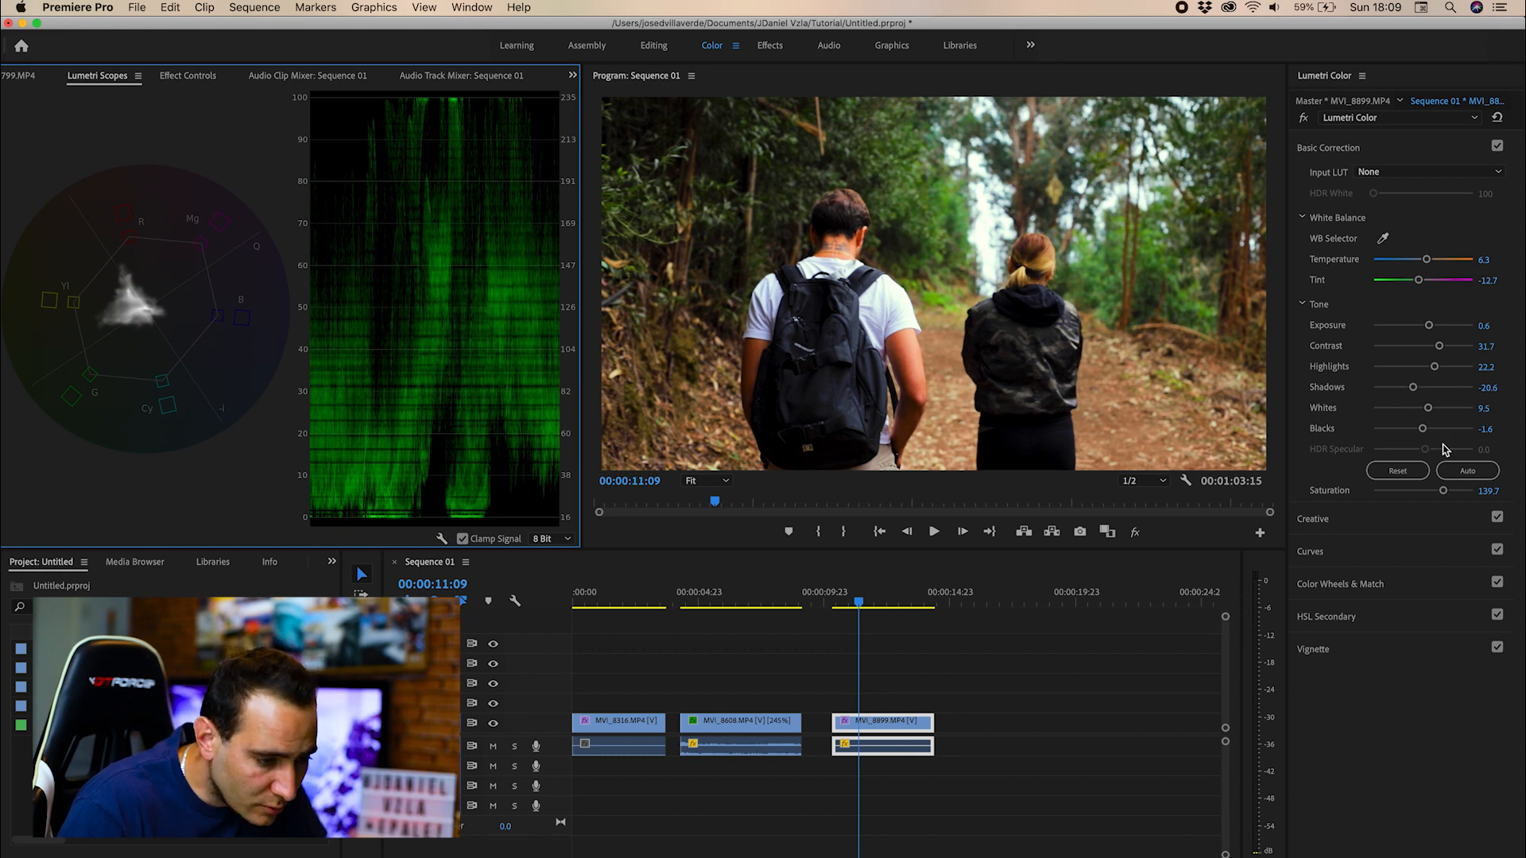
double_click(1422, 429)
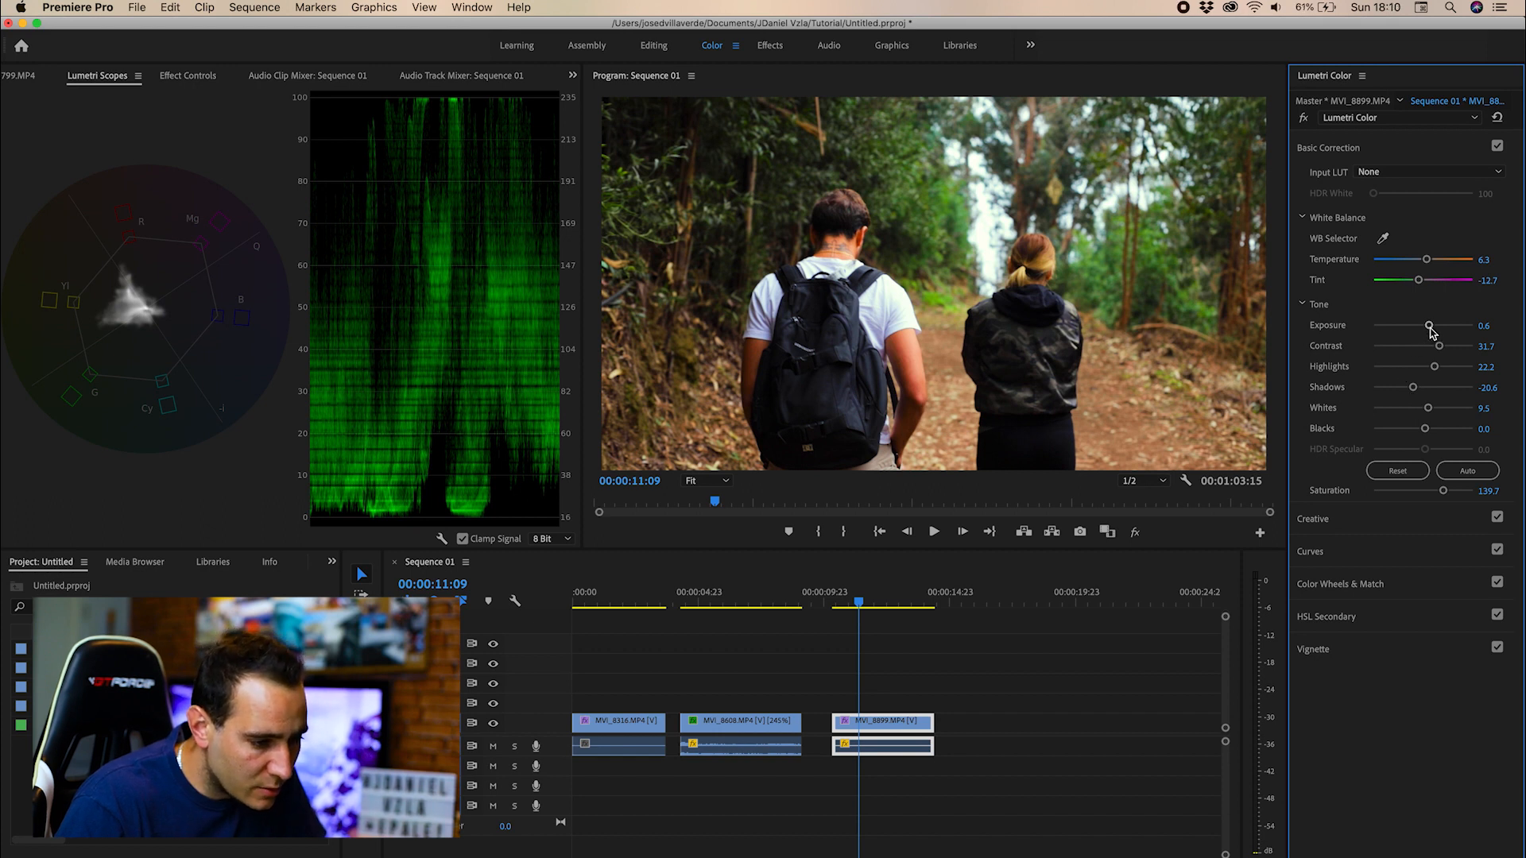
left_click_drag(1429, 326, 1422, 326)
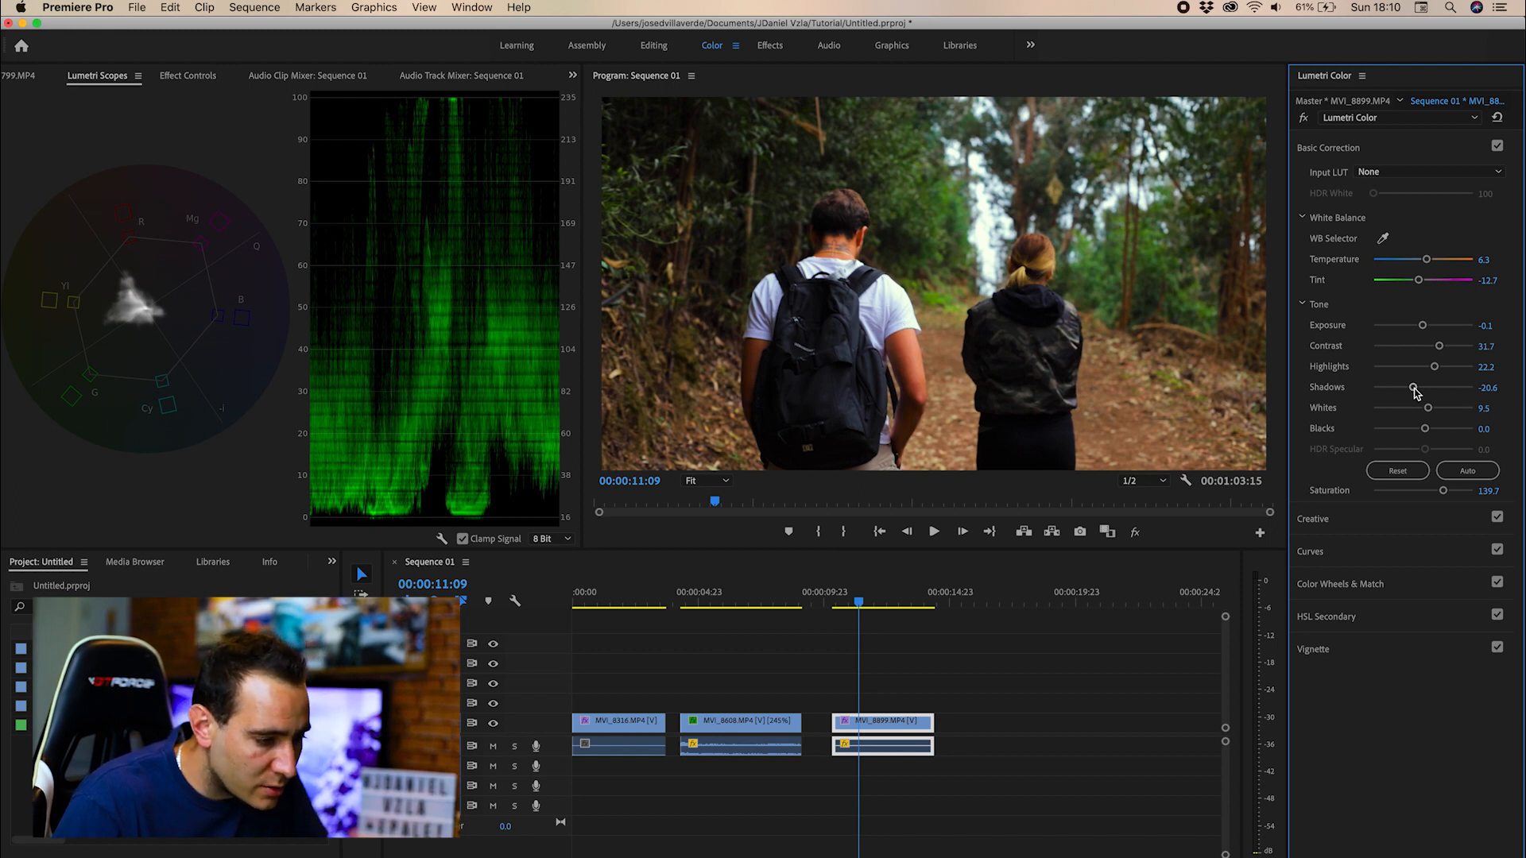
Set shadows to -9.5, highlights to 30.2 and contrast to 25.4, and compare the image with effects bypassed
left_click_drag(1414, 390, 1418, 392)
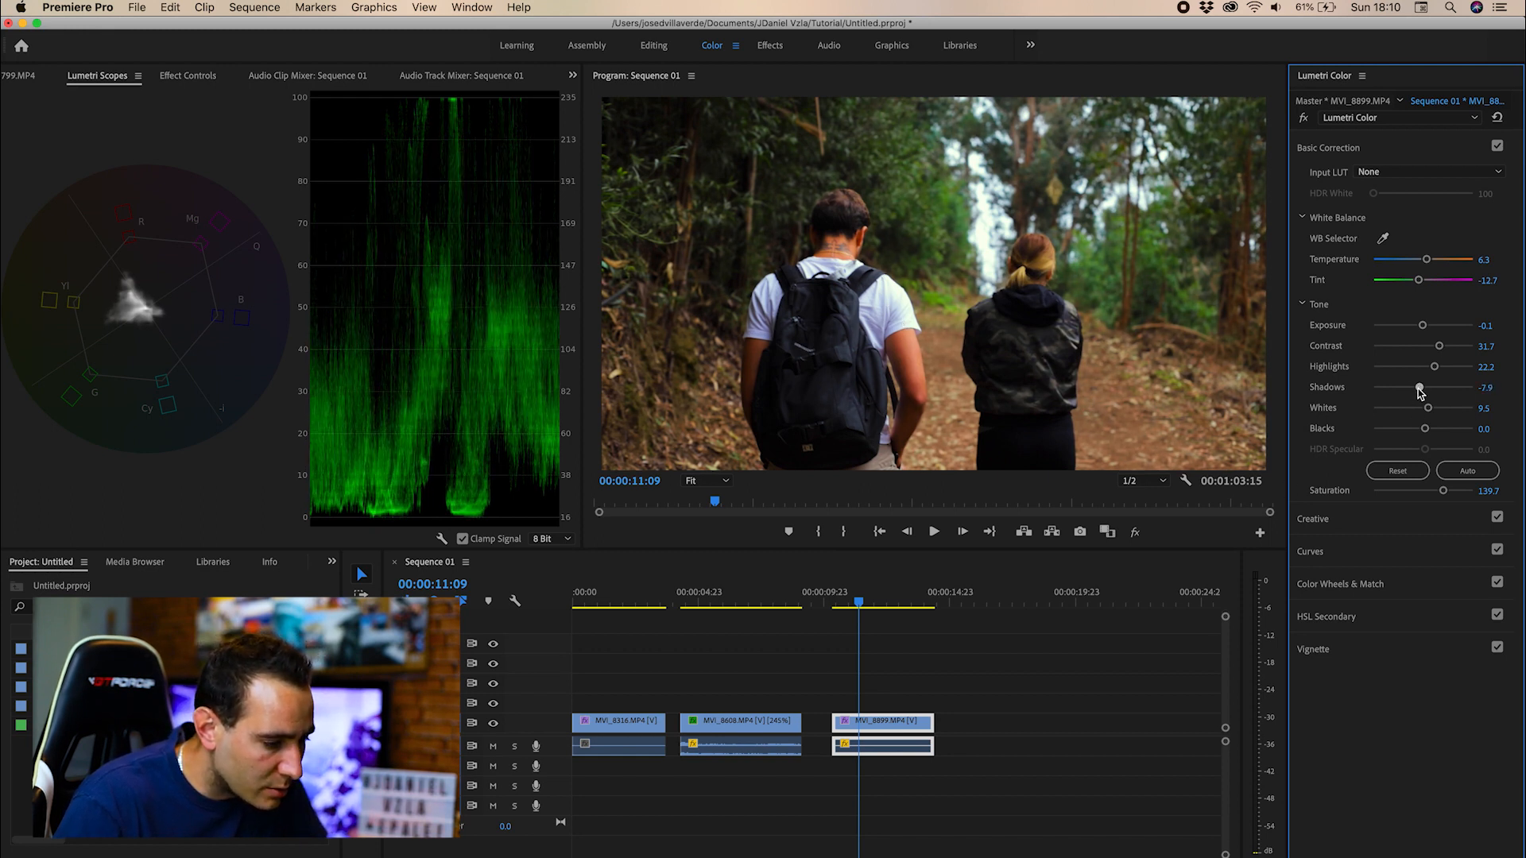
left_click_drag(1419, 391, 1419, 391)
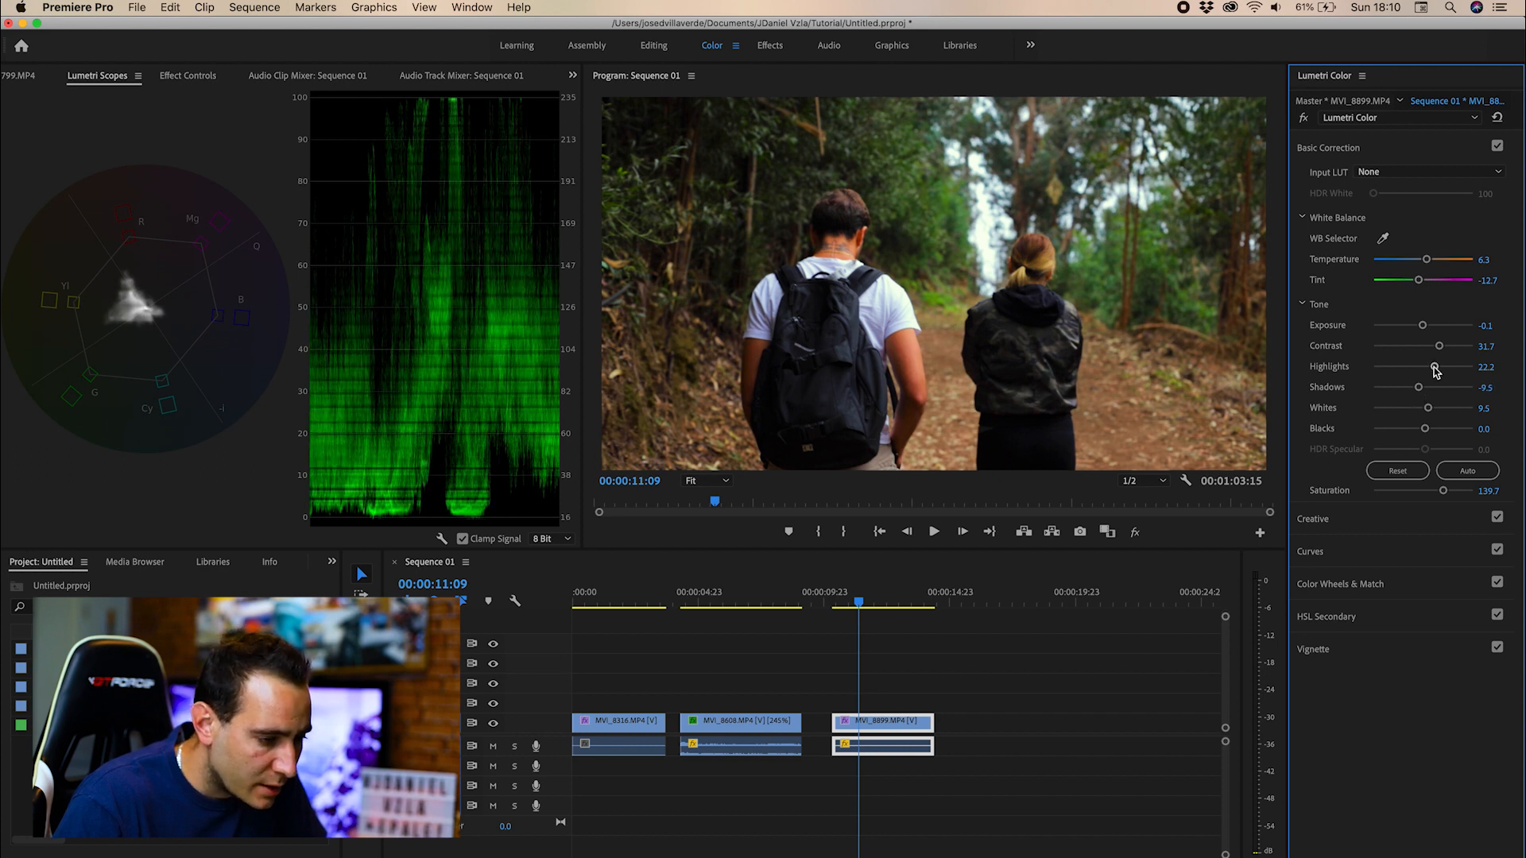
double_click(1428, 372)
left_click_drag(1428, 371, 1435, 374)
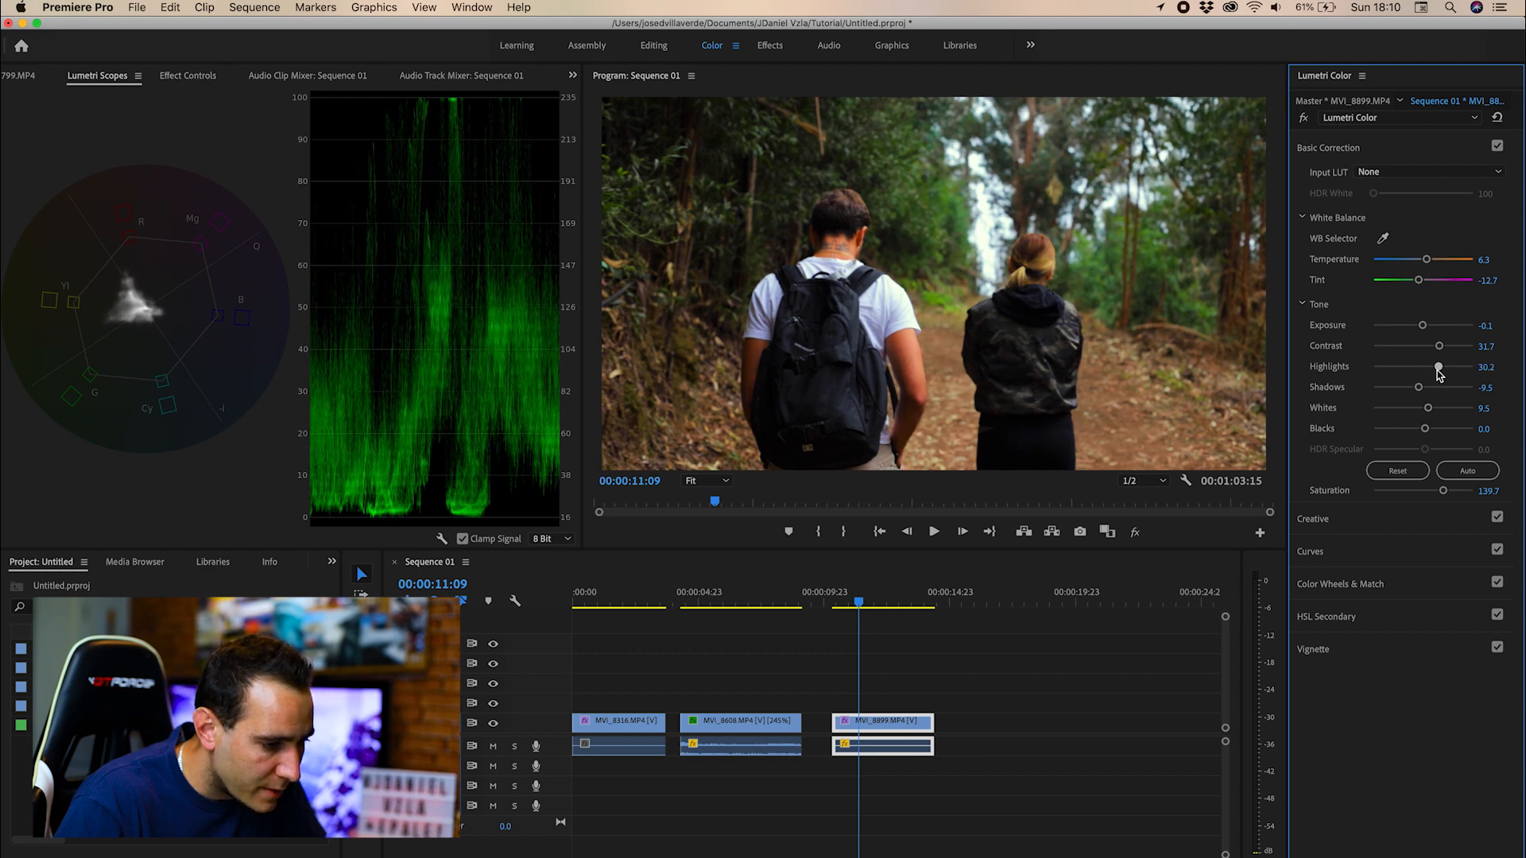
left_click_drag(1440, 350, 1442, 349)
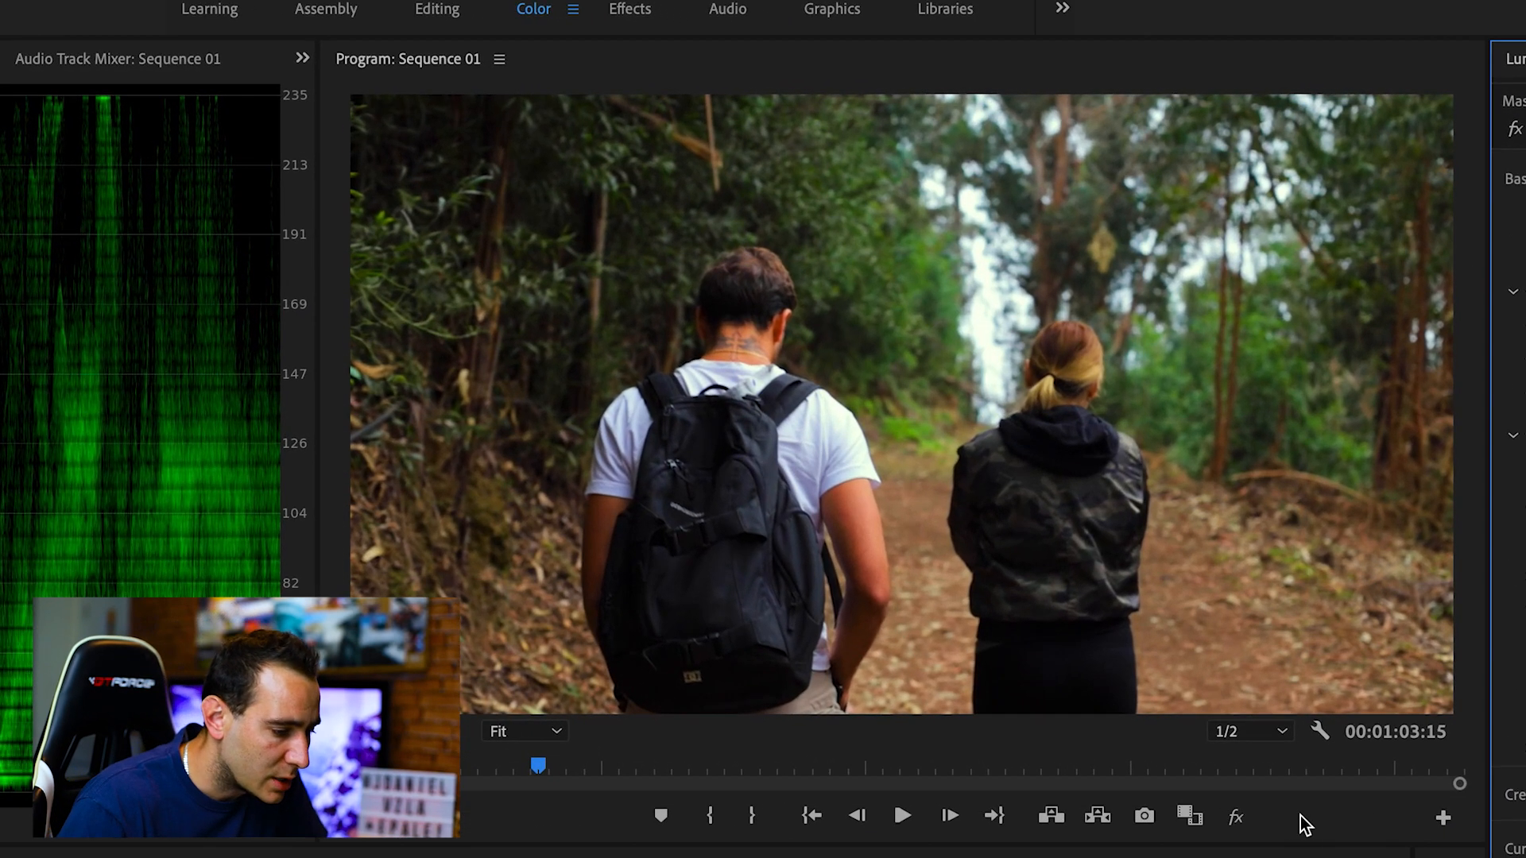
left_click(1241, 822)
left_click(1242, 822)
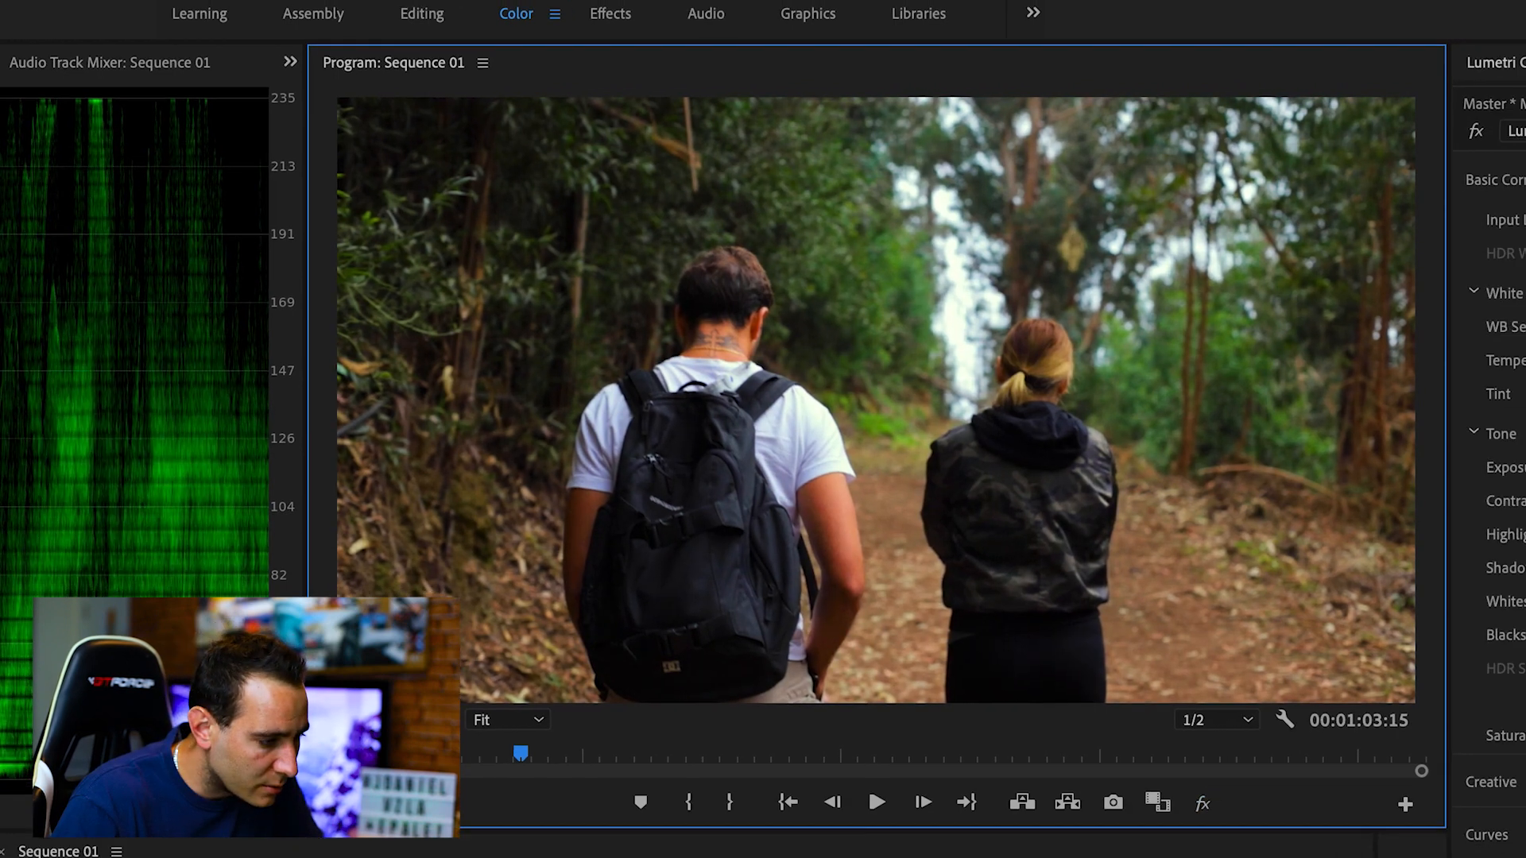
Set the tint of MVI_8899.MP4 to -4.8 and compare the corrected image with the ungraded original
mouse_move(1378, 369)
left_mouse_down()
mouse_move(1397, 369)
mouse_move(1382, 368)
left_mouse_up()
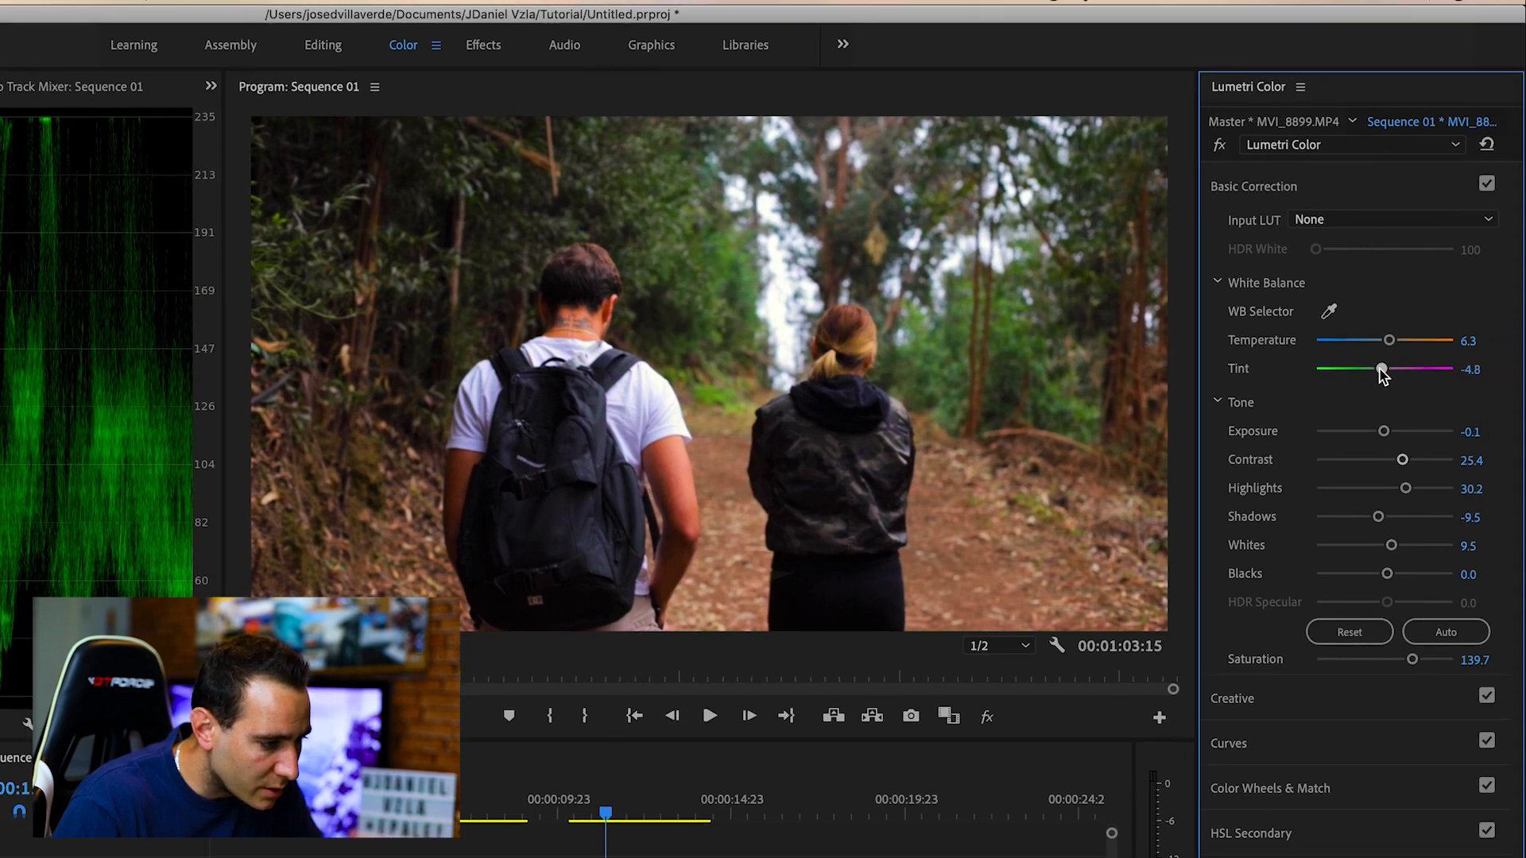
left_click(997, 718)
left_click(997, 718)
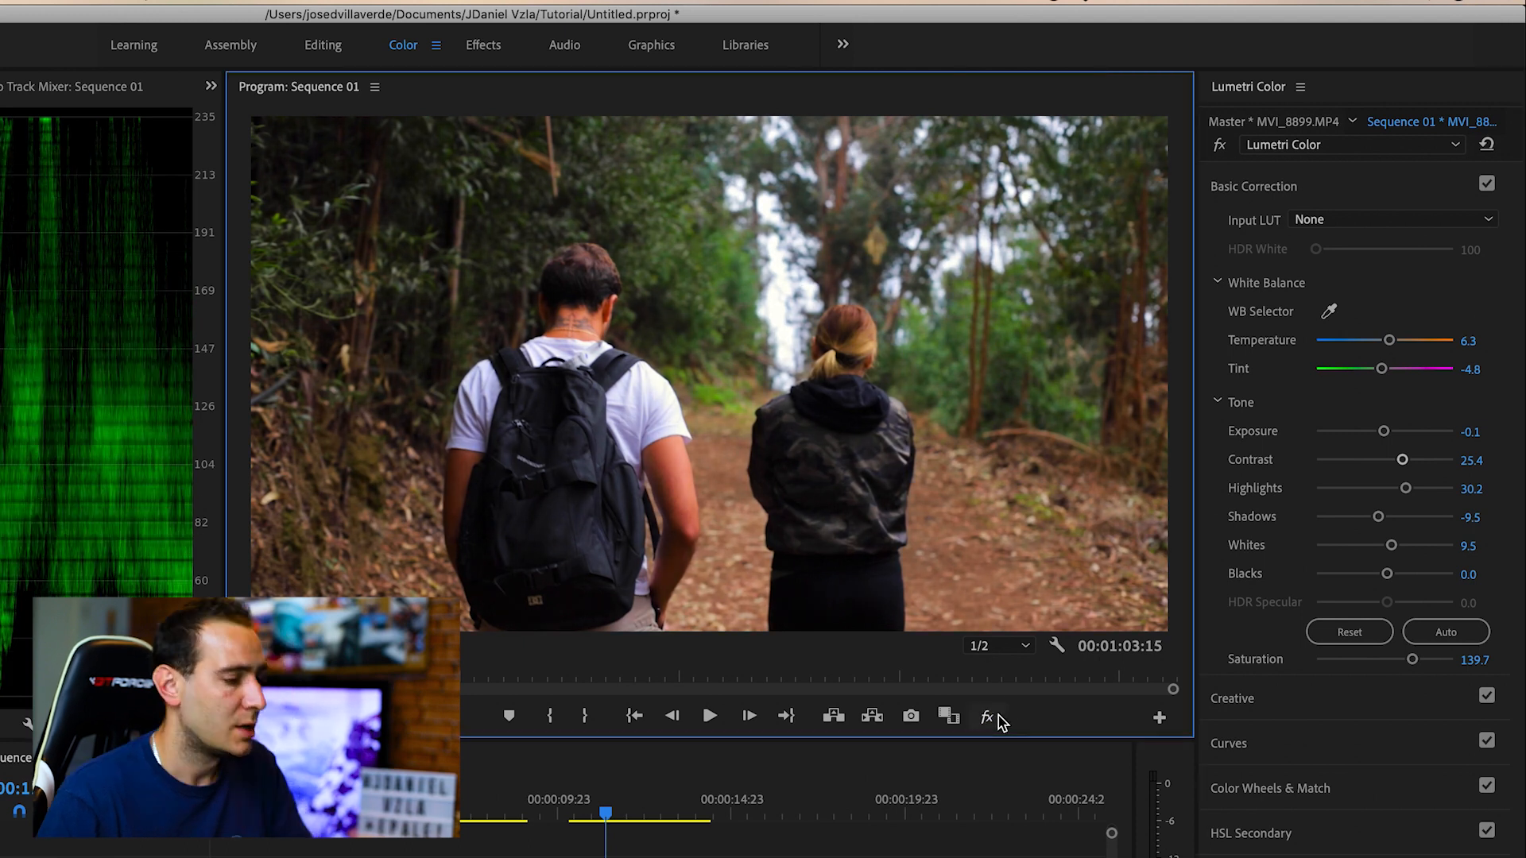